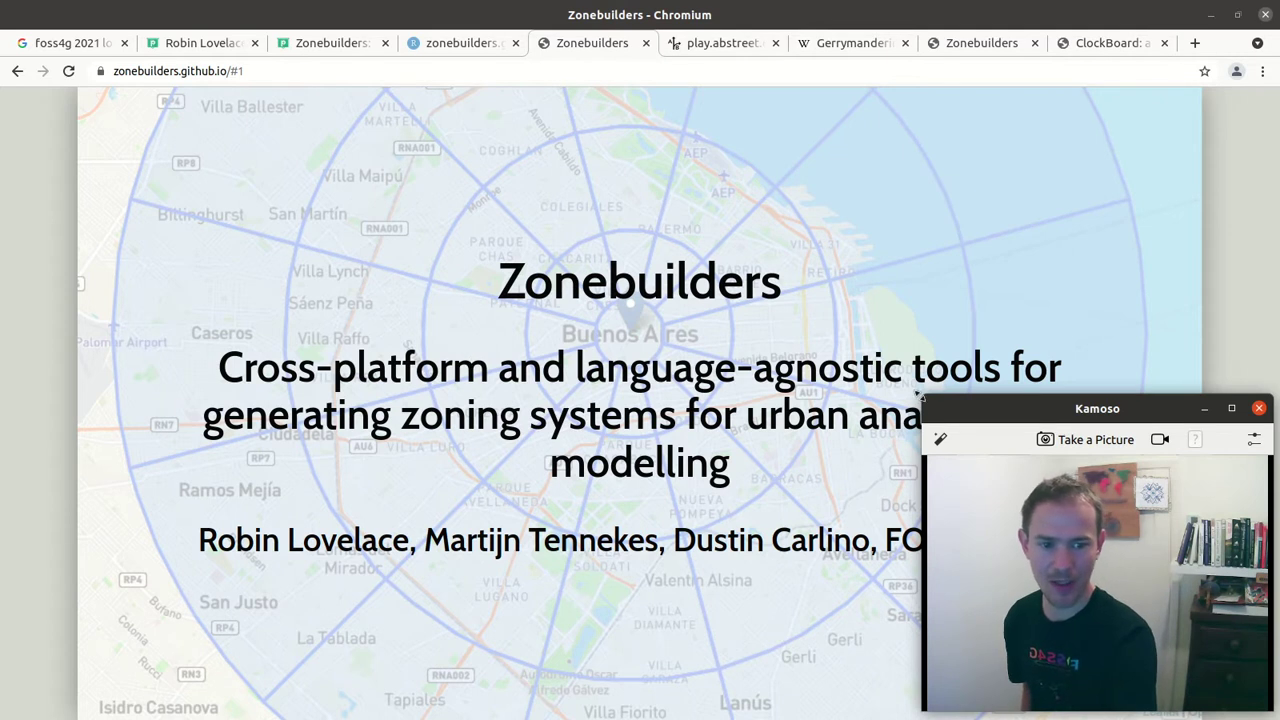
# Step: Shrink the slides presenter window and move it aside, glancing at the Why? slide before returning to the title
pyautogui.moveTo(918, 396); pyautogui.dragTo(354, 70)
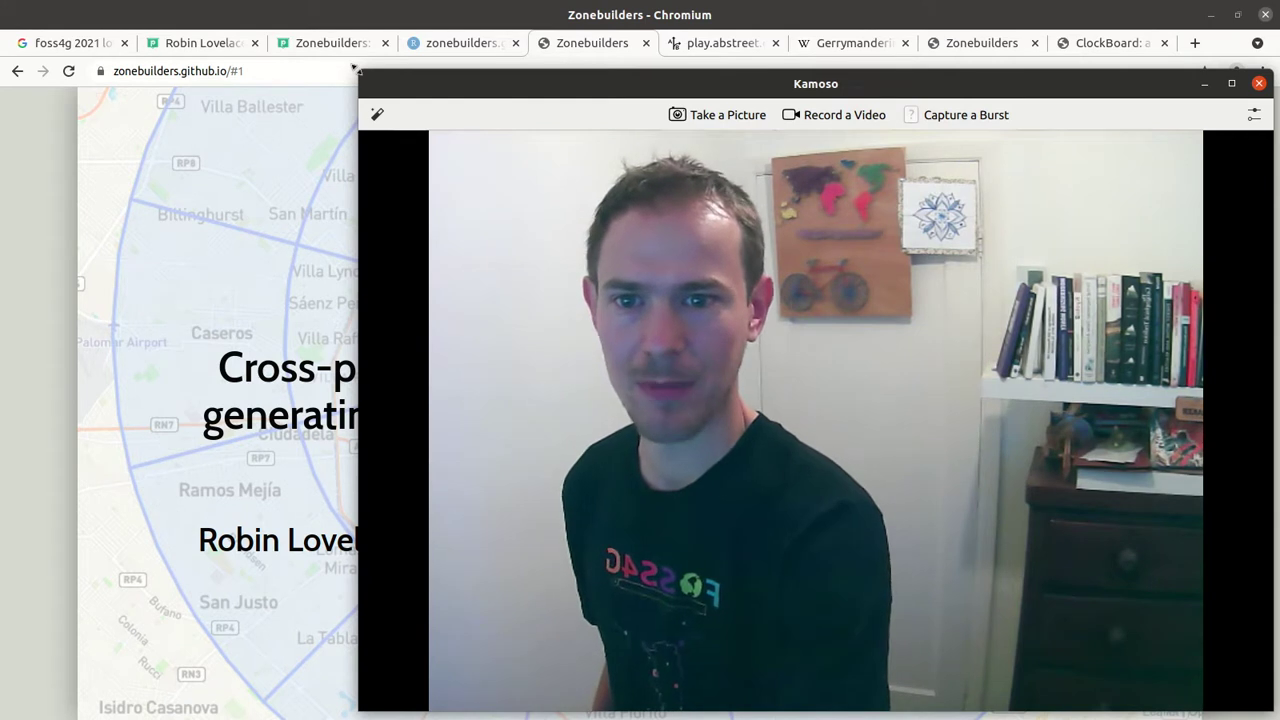
pyautogui.moveTo(373, 77); pyautogui.dragTo(971, 426)
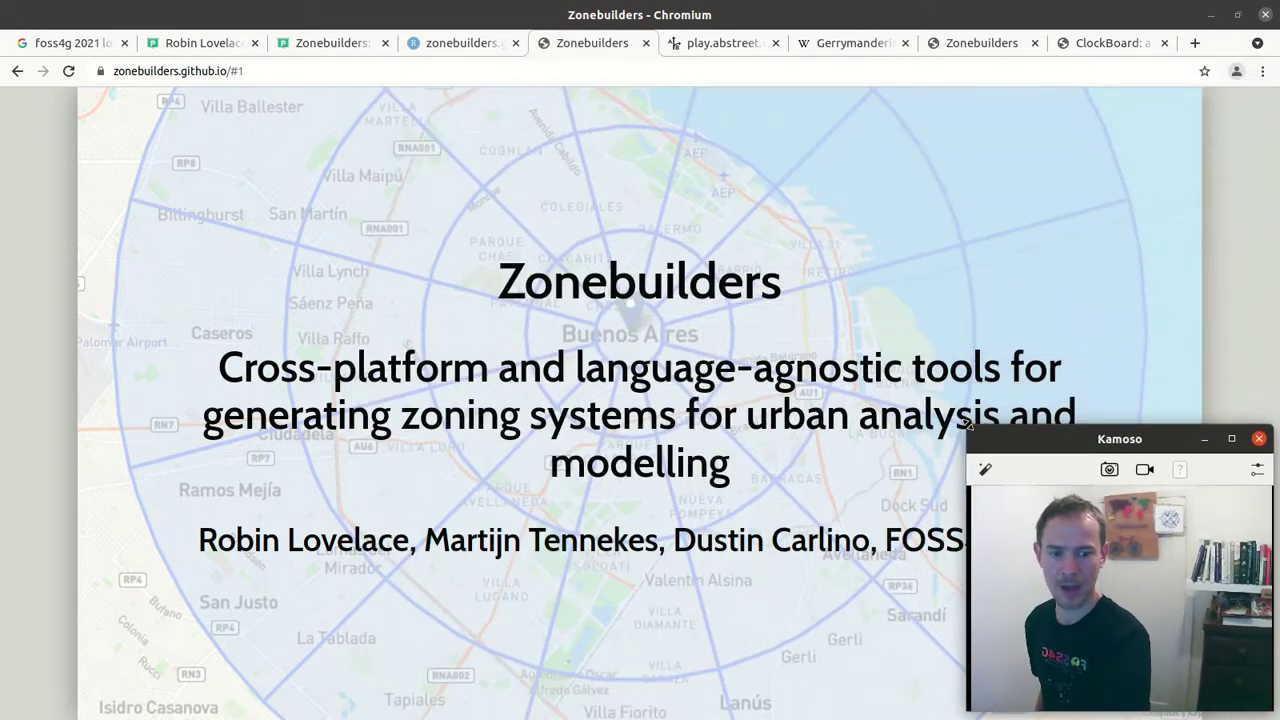
pyautogui.click(229, 187)
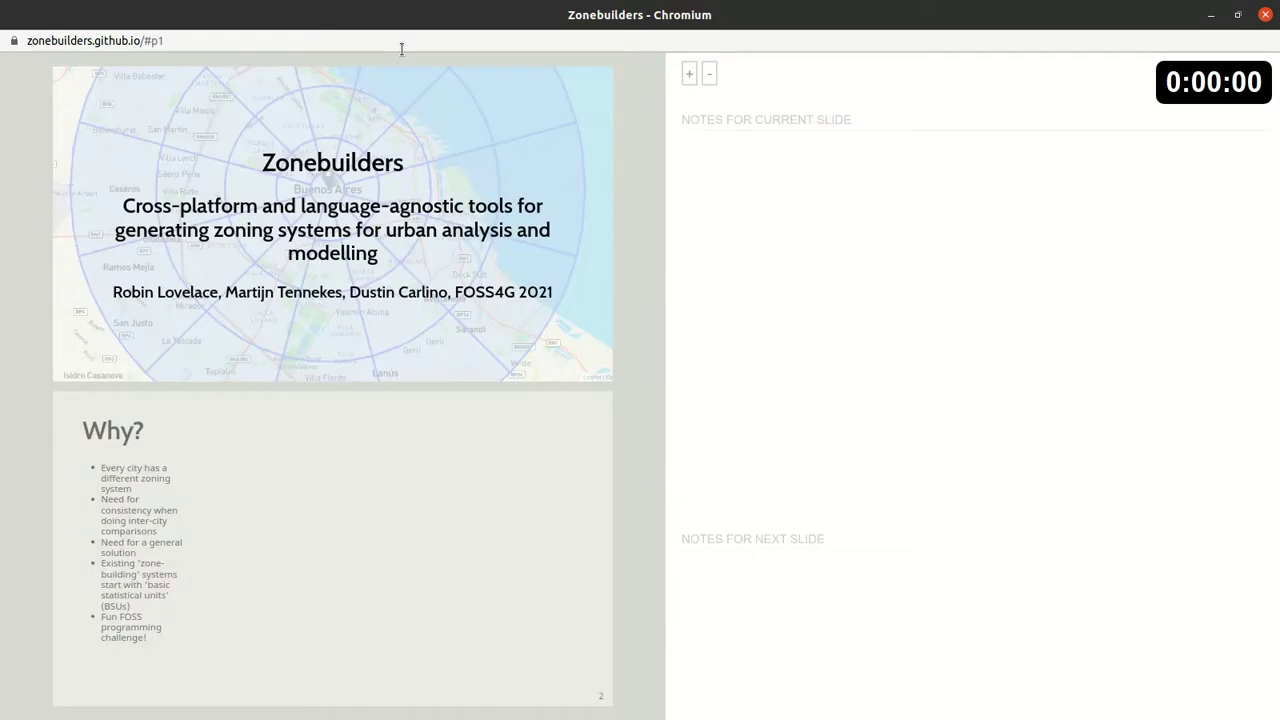
pyautogui.doubleClick(474, 23)
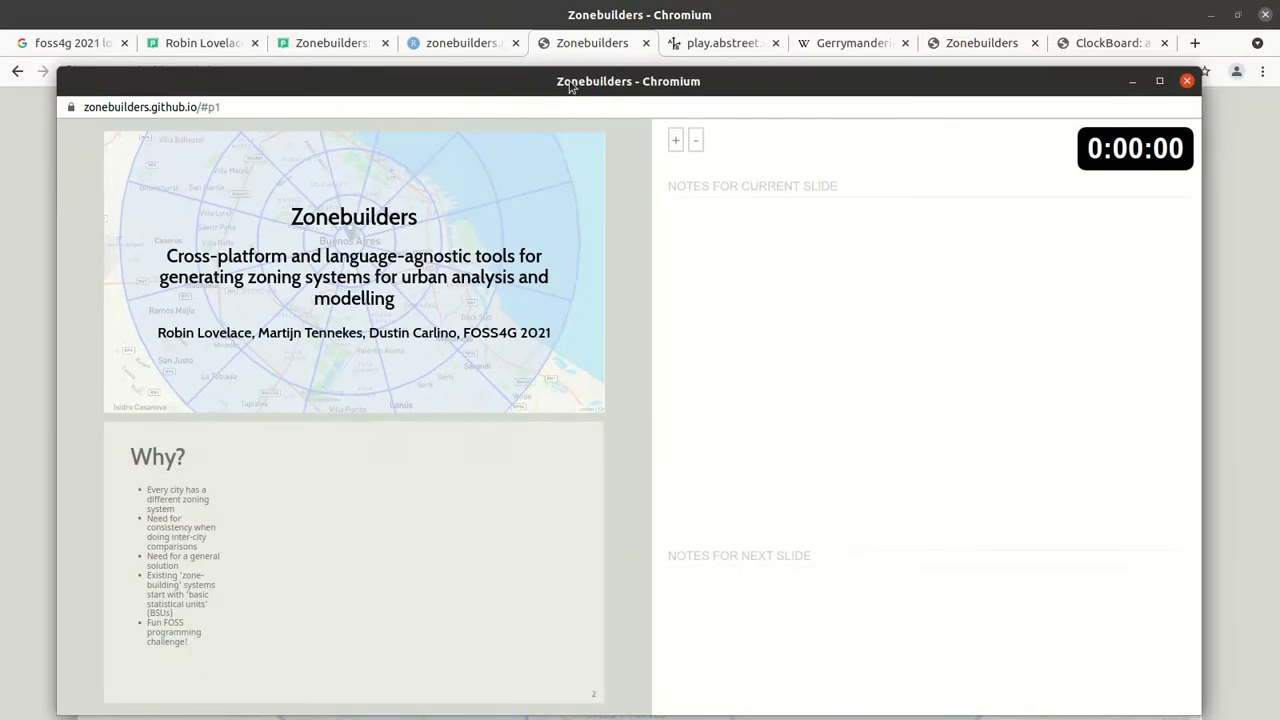
pyautogui.moveTo(574, 89); pyautogui.dragTo(0, 89)
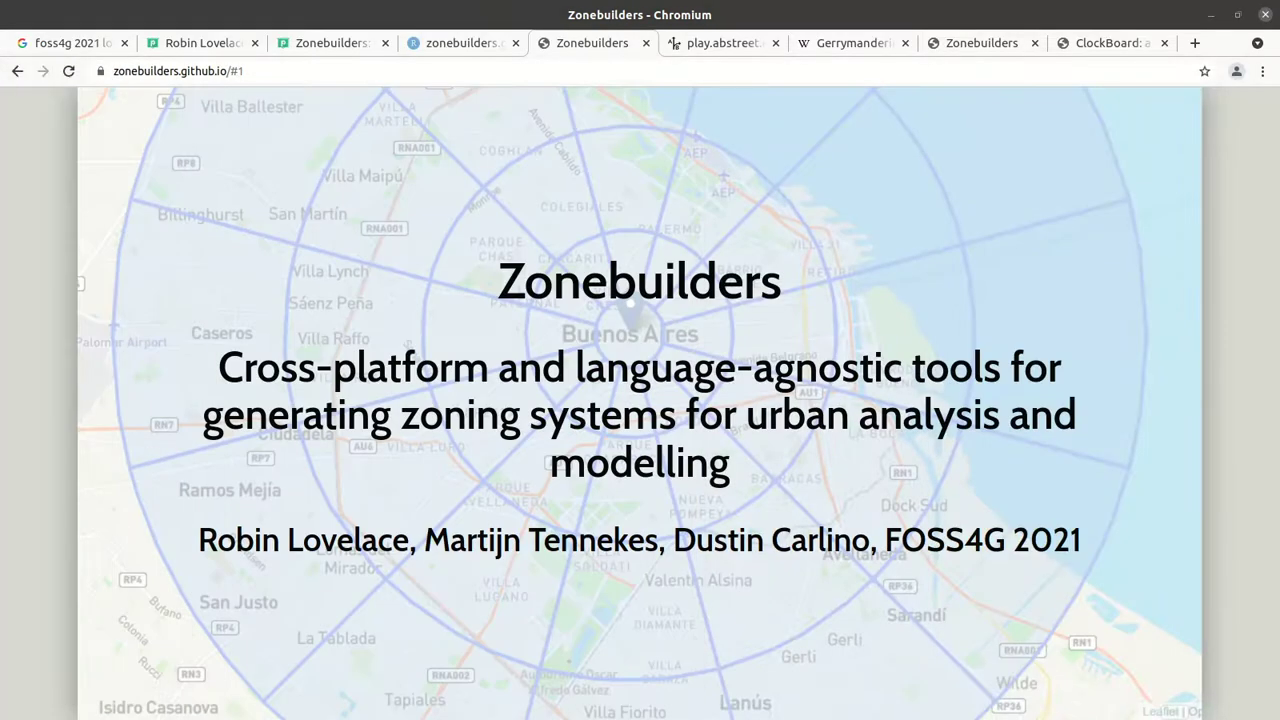
pyautogui.press('Right')
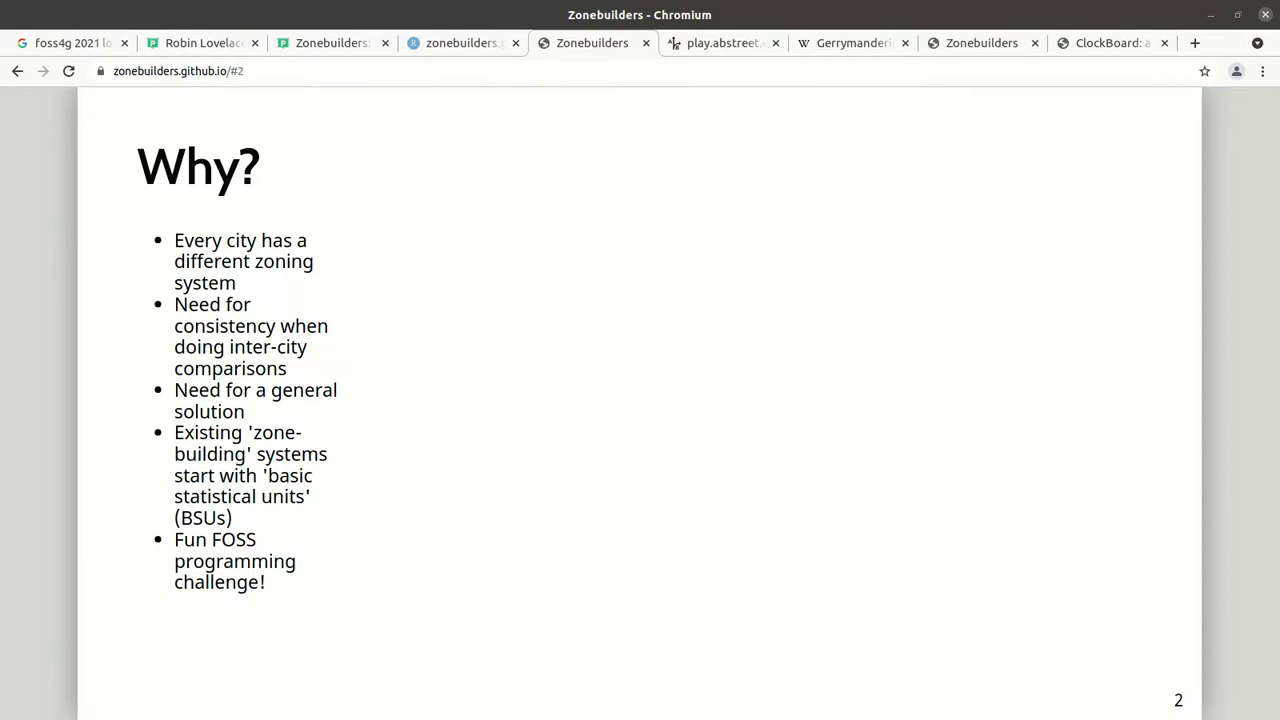
pyautogui.press('Left')
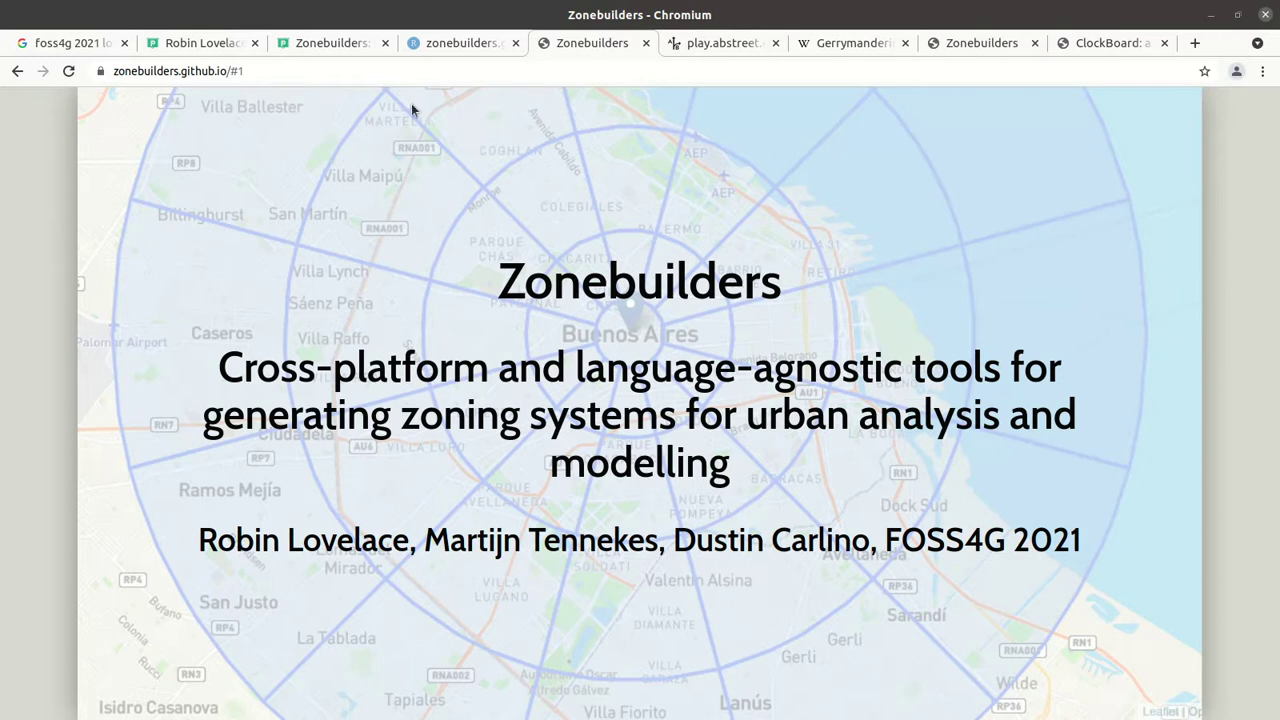
# Step: Browse the speaker's session listing and Google results, then open the Zonebuilders talk page
pyautogui.click(204, 45)
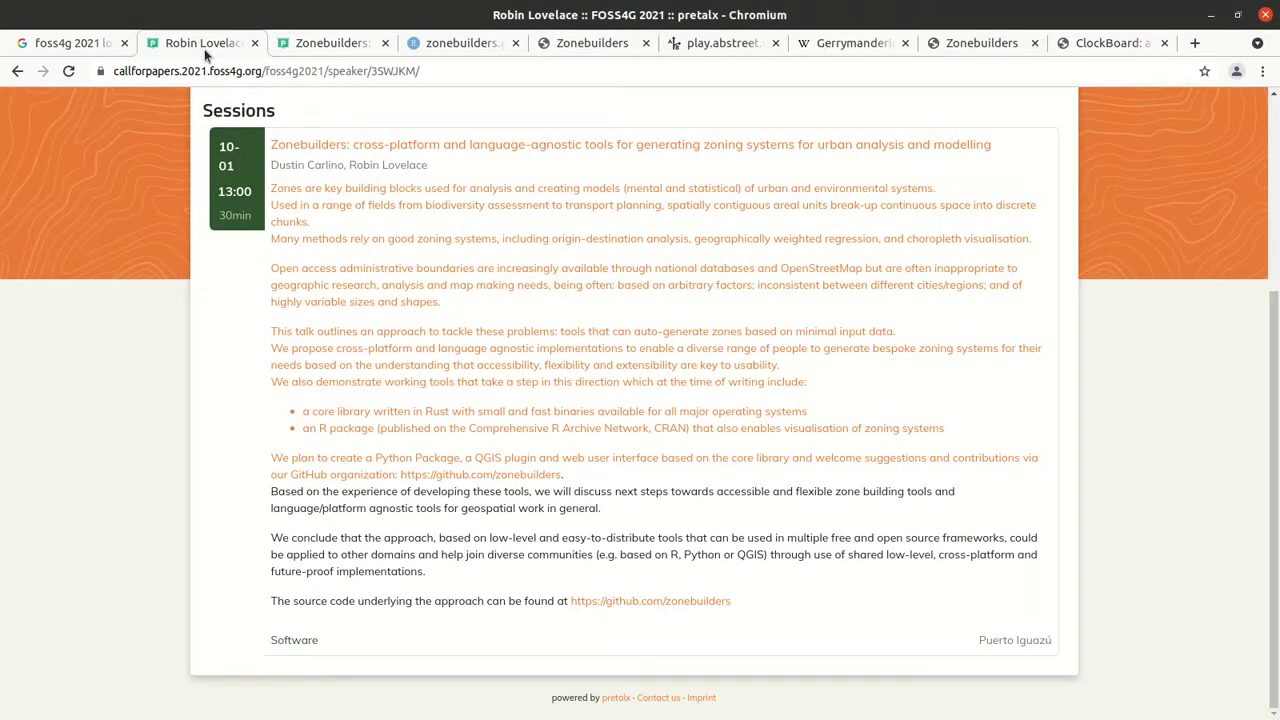
pyautogui.click(62, 46)
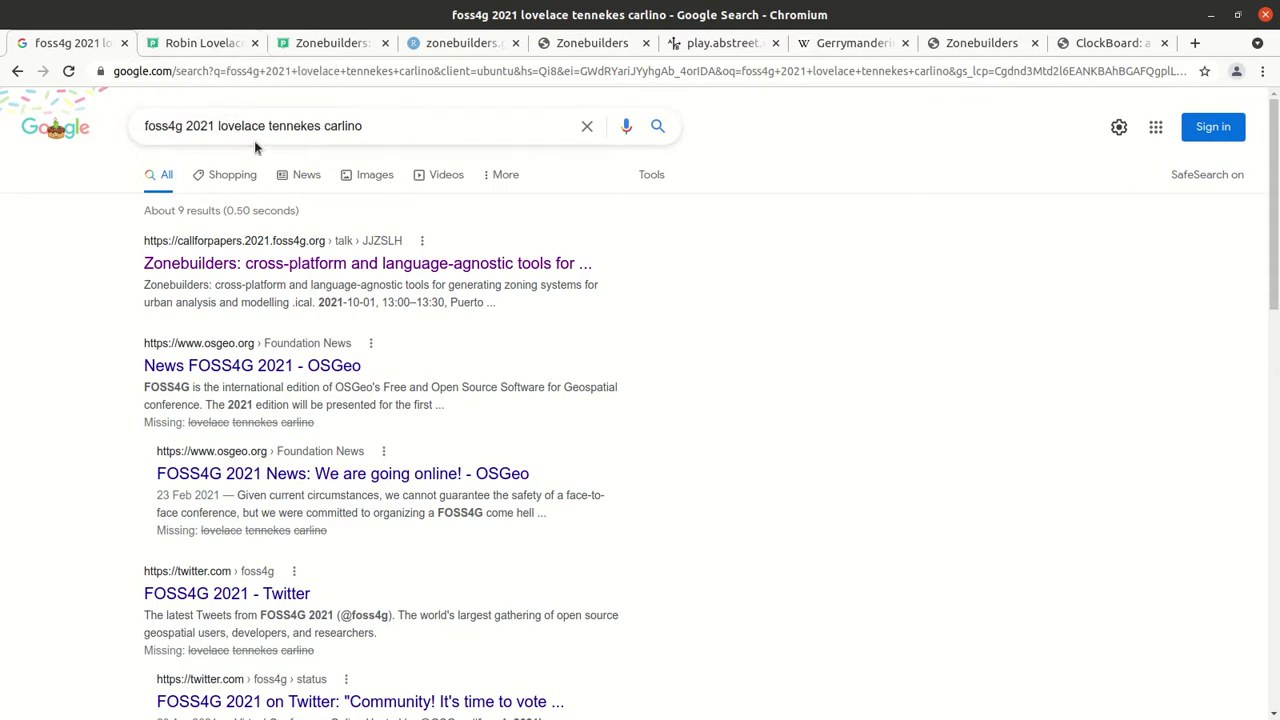
pyautogui.click(196, 50)
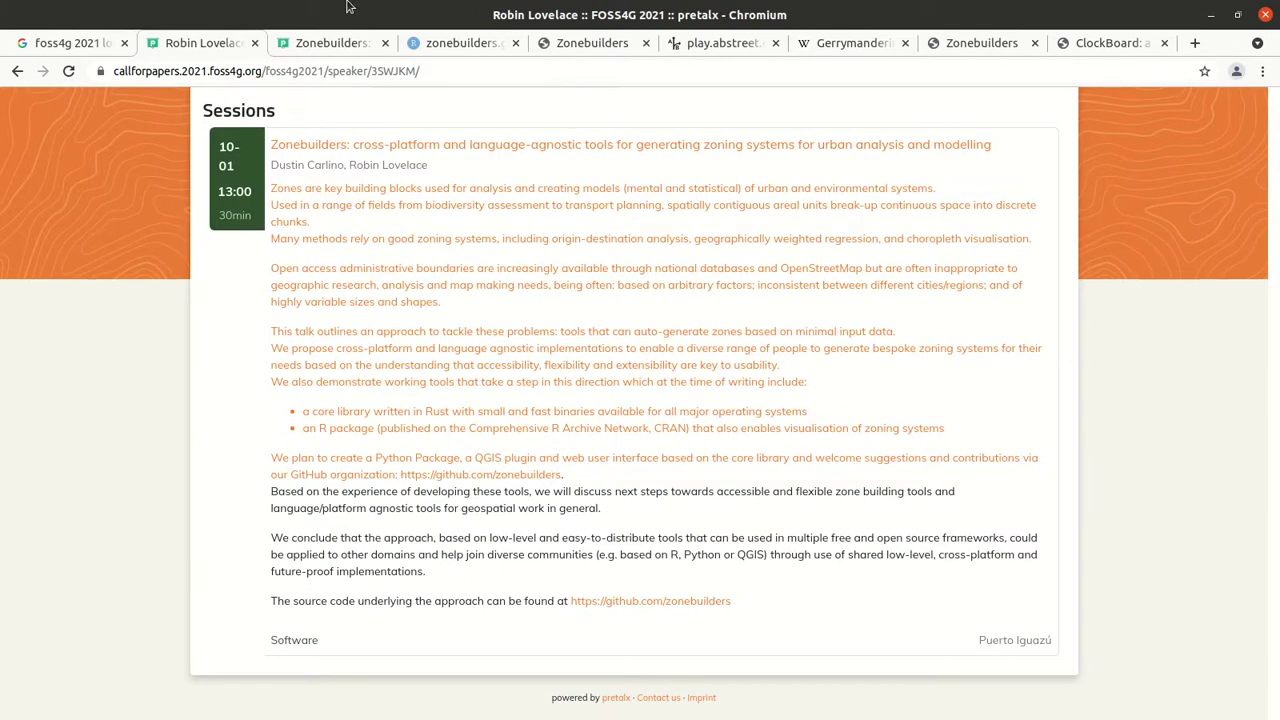
pyautogui.click(322, 50)
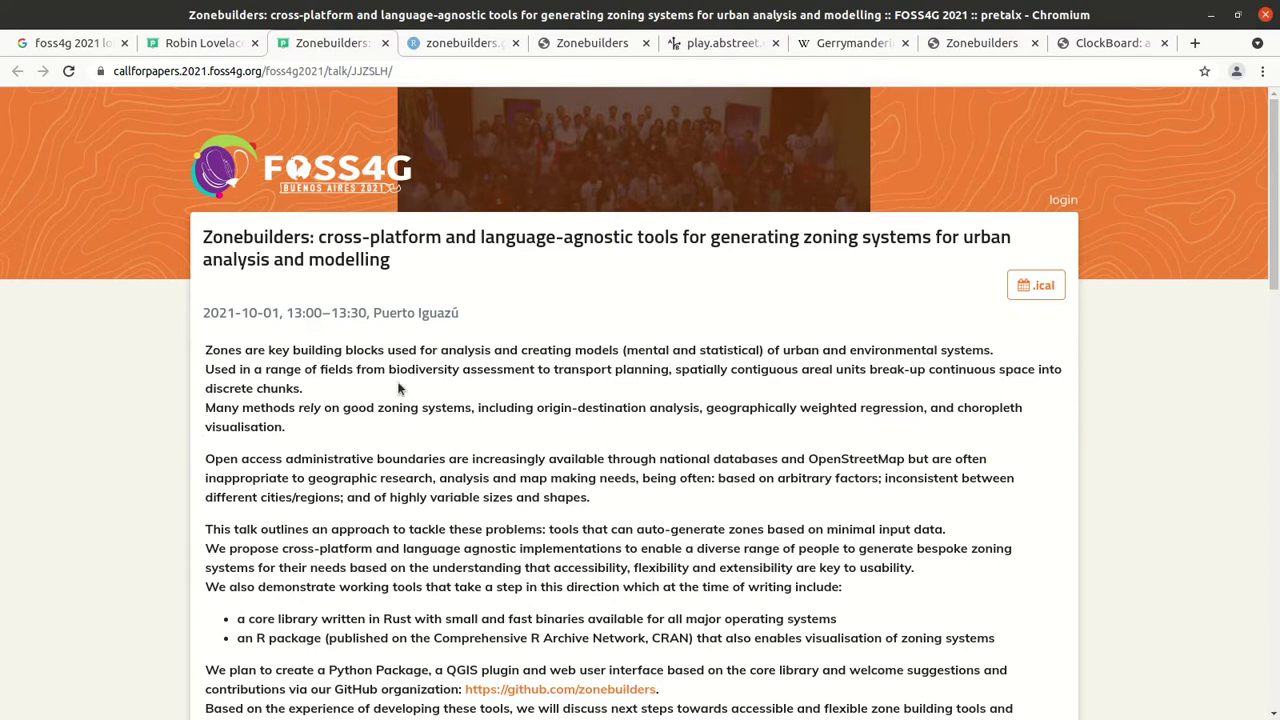
# Step: Read through the Zonebuilders talk abstract, then move to the RStudio Workbench session
pyautogui.scroll(-3, 398, 388)
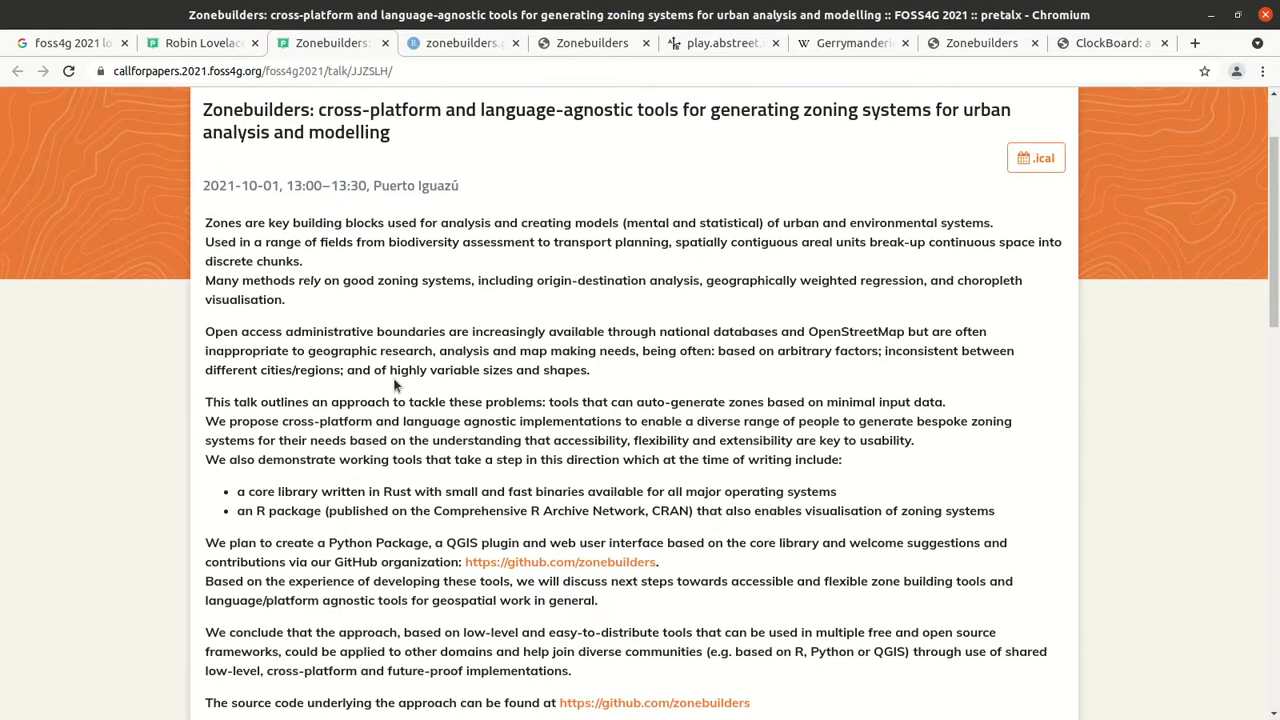
pyautogui.scroll(-1, 395, 385)
pyautogui.scroll(-2, 395, 385)
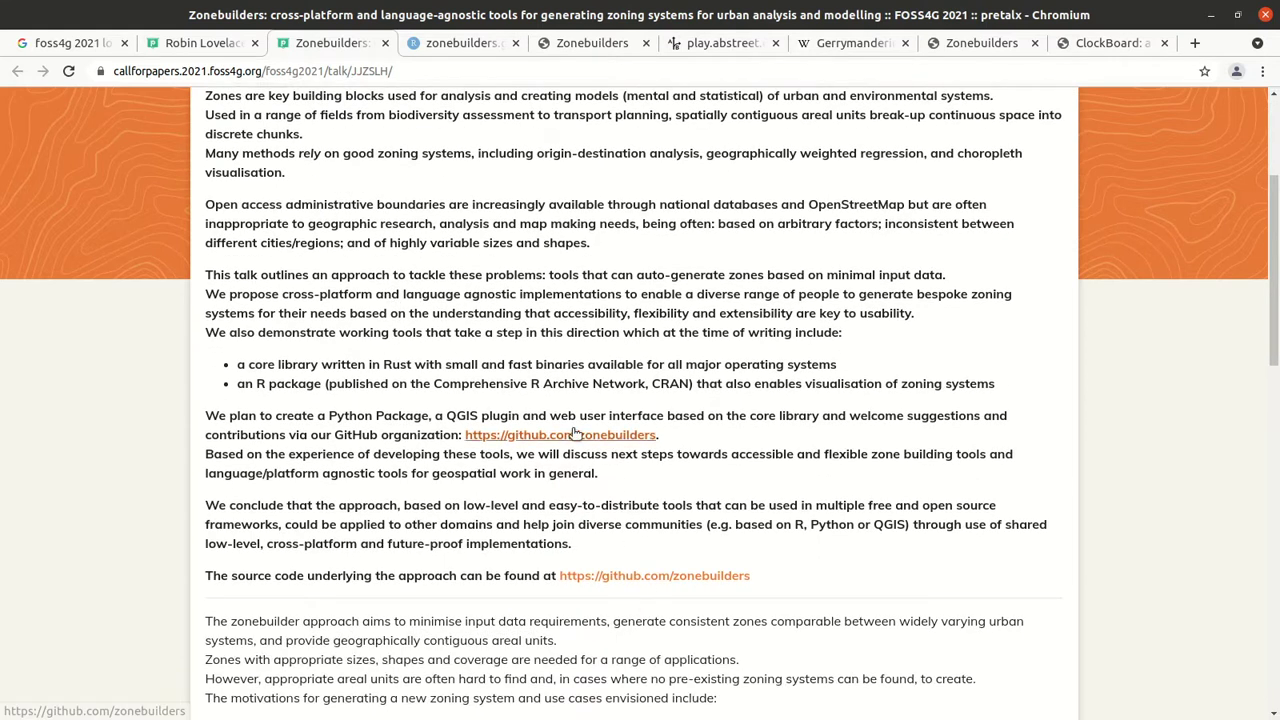
pyautogui.scroll(-2, 572, 494)
pyautogui.scroll(-5, 444, 493)
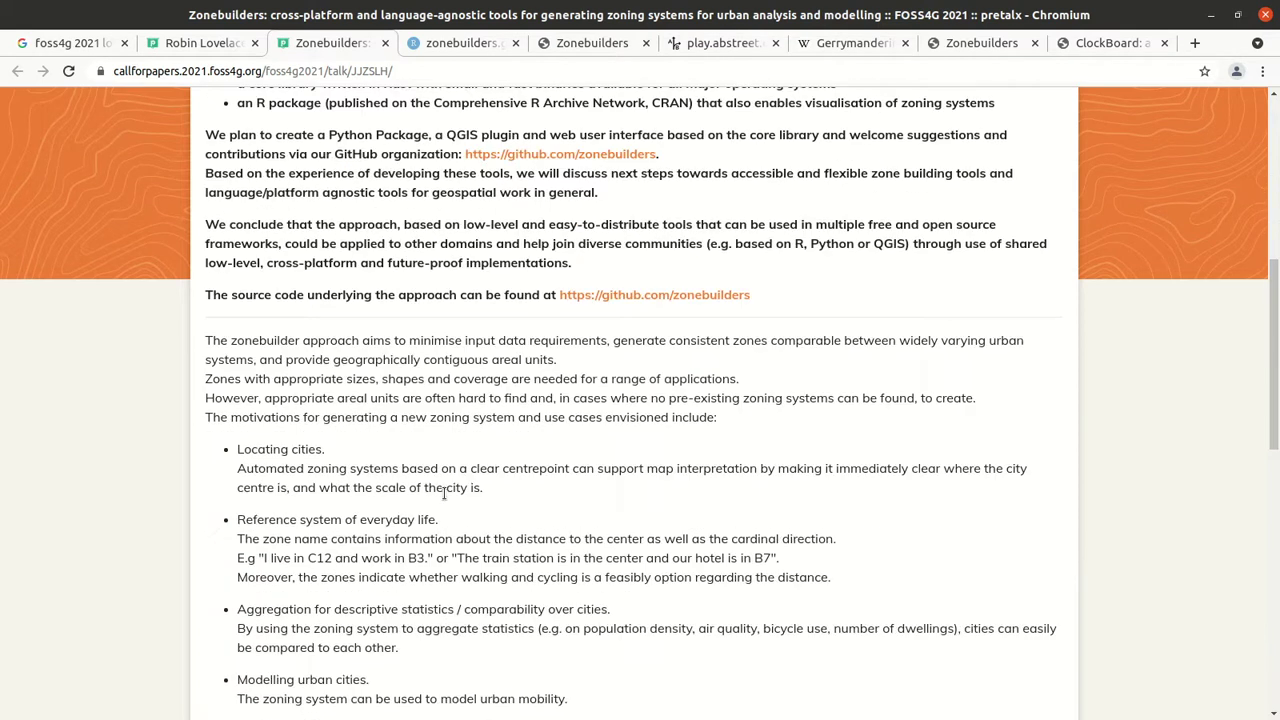
pyautogui.scroll(-10, 444, 493)
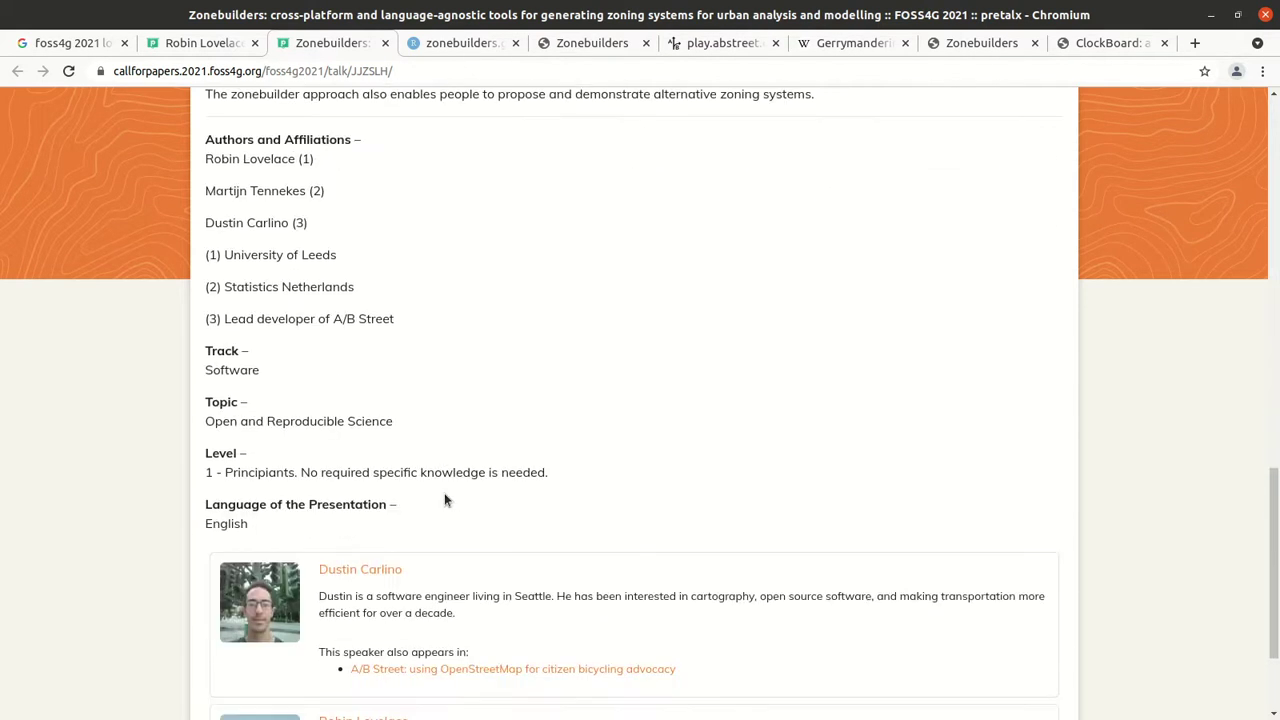
pyautogui.scroll(-3, 444, 493)
pyautogui.scroll(3, 444, 493)
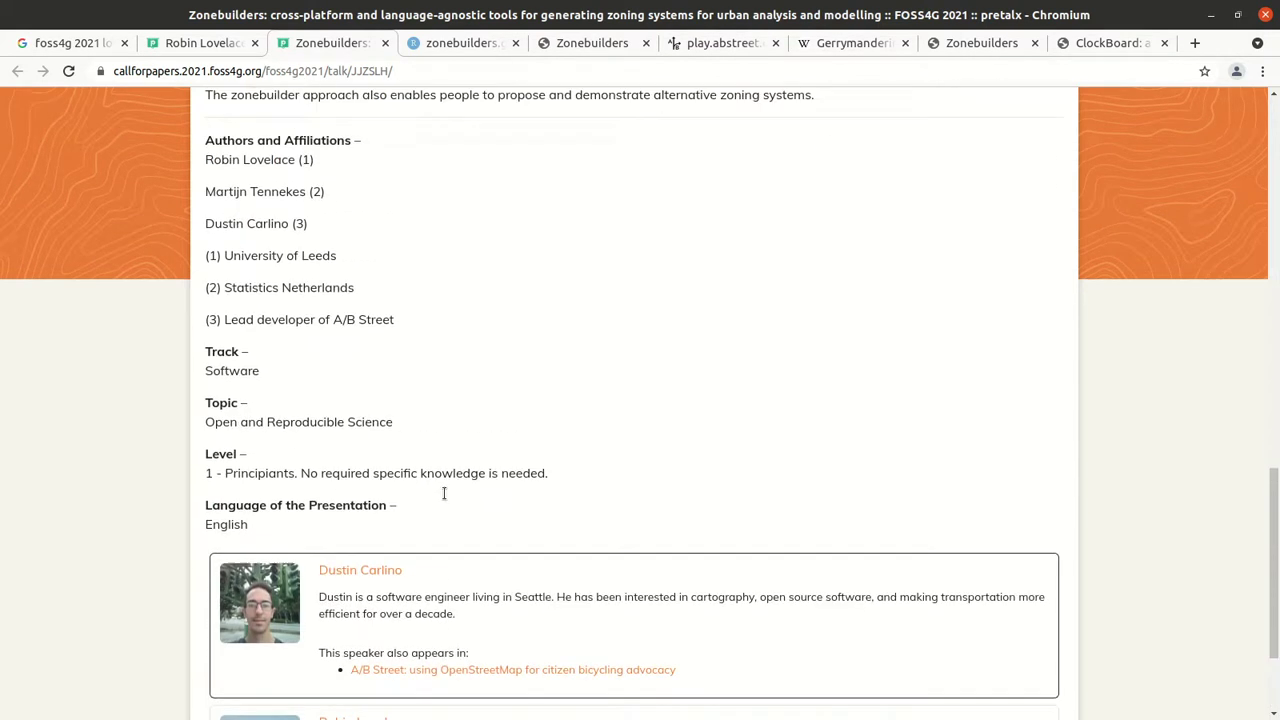
pyautogui.scroll(15, 444, 493)
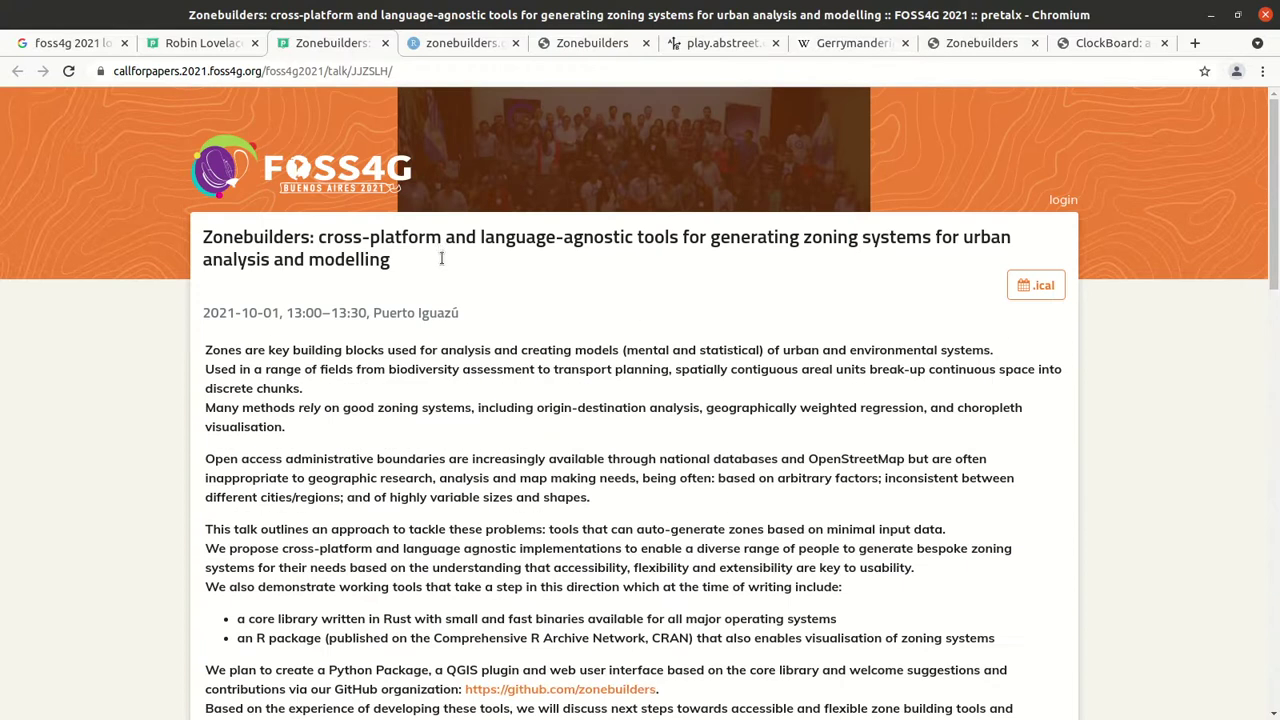
pyautogui.click(448, 46)
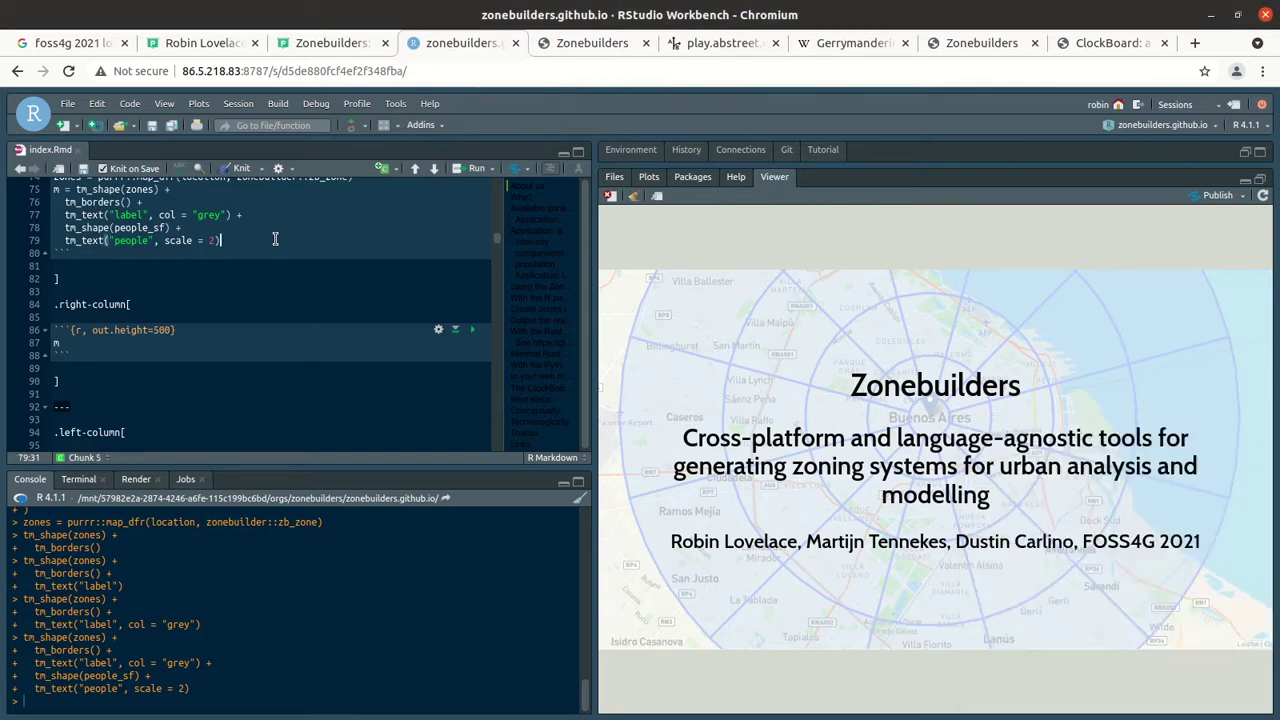
# Step: Select lines 65–79 of index.Rmd, from library(tmap) down to the people labels line
pyautogui.click(277, 240)
pyautogui.scroll(5, 312, 252)
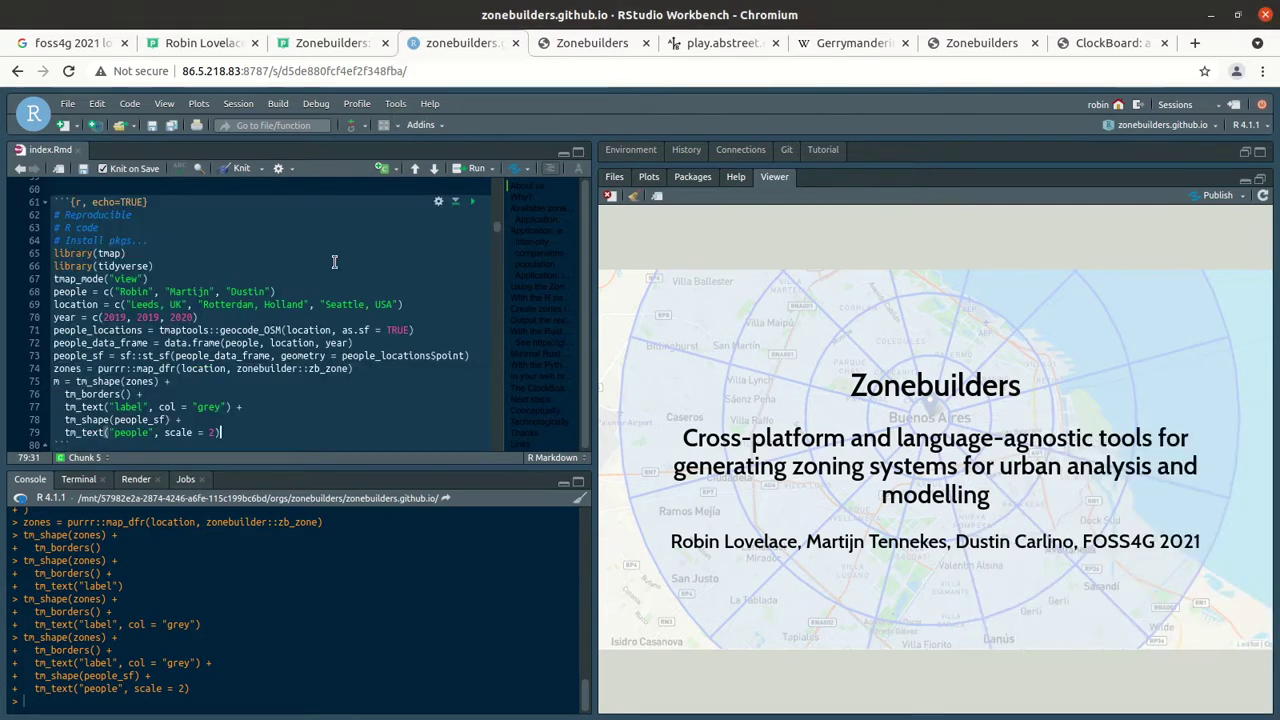
pyautogui.hotkey('alt', 'Tab')
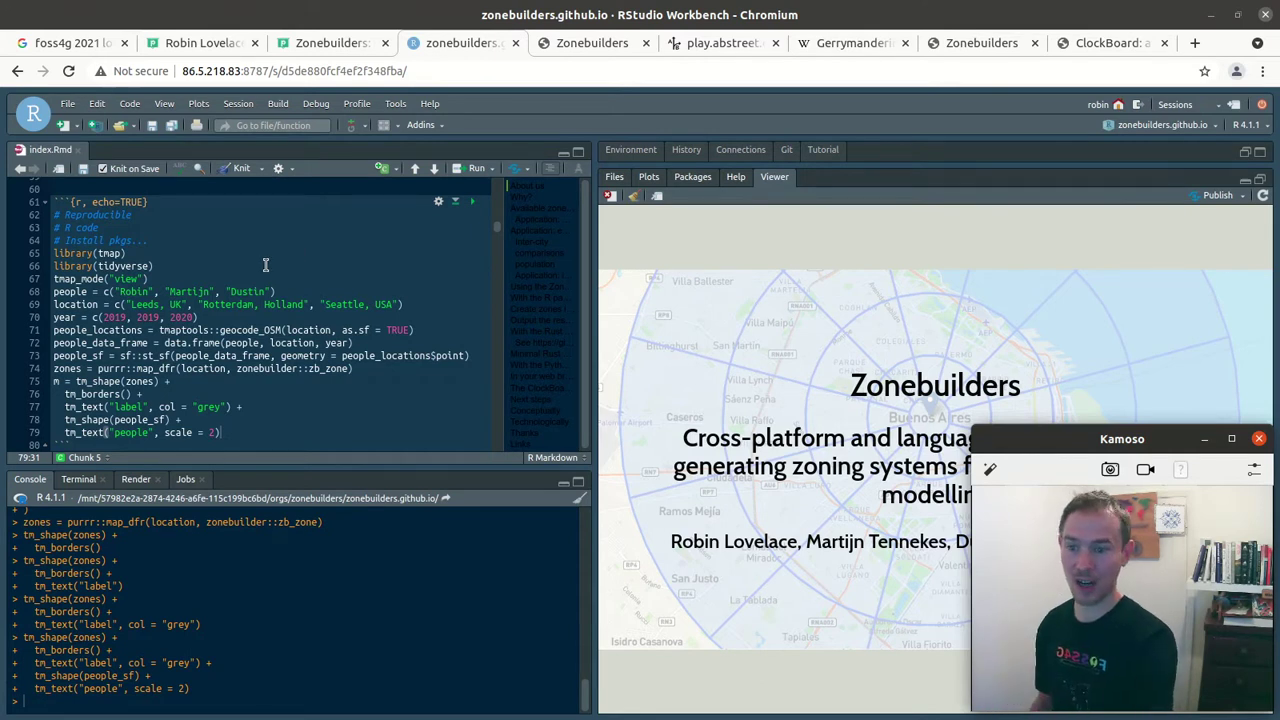
pyautogui.moveTo(249, 431); pyautogui.dragTo(55, 260)
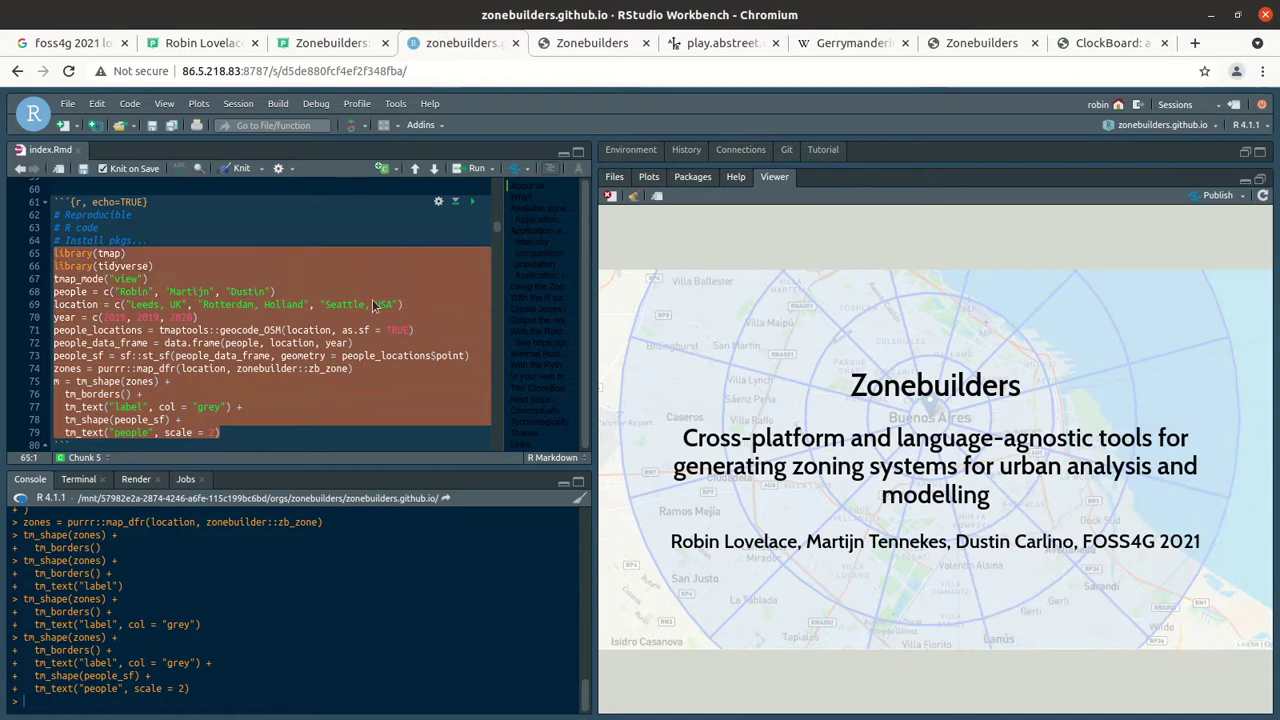
pyautogui.hotkey('alt', 'Tab')
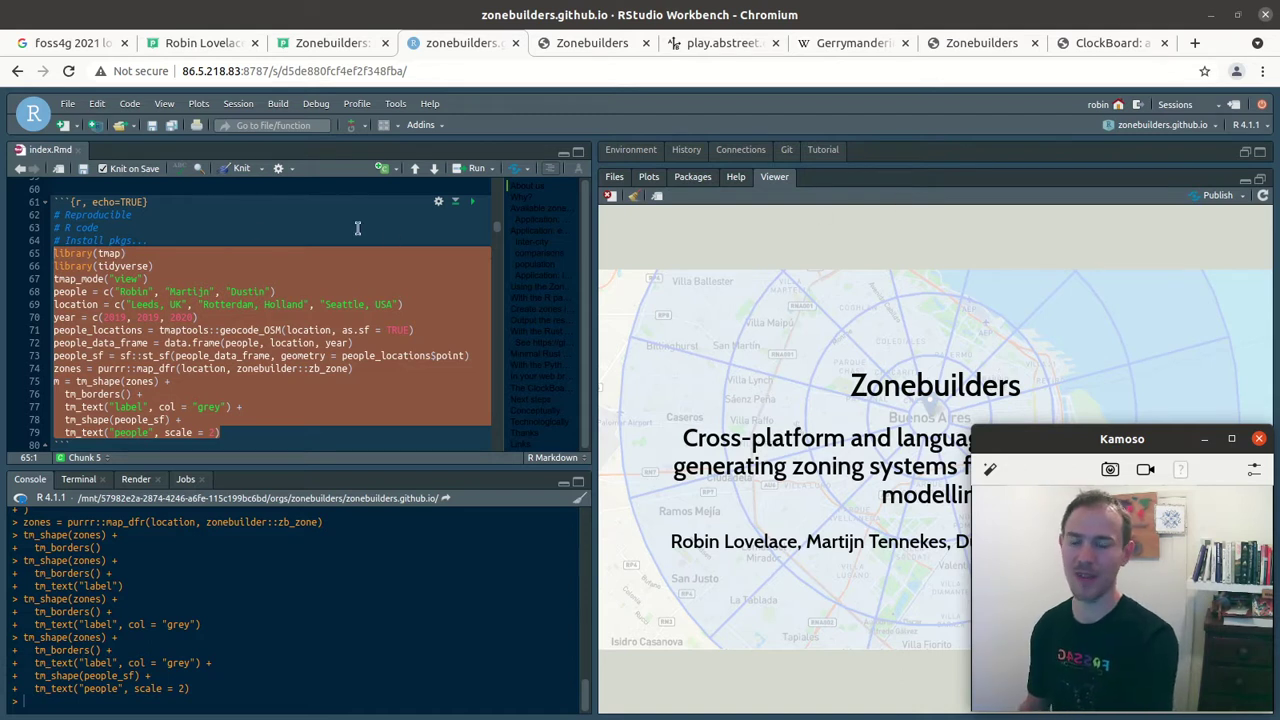
# Step: Run library(tmap), tmap_mode("view") and the people and location definitions from line 65
pyautogui.click(193, 254)
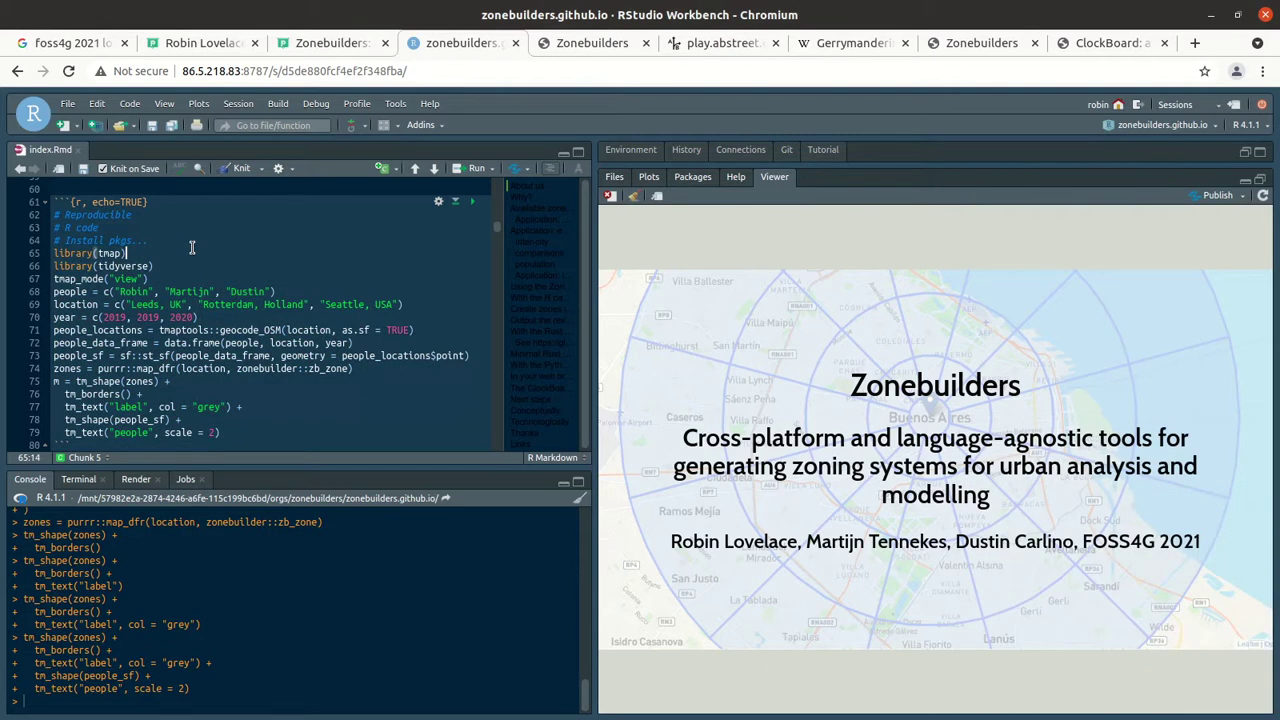
pyautogui.press('Down')
pyautogui.press('Up')
pyautogui.hotkey('ctrl', 'Return')
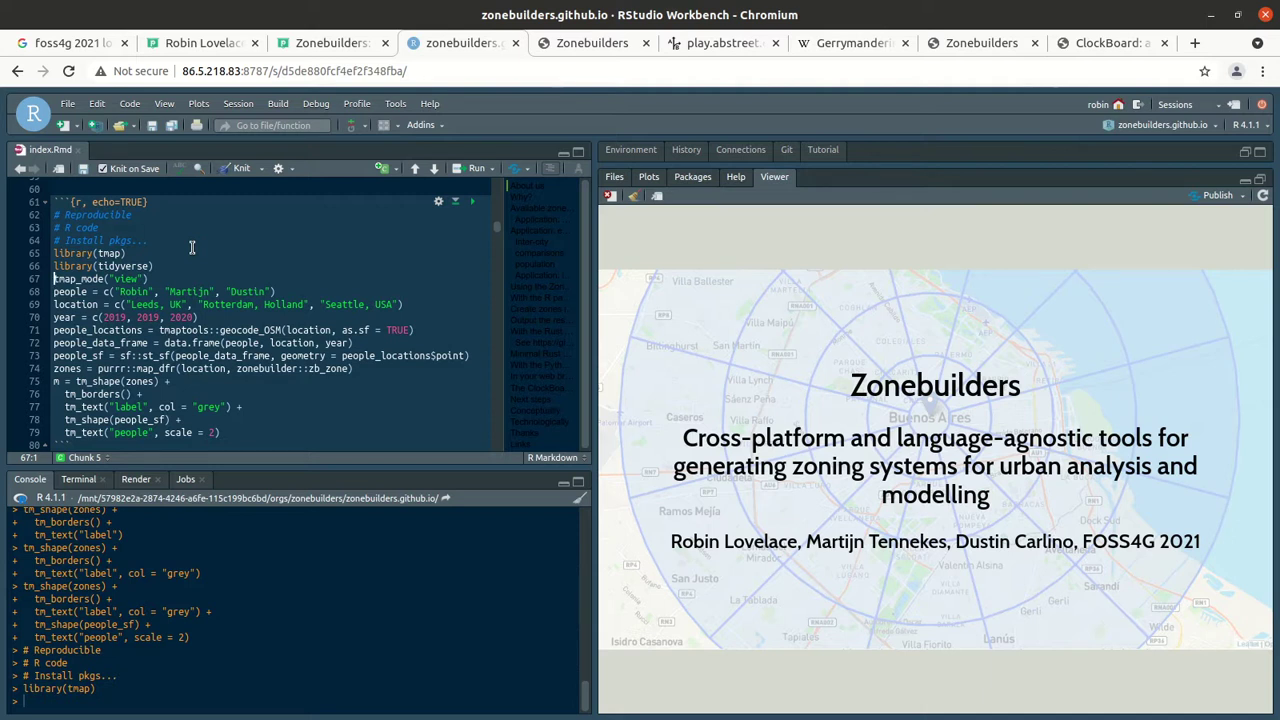
pyautogui.hotkey('ctrl', 'Return')
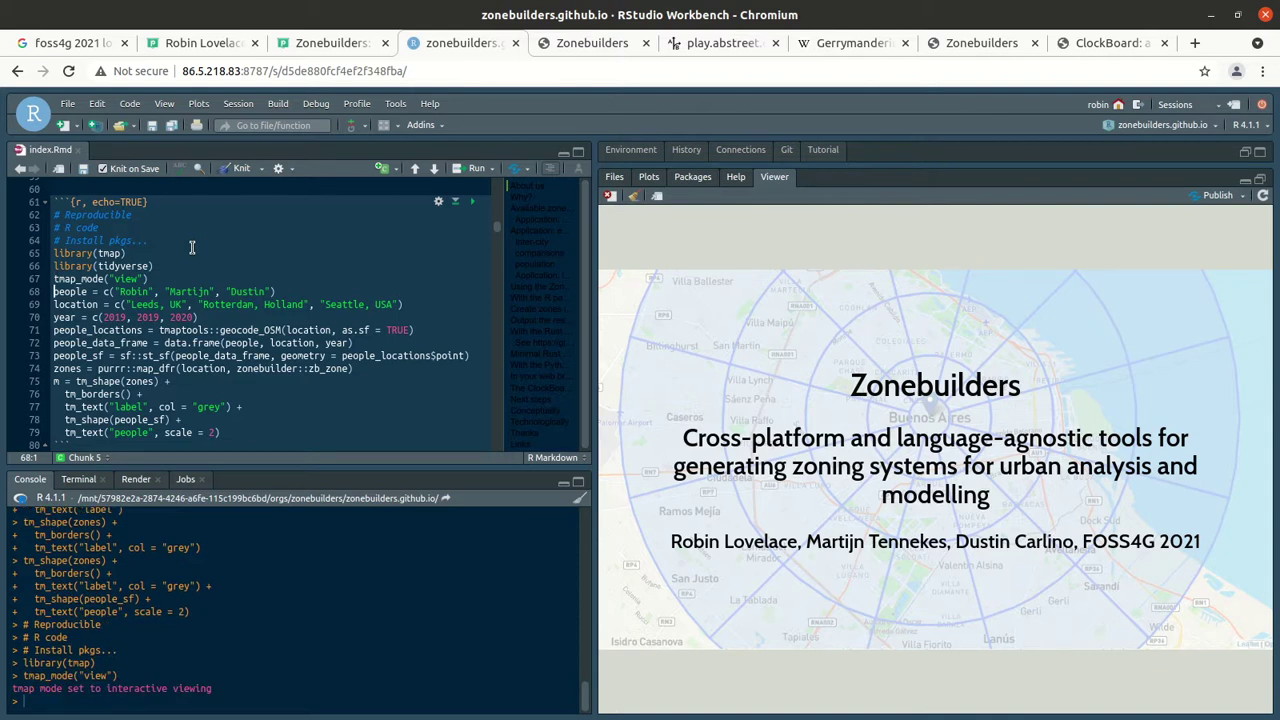
pyautogui.hotkey('ctrl', 'Return')
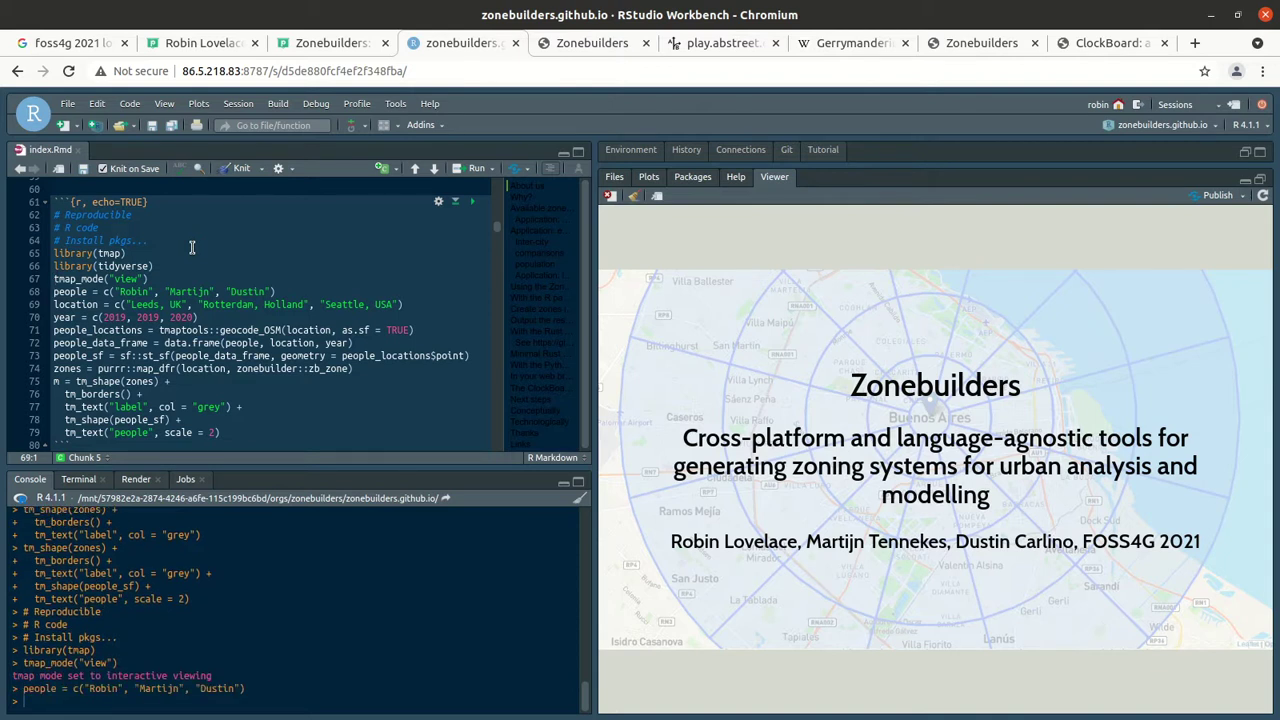
pyautogui.hotkey('ctrl', 'Return')
# Step: Print the people vector, rerun the location line, and define and print year
pyautogui.press('Up')
pyautogui.press('Up')
pyautogui.hotkey('ctrl', 'shift', 'Right')
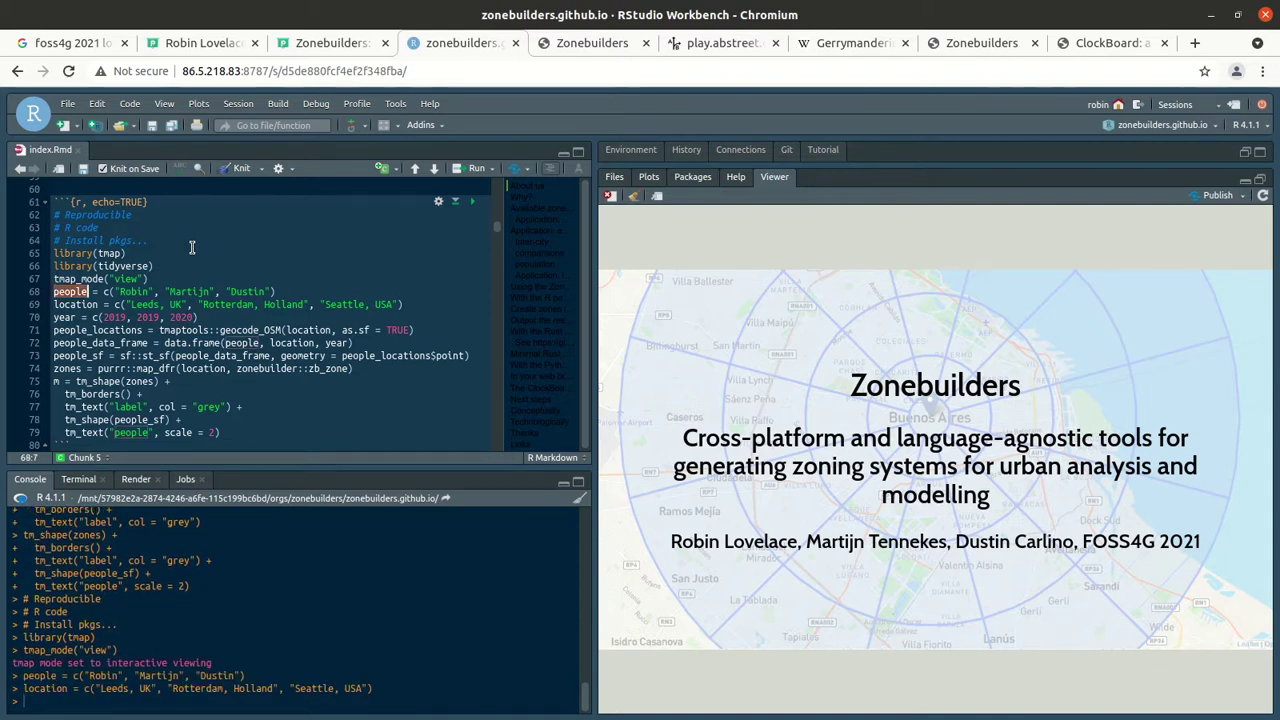
pyautogui.hotkey('ctrl', 'Return')
pyautogui.press('Down')
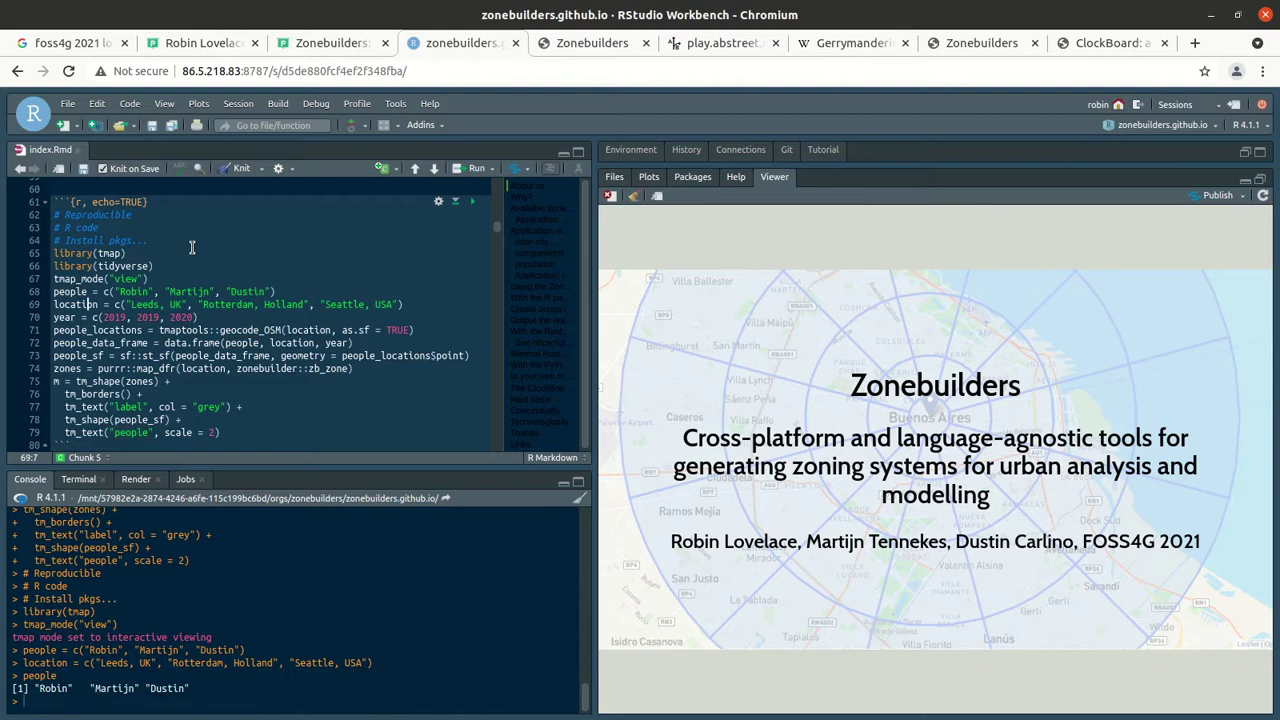
pyautogui.hotkey('ctrl', 'Return')
pyautogui.hotkey('ctrl', 'Return')
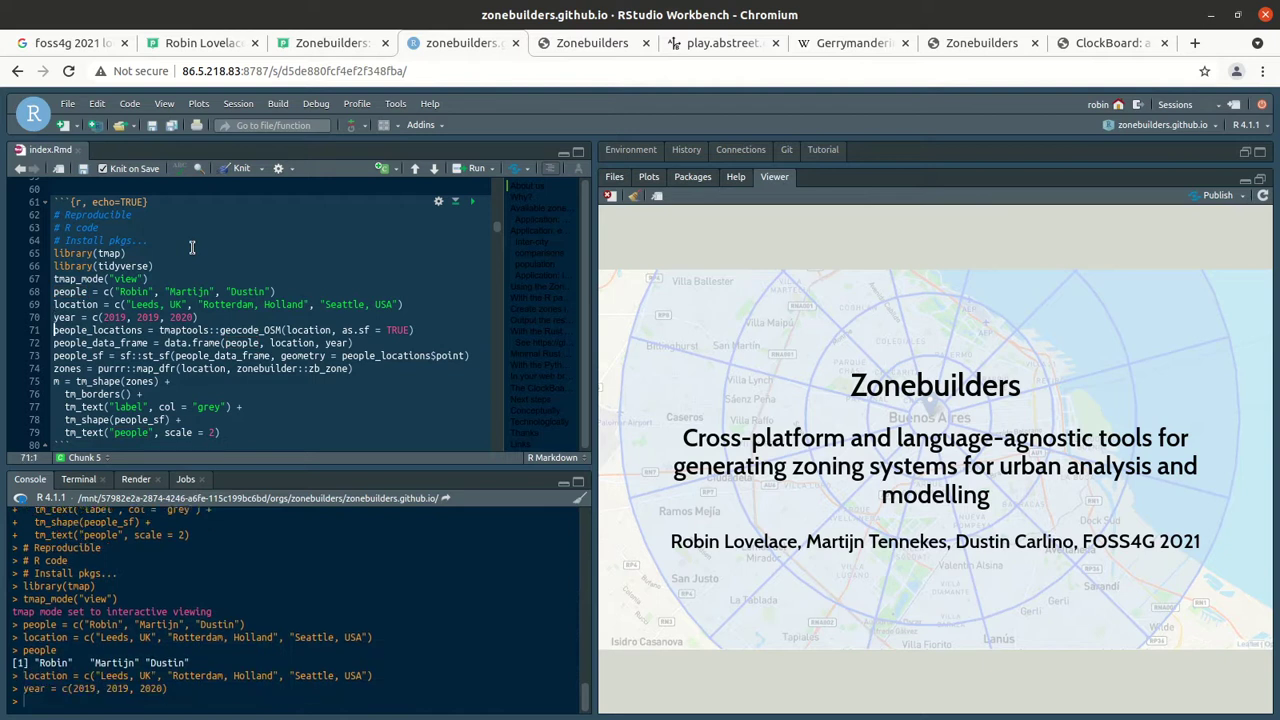
pyautogui.press('Up')
pyautogui.hotkey('ctrl', 'shift', 'Right')
pyautogui.hotkey('ctrl', 'Return')
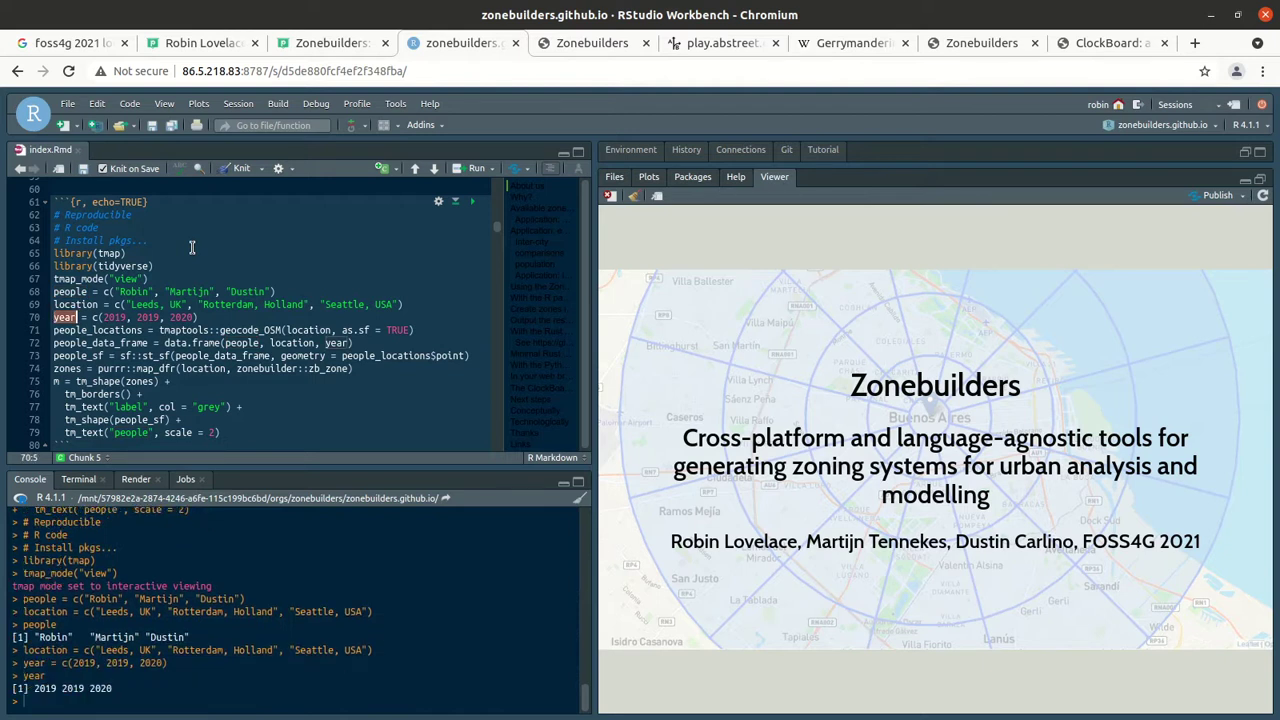
pyautogui.press('Down')
# Step: Geocode the three locations, build the people data frame and print people_sf
pyautogui.hotkey('ctrl', 'Return')
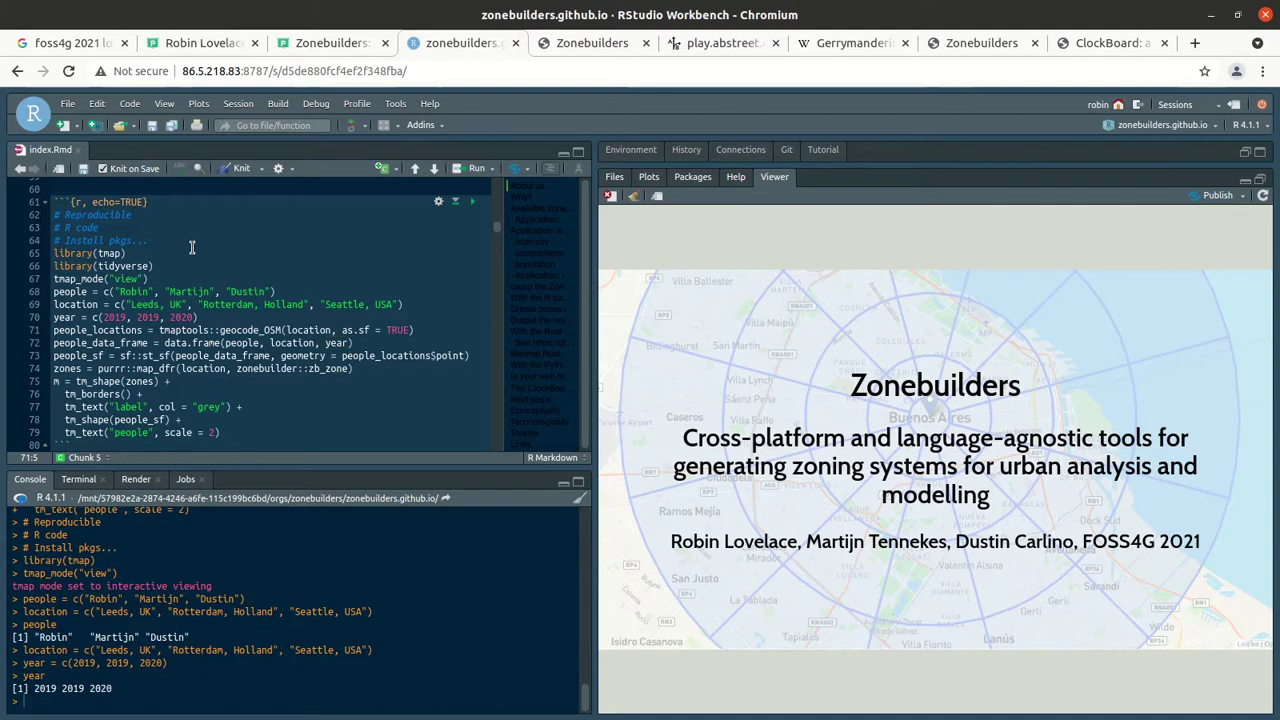
pyautogui.hotkey('ctrl', 'Return')
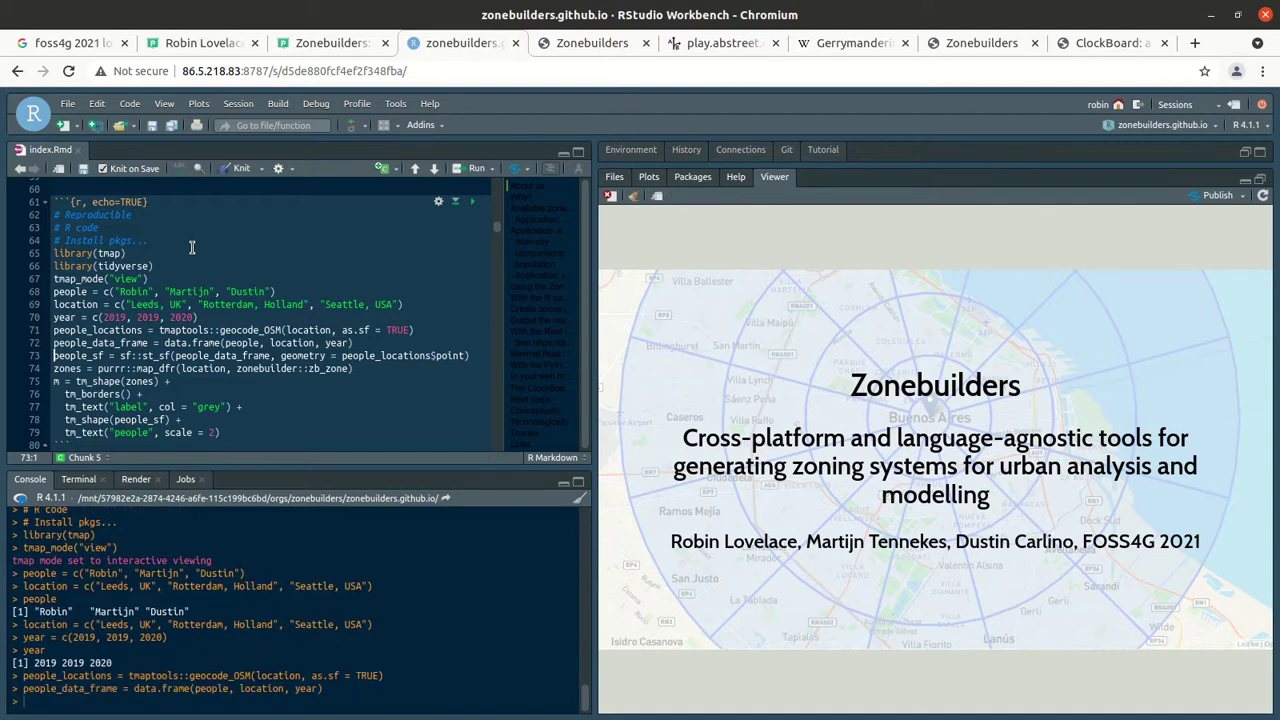
pyautogui.hotkey('ctrl', 'Return')
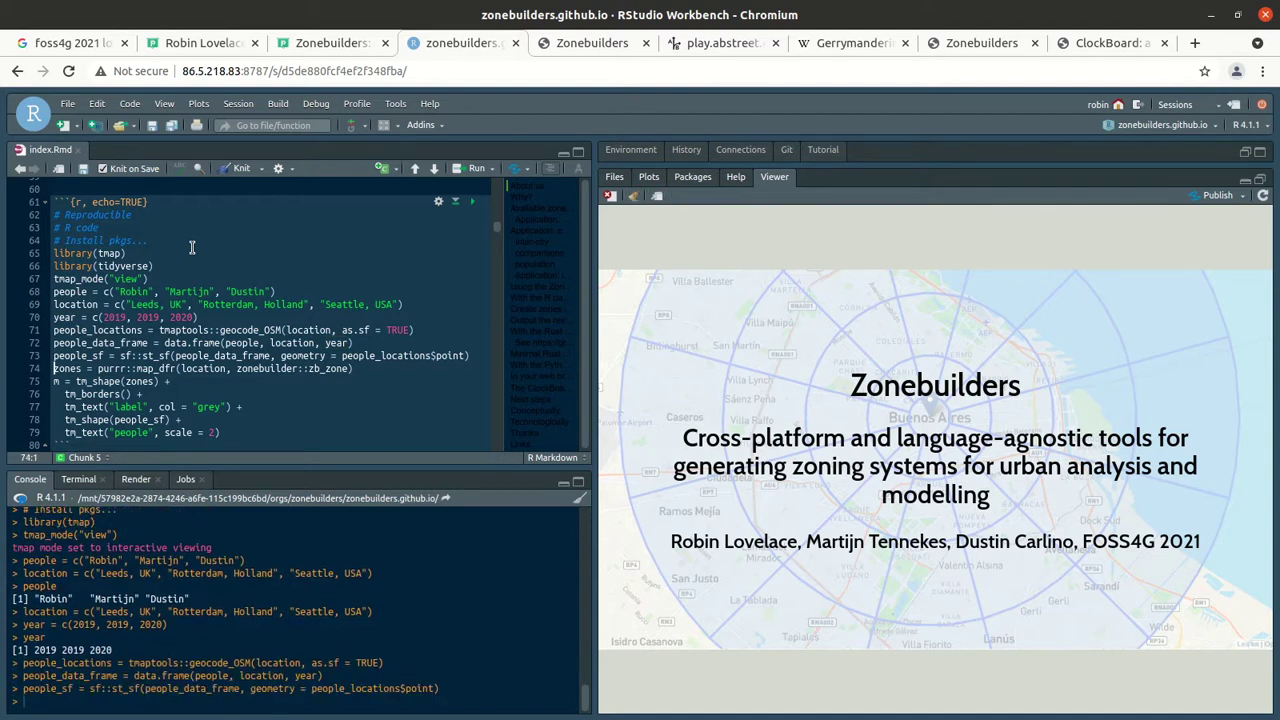
pyautogui.hotkey('ctrl', 'shift', 'Right')
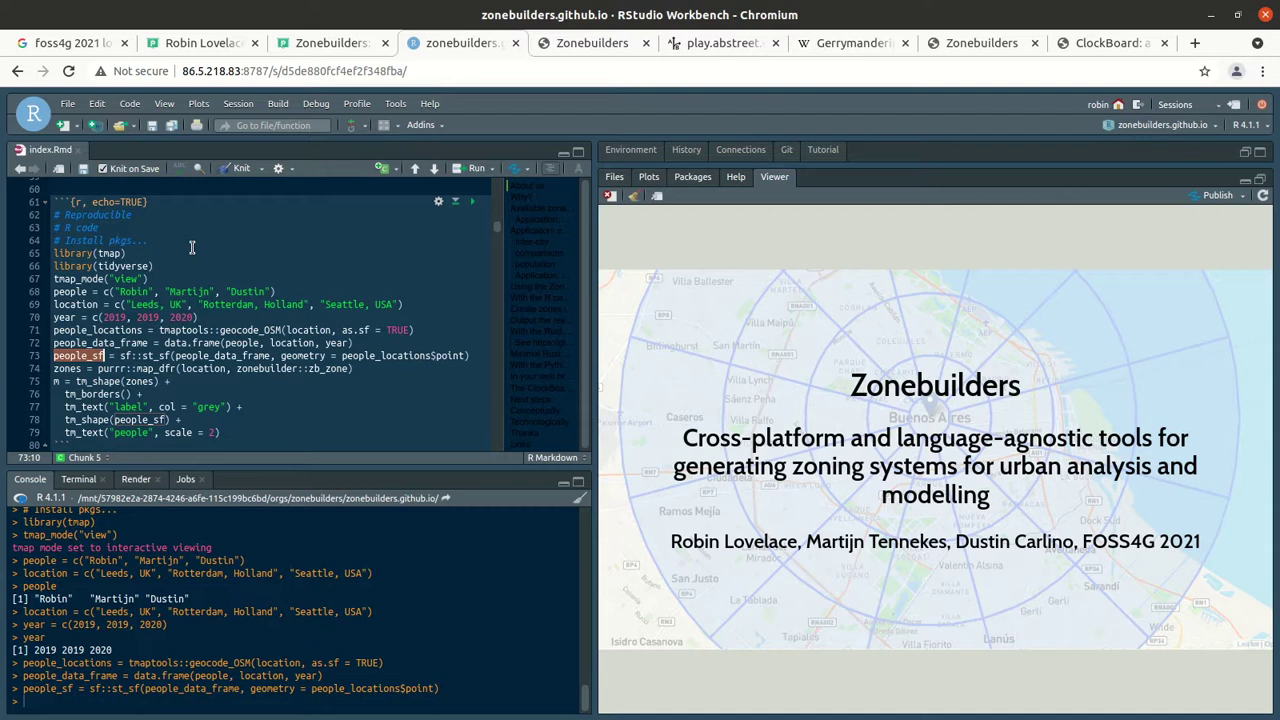
pyautogui.hotkey('ctrl', 'Return')
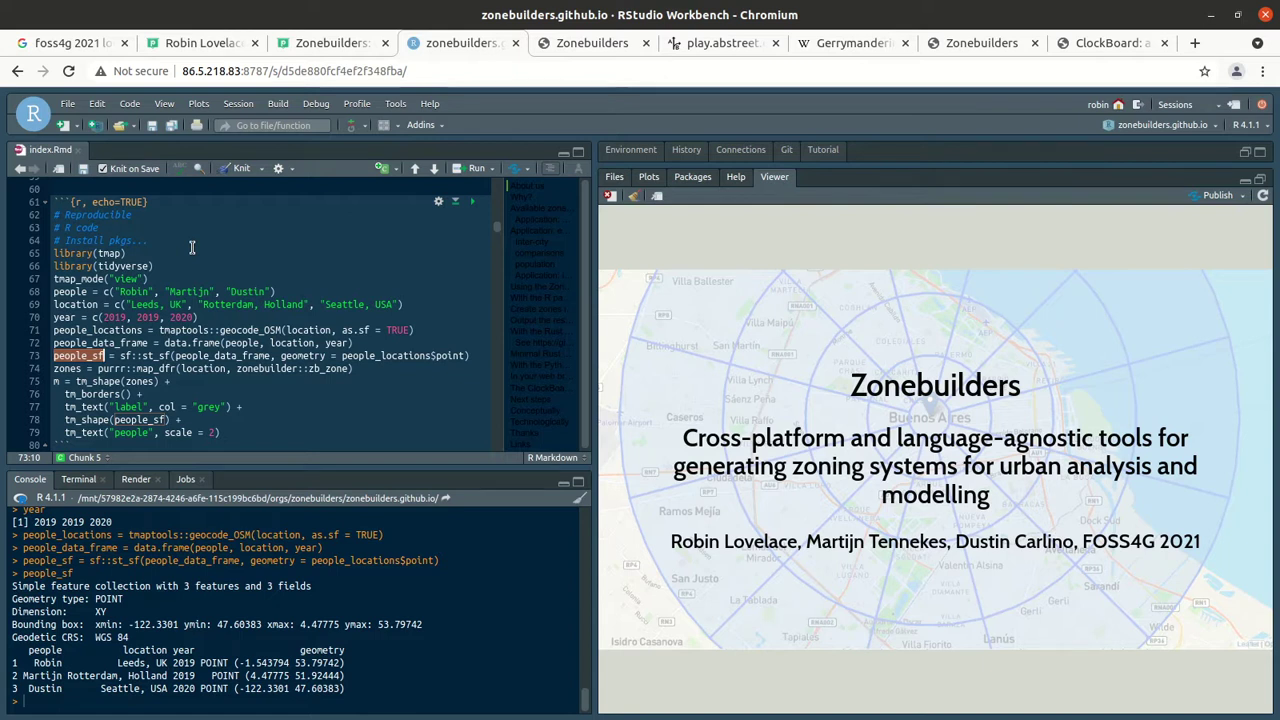
# Step: Build the zones around each location, create the tmap object m and print it in the Viewer
pyautogui.click(299, 368)
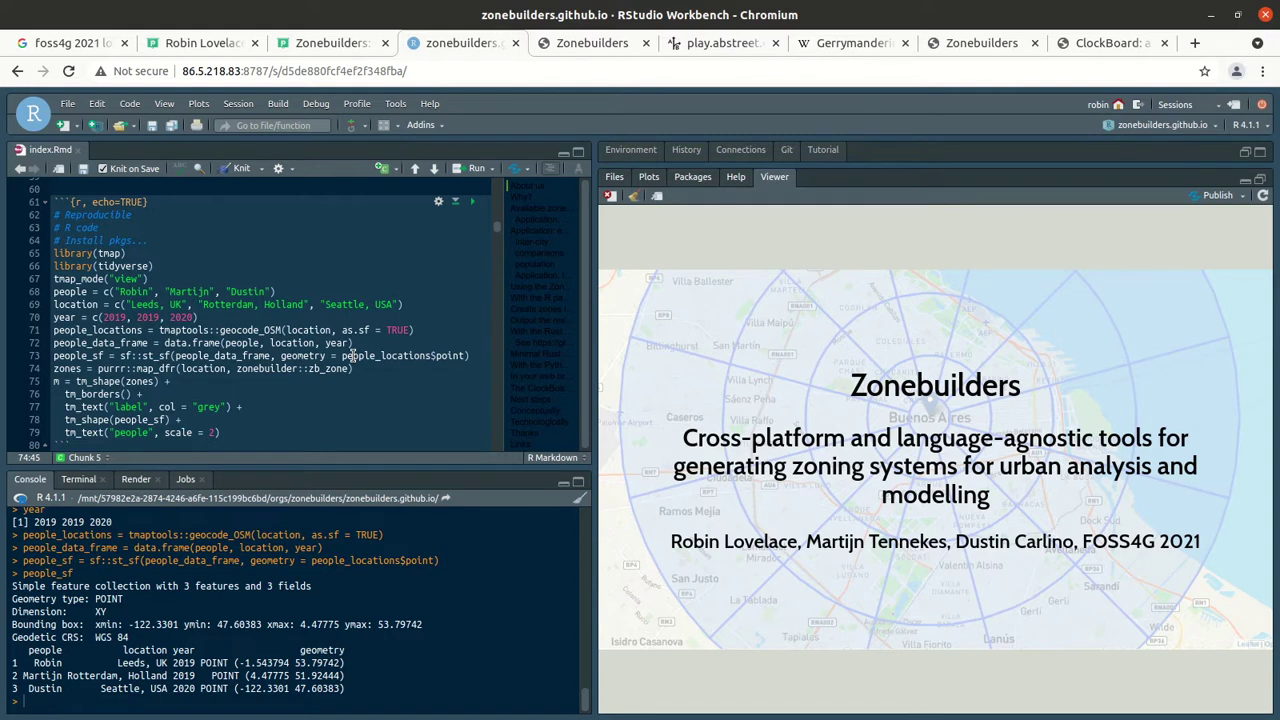
pyautogui.hotkey('ctrl', 'Return')
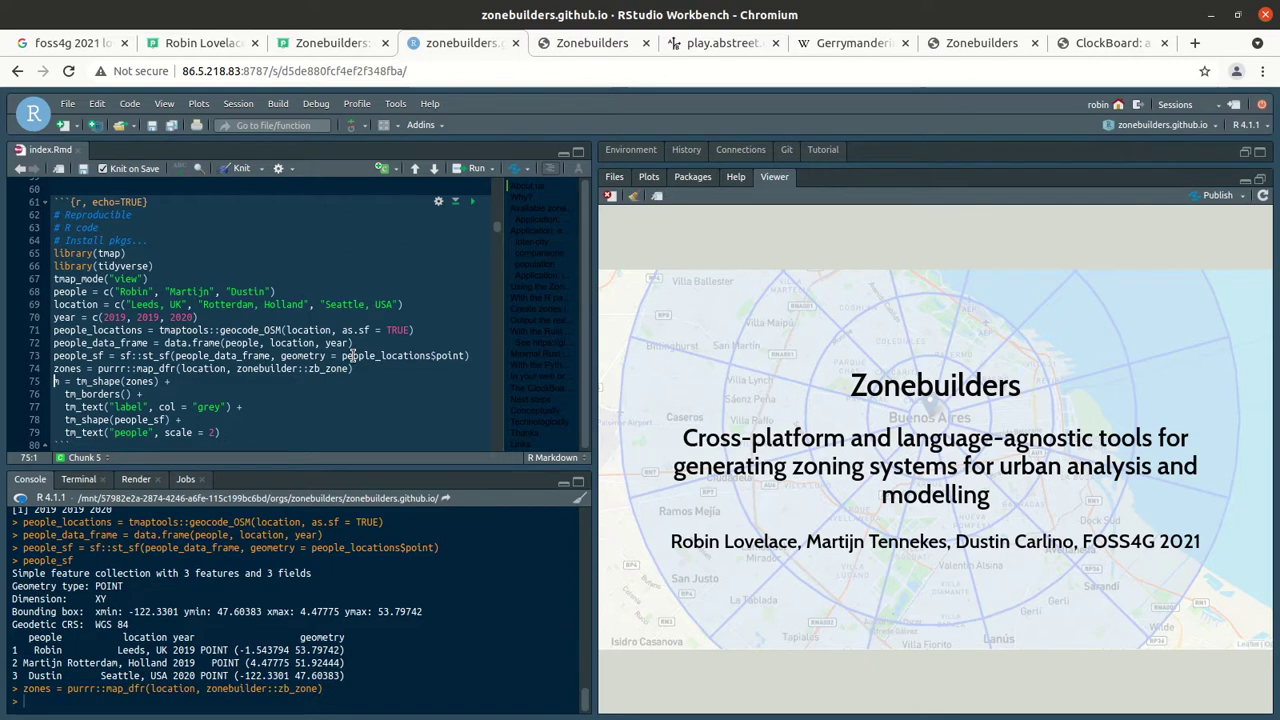
pyautogui.hotkey('ctrl', 'Return')
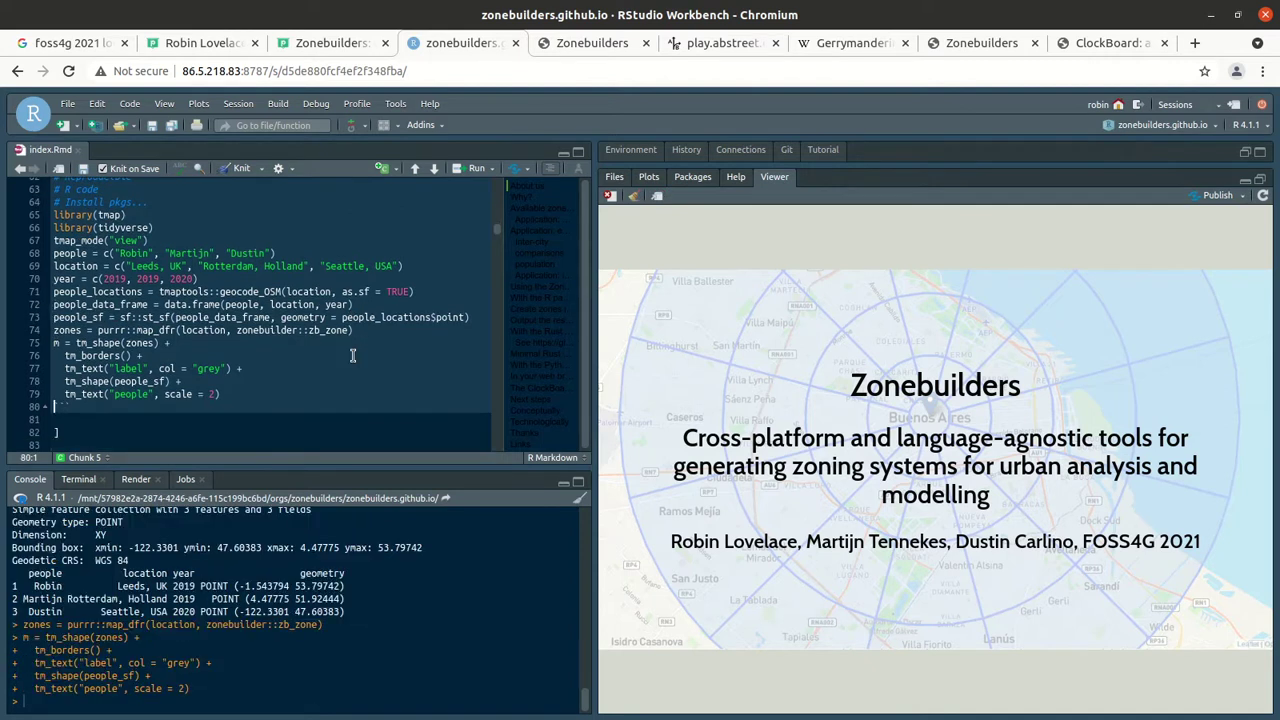
pyautogui.press('Up')
pyautogui.press('Up')
pyautogui.press('Up')
pyautogui.press('Up')
pyautogui.press('Up')
pyautogui.hotkey('shift', 'Right')
pyautogui.hotkey('ctrl', 'Return')
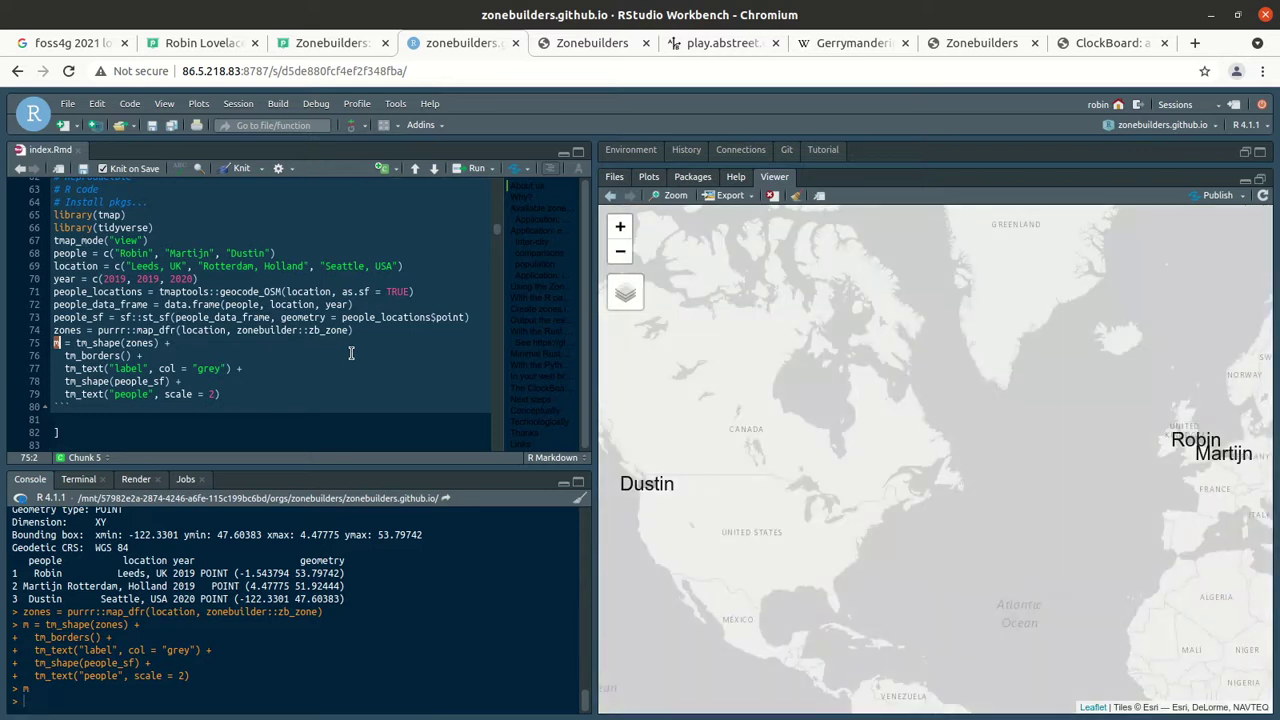
# Step: Pan the Viewer map to Europe and zoom into the Leeds zone rings, then zoom out toward the Americas
pyautogui.moveTo(1212, 476); pyautogui.dragTo(1024, 482)
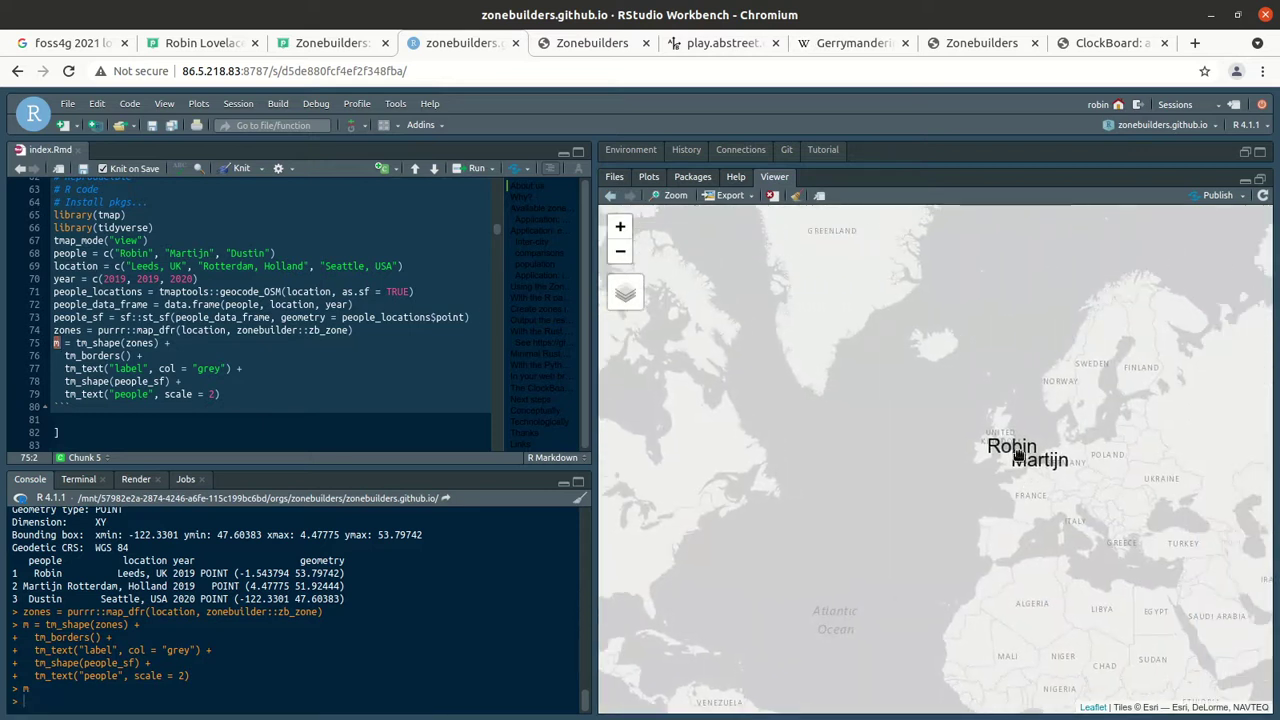
pyautogui.scroll(3, 1000, 440)
pyautogui.scroll(2, 990, 445)
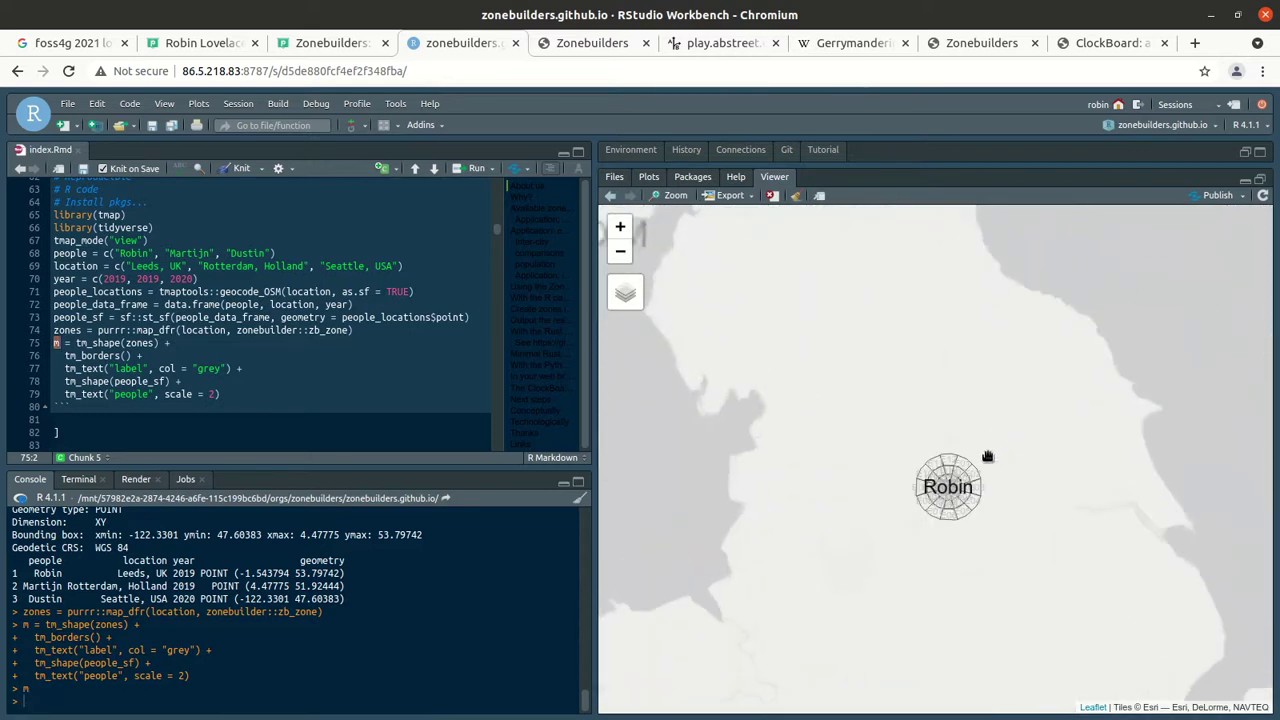
pyautogui.scroll(2, 968, 500)
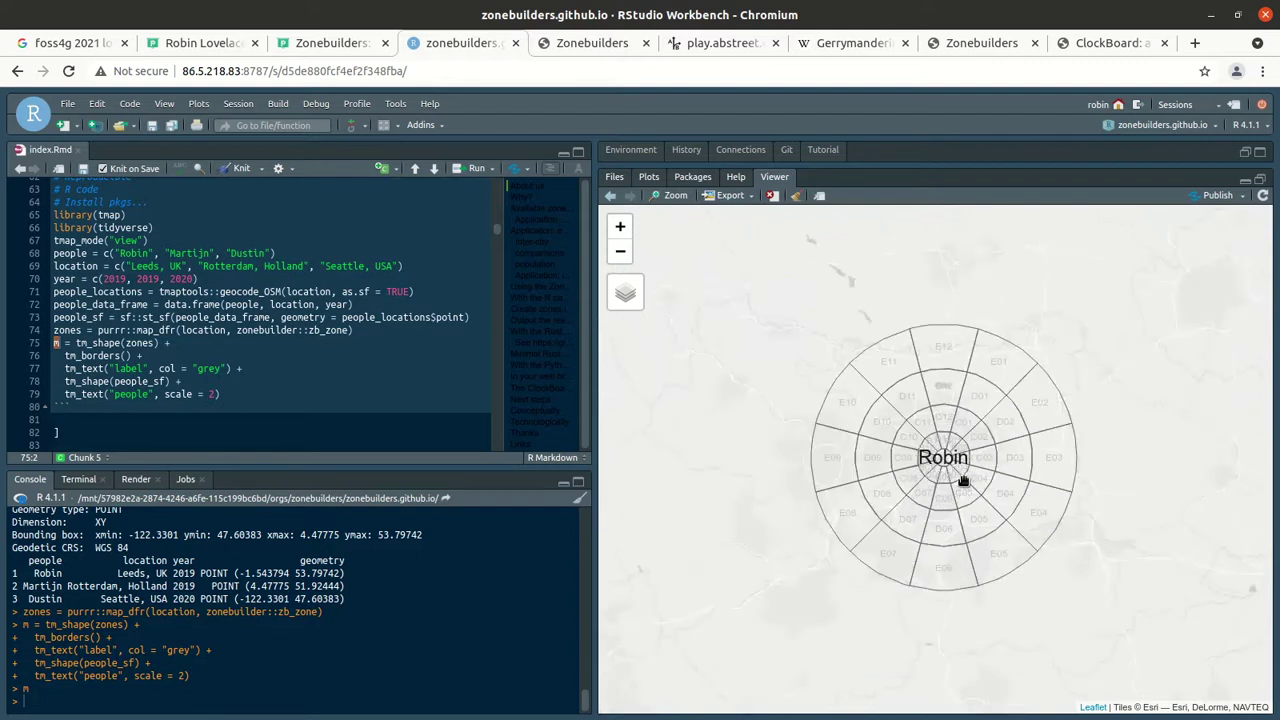
pyautogui.scroll(-2, 962, 481)
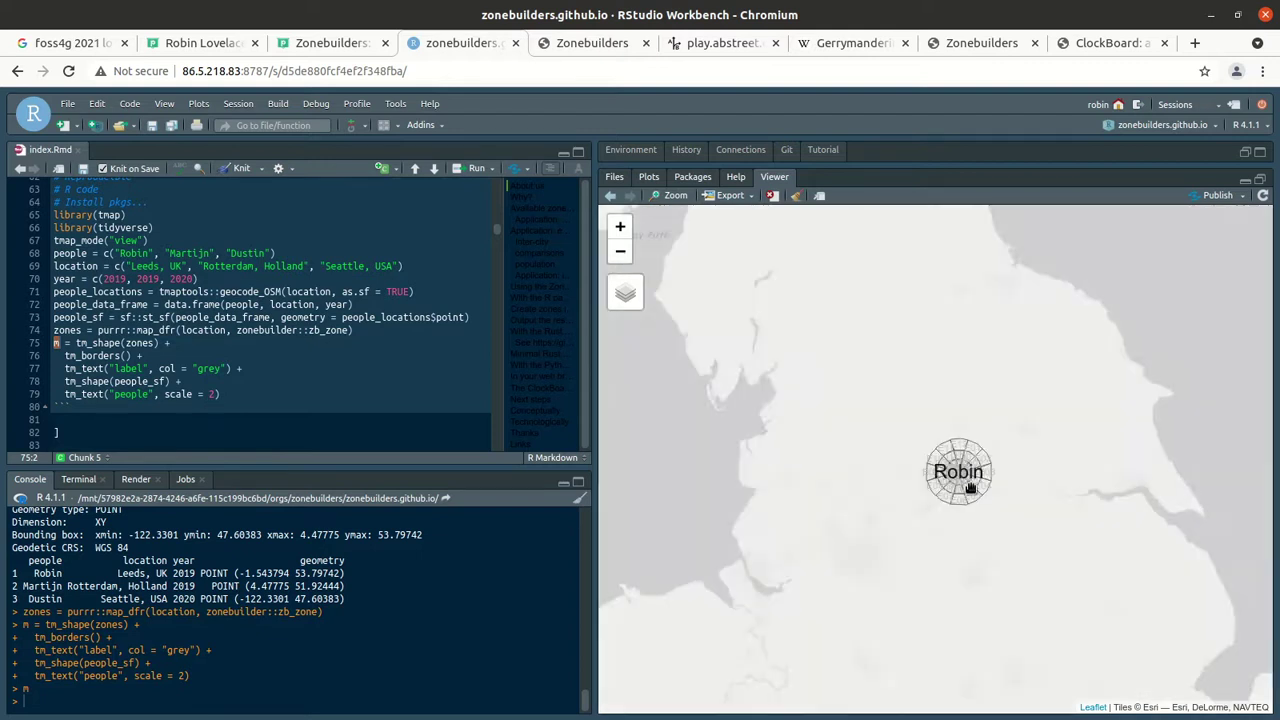
pyautogui.scroll(-2, 975, 492)
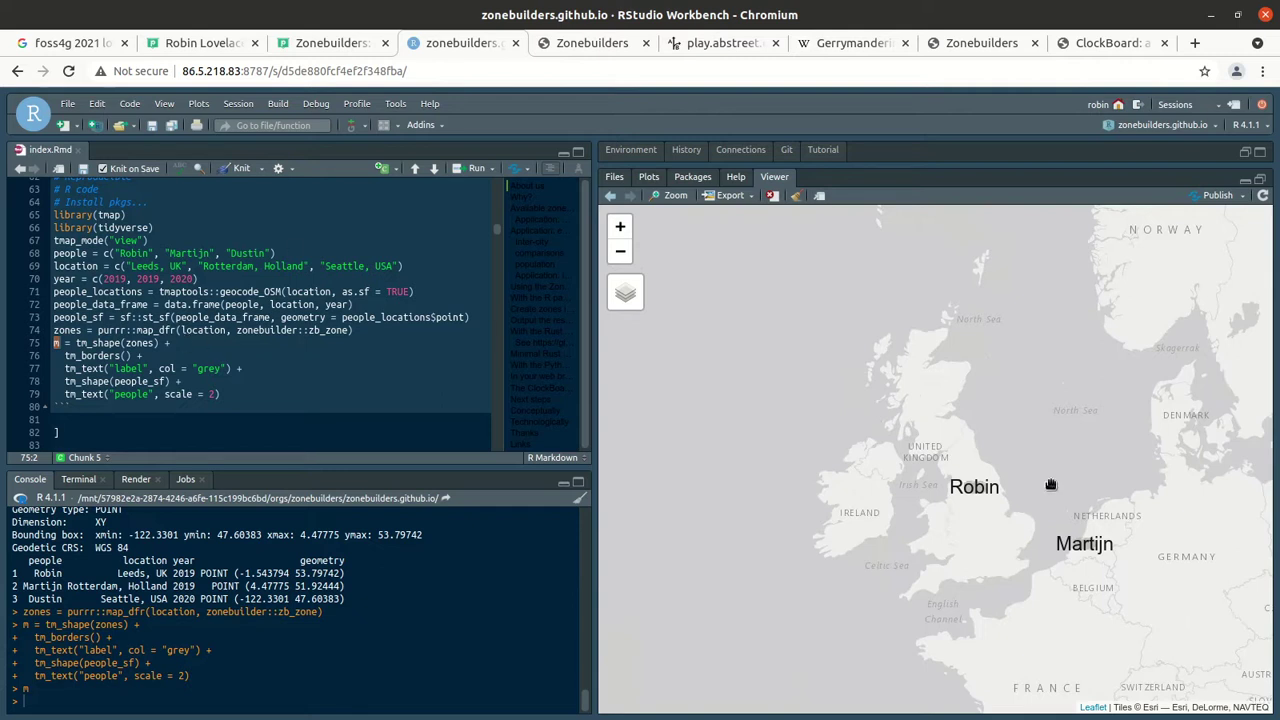
pyautogui.moveTo(980, 530); pyautogui.dragTo(900, 485)
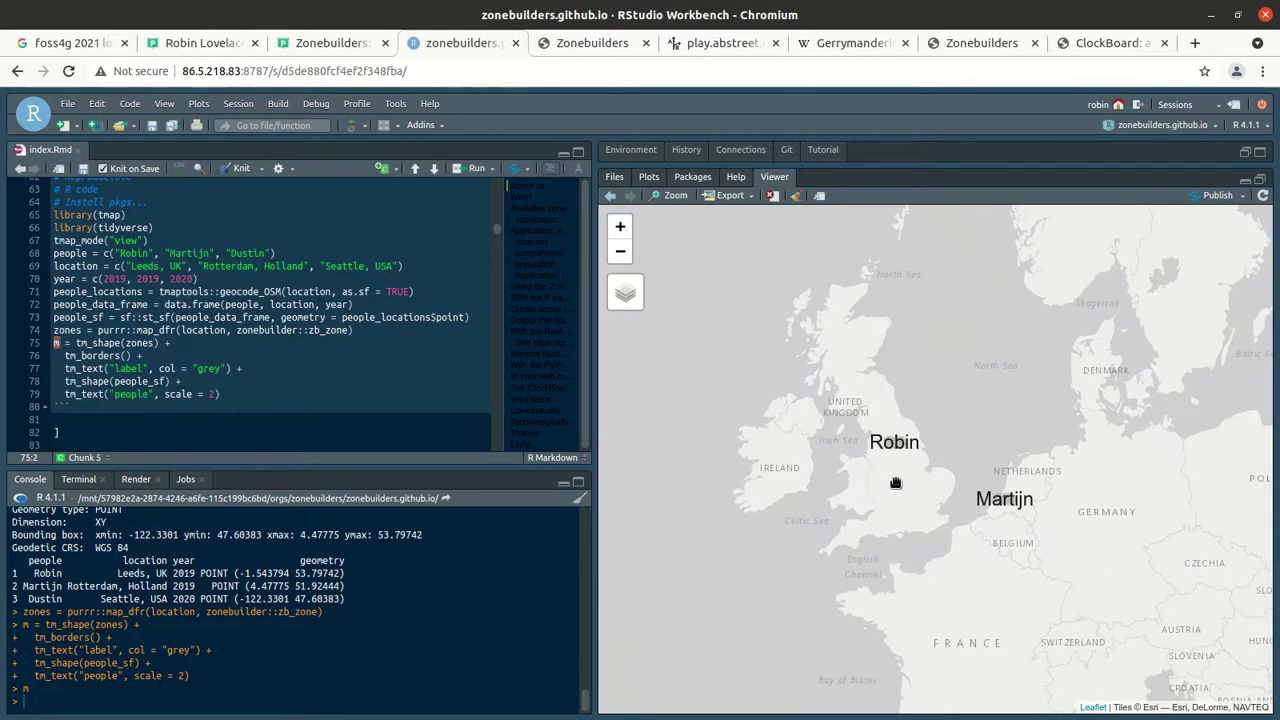
pyautogui.scroll(-3, 835, 521)
pyautogui.moveTo(835, 520); pyautogui.dragTo(1148, 374)
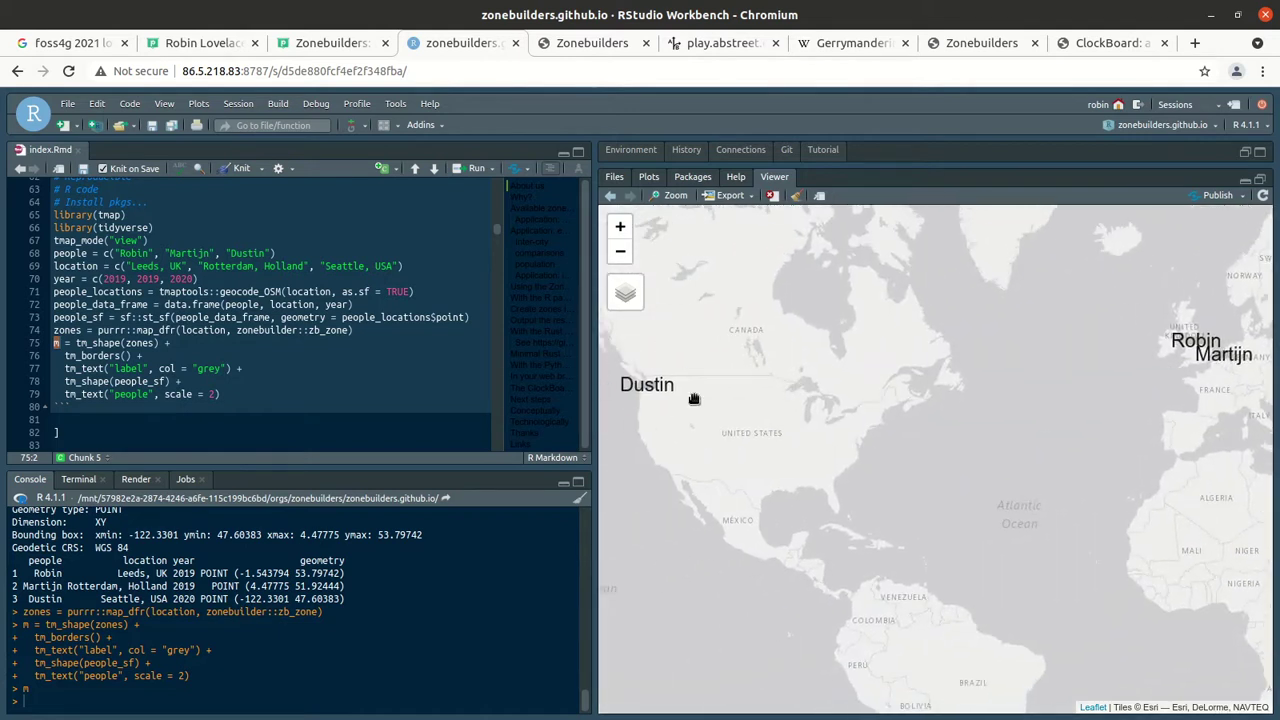
# Step: Open the Zonebuilders slide deck, preview the Why? slide, and return to the title slide
pyautogui.click(570, 43)
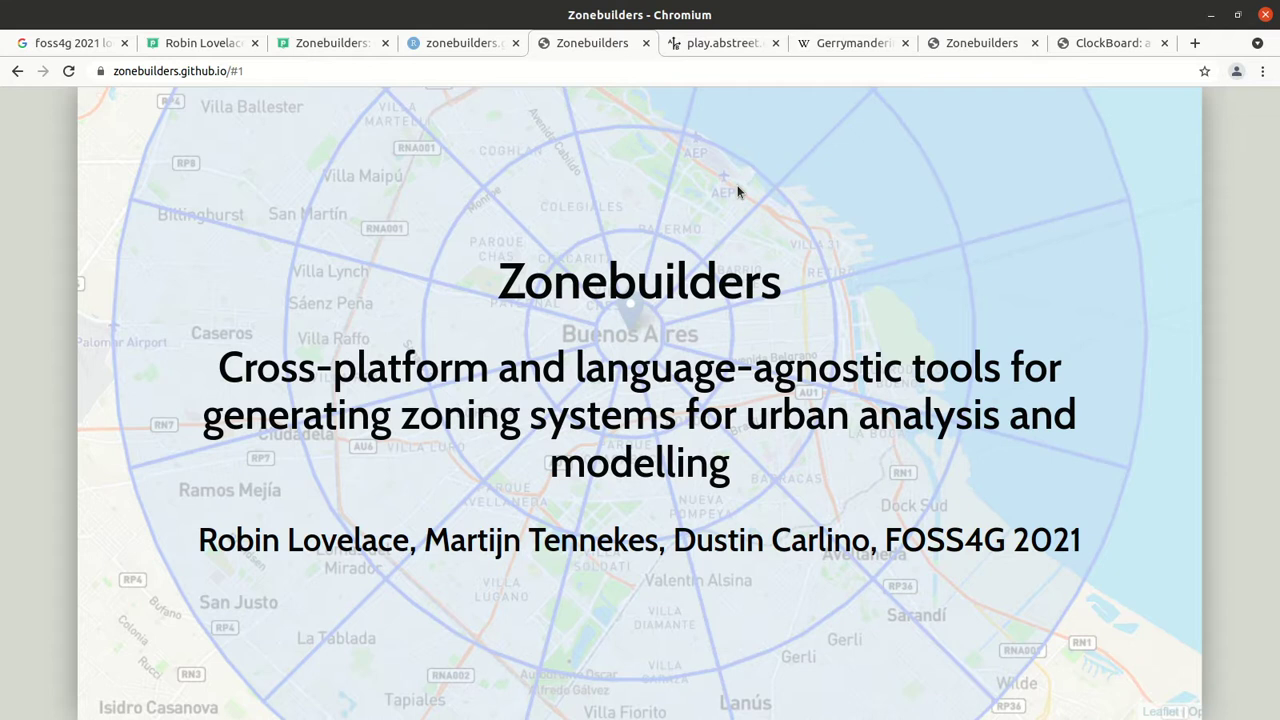
pyautogui.press('Right')
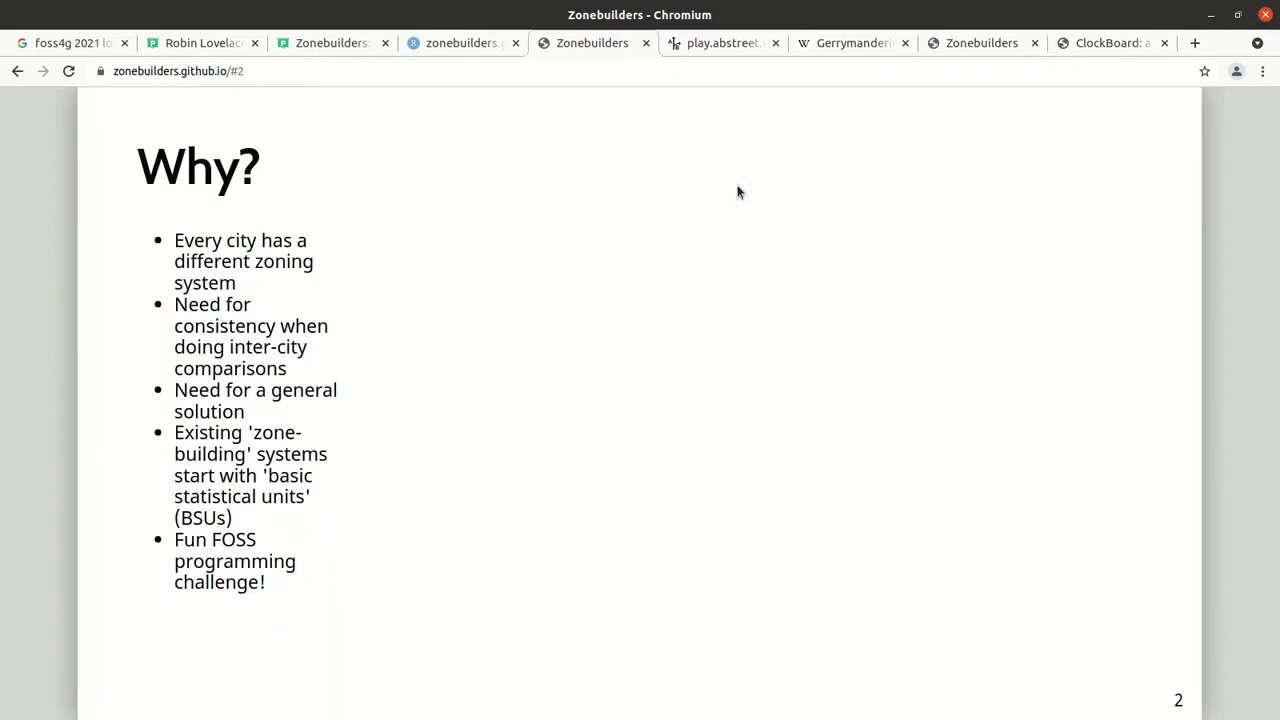
pyautogui.press('Left')
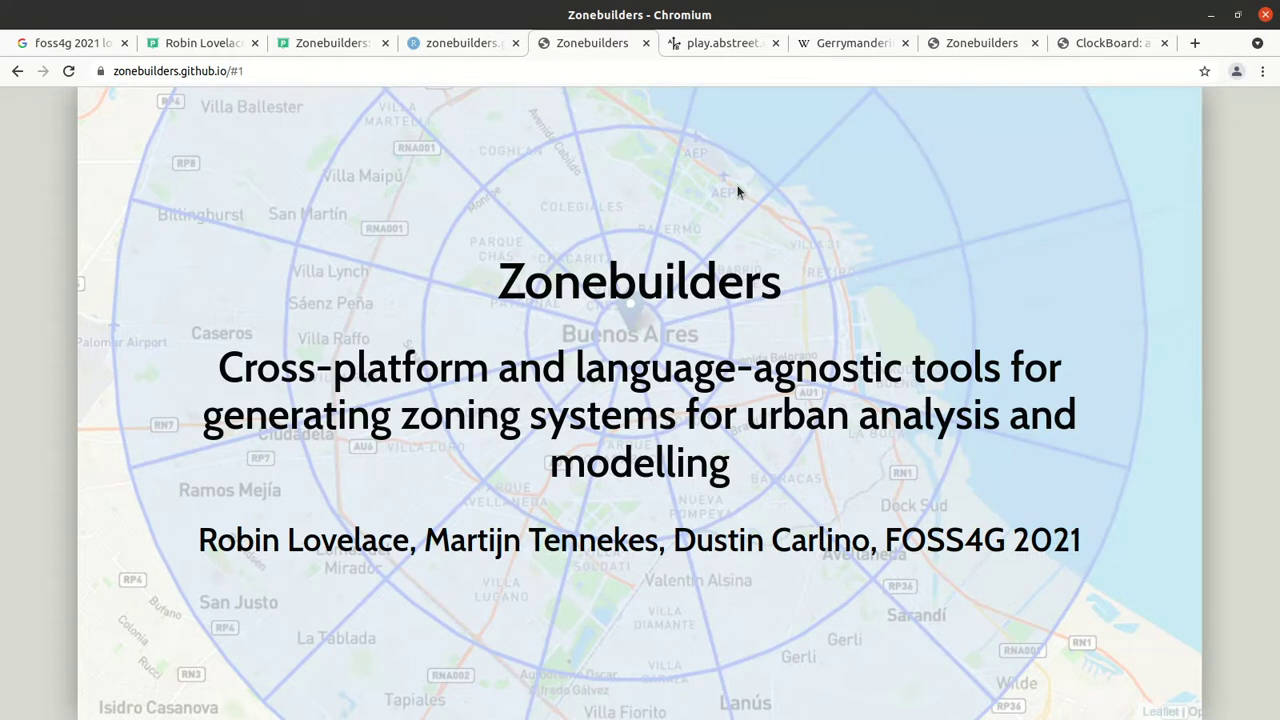
# Step: Back in RStudio, zoom the map from the world view onto England and north-west Europe, showing Robin and Martijn
pyautogui.click(458, 48)
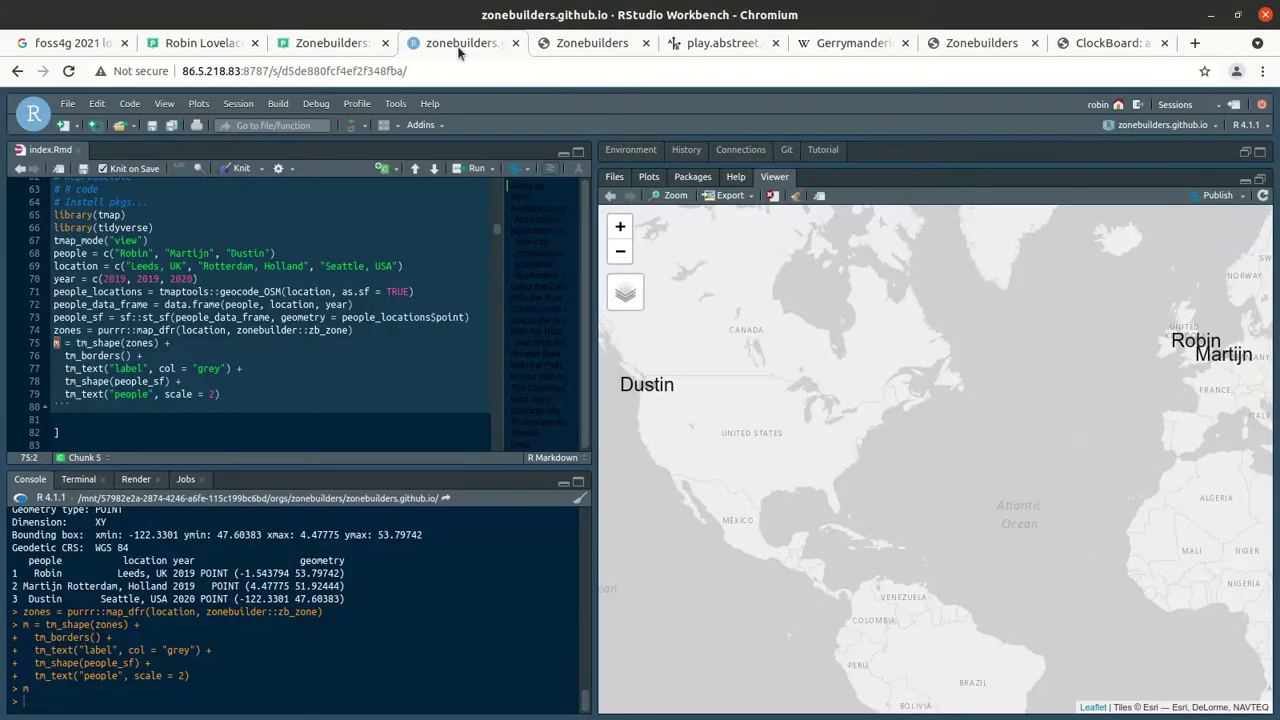
pyautogui.moveTo(1214, 424); pyautogui.dragTo(1036, 428)
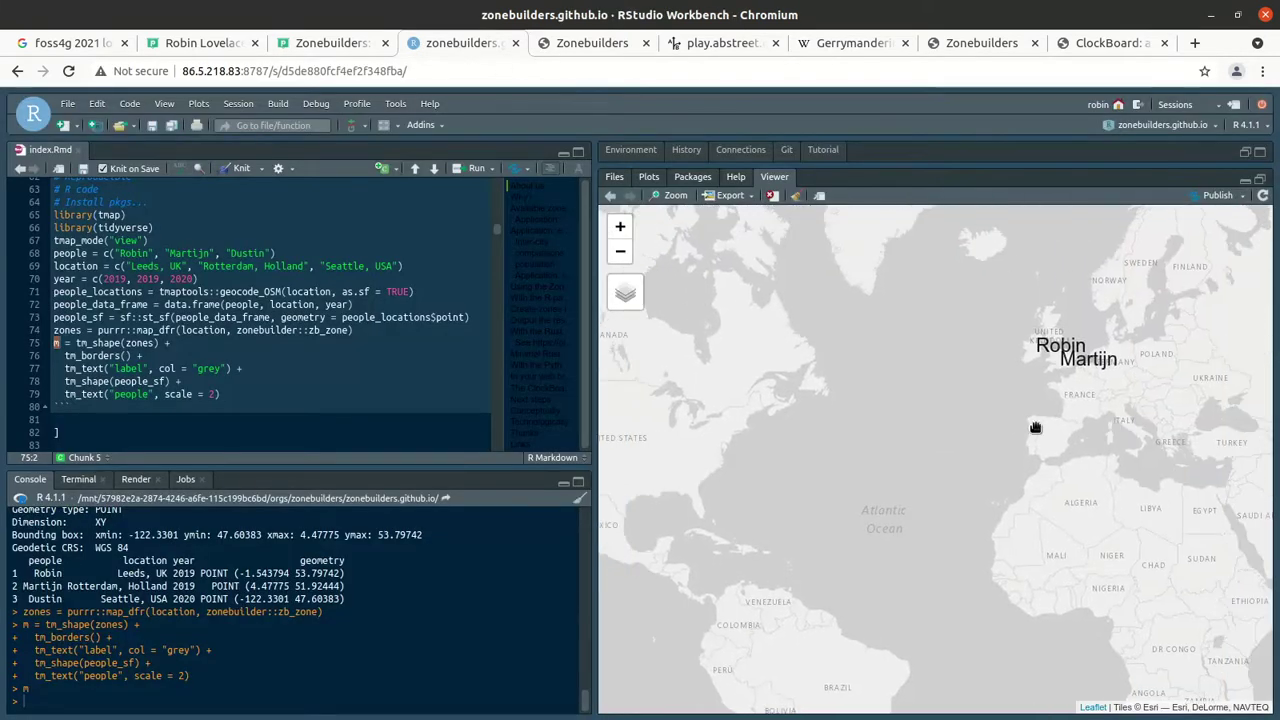
pyautogui.scroll(-1, 1080, 435)
pyautogui.scroll(-1, 1111, 443)
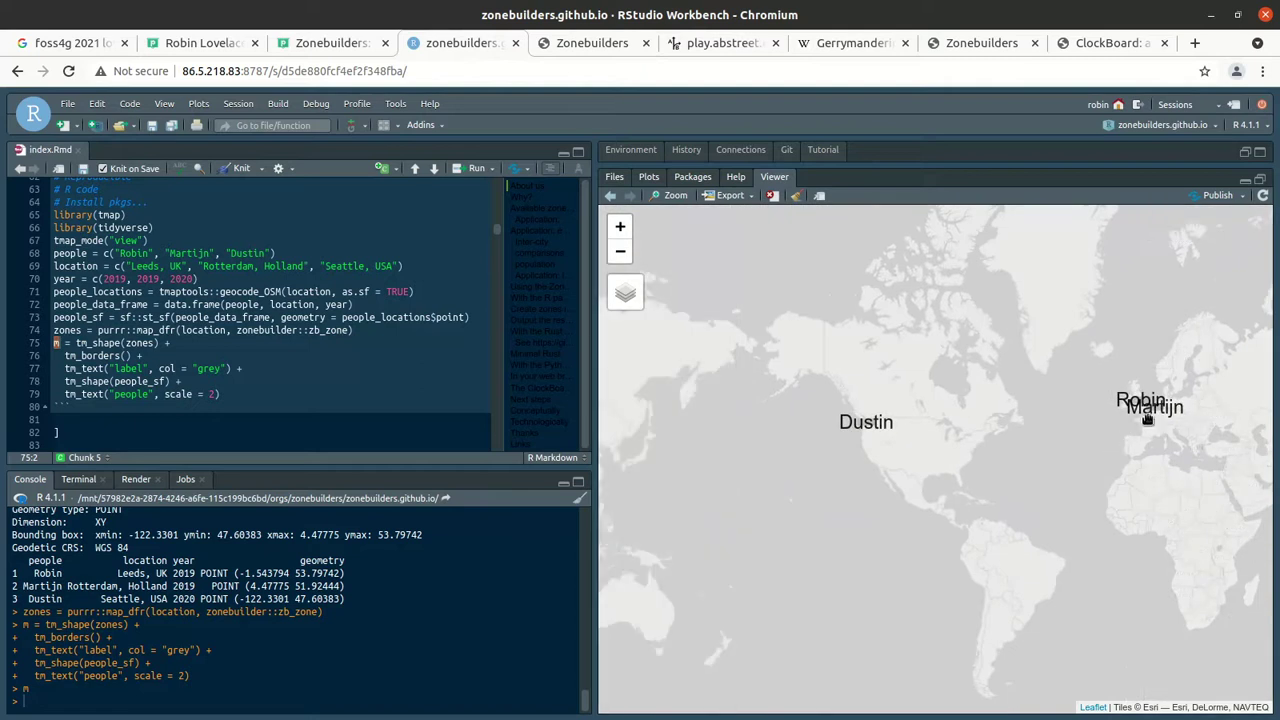
pyautogui.scroll(1, 1158, 418)
pyautogui.scroll(-1, 1075, 428)
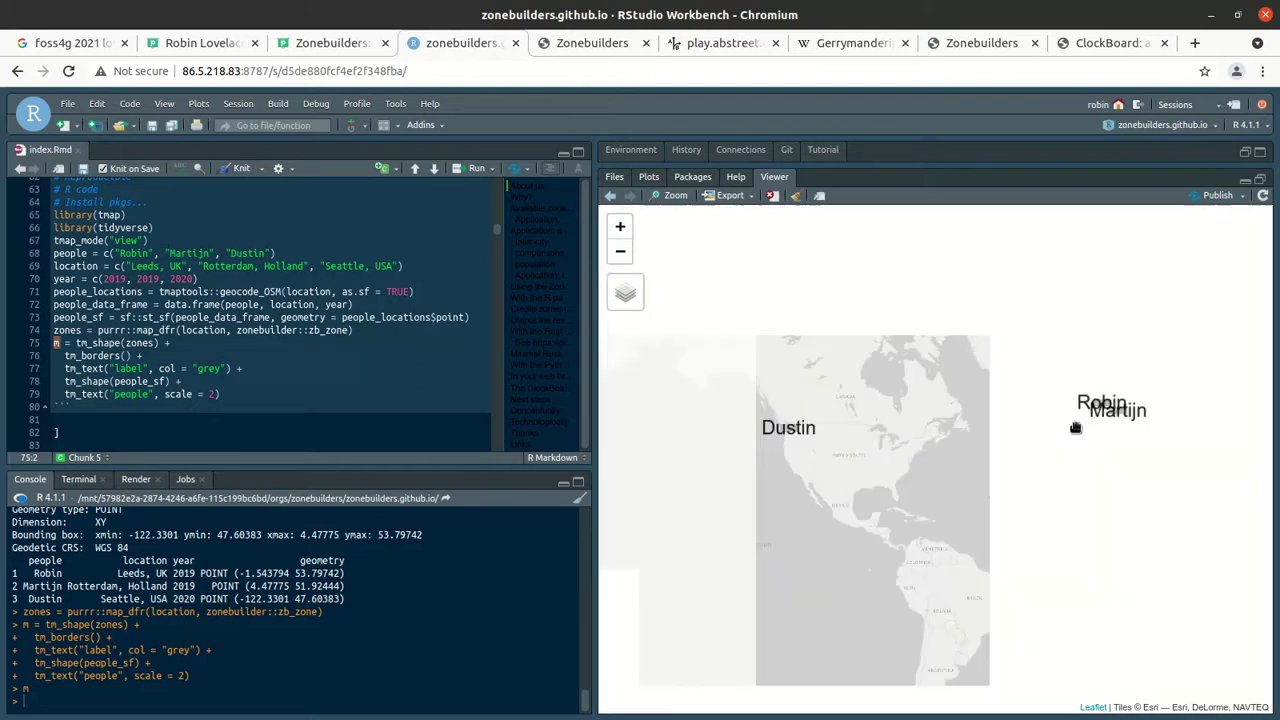
pyautogui.moveTo(1083, 423); pyautogui.dragTo(1030, 443)
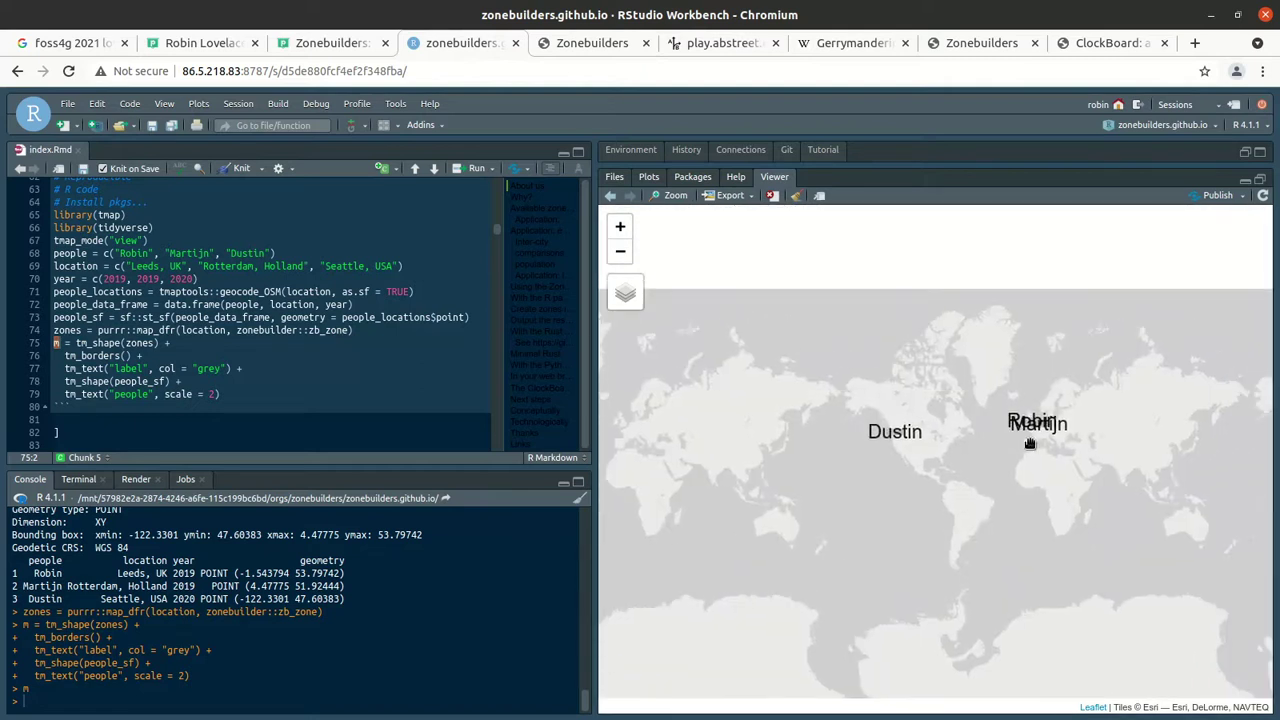
pyautogui.scroll(1, 1055, 411)
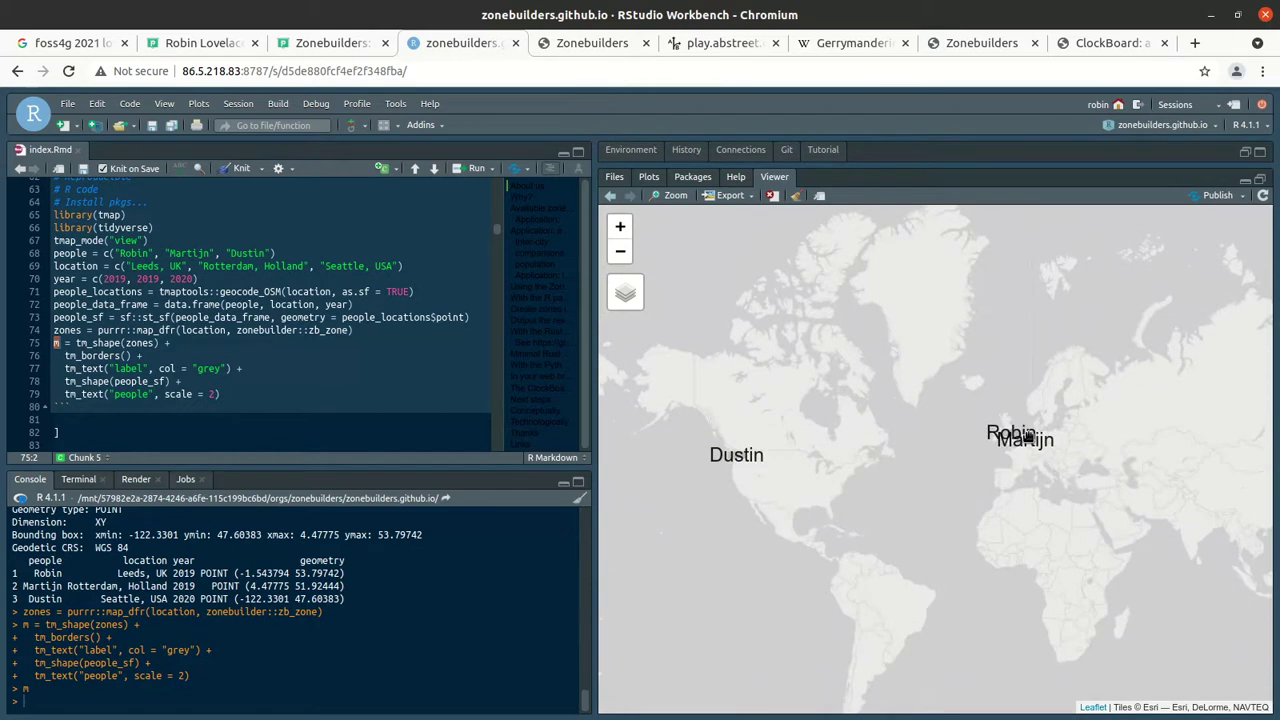
pyautogui.scroll(3, 1000, 438)
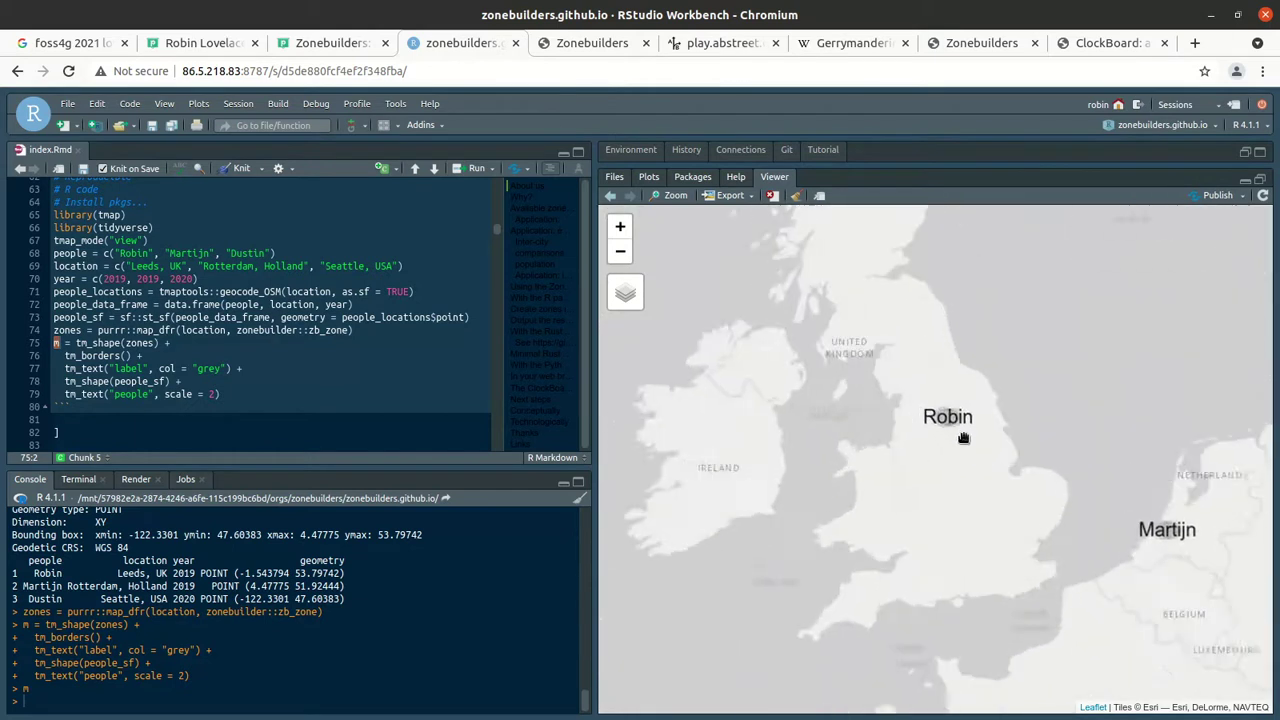
pyautogui.scroll(1, 963, 438)
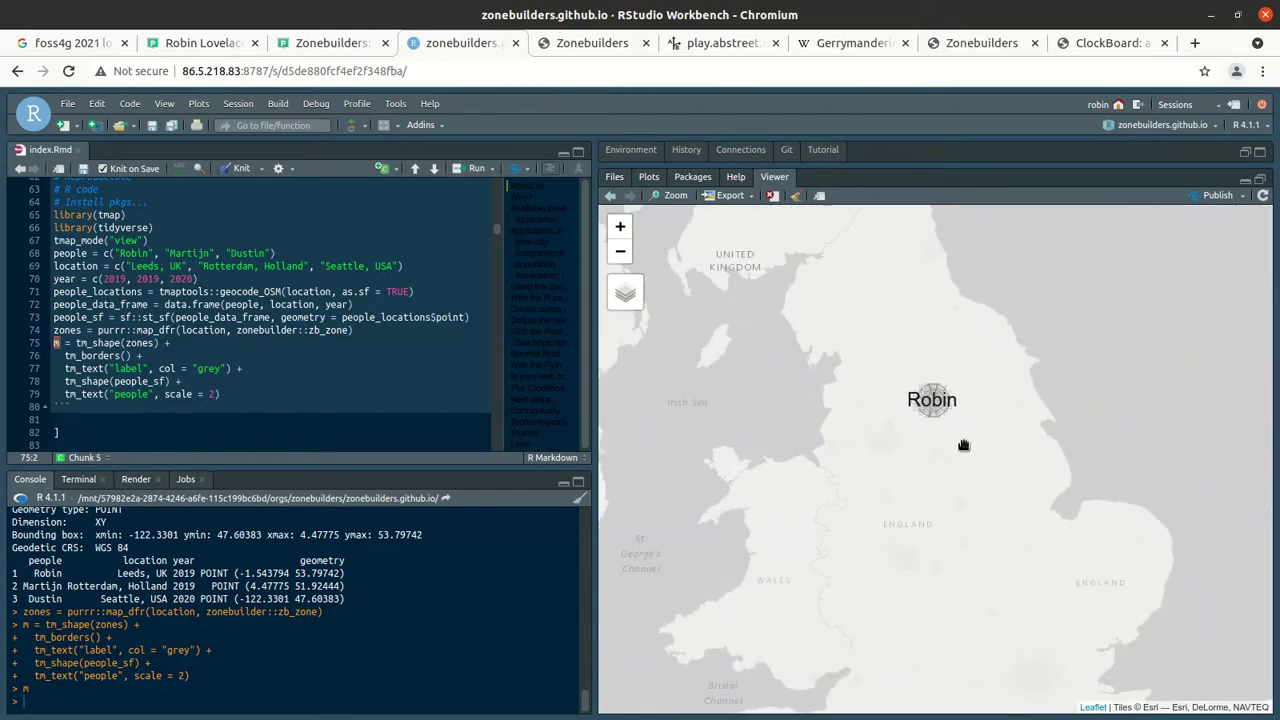
pyautogui.scroll(-2, 963, 445)
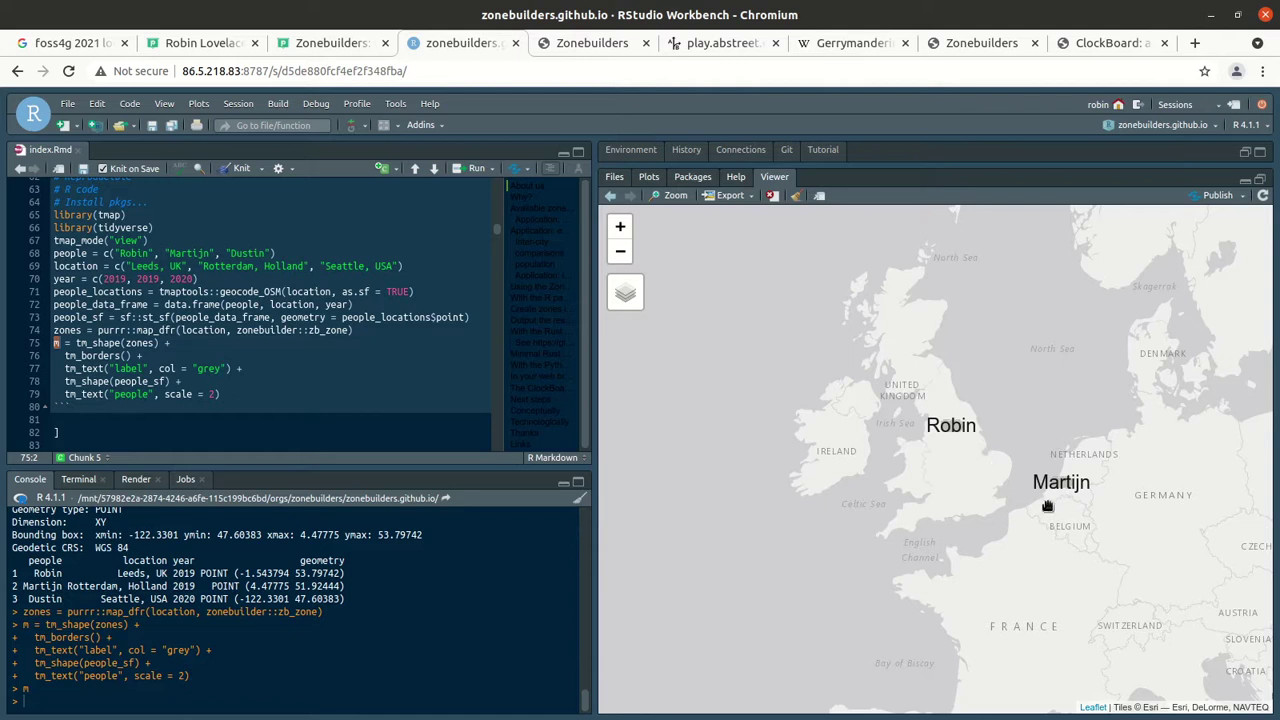
# Step: Zoom in and out around Martijn's zone rings in Rotterdam, keeping Robin and Martijn in view
pyautogui.scroll(1, 1069, 508)
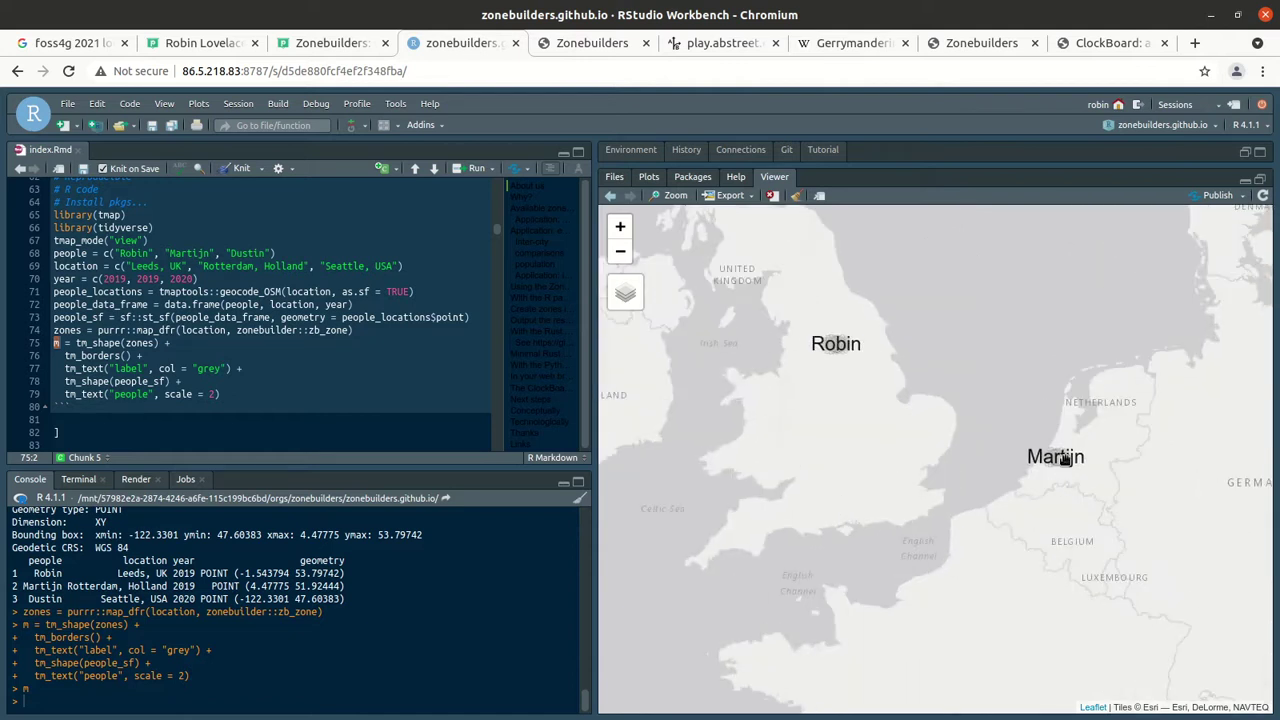
pyautogui.scroll(1, 1063, 460)
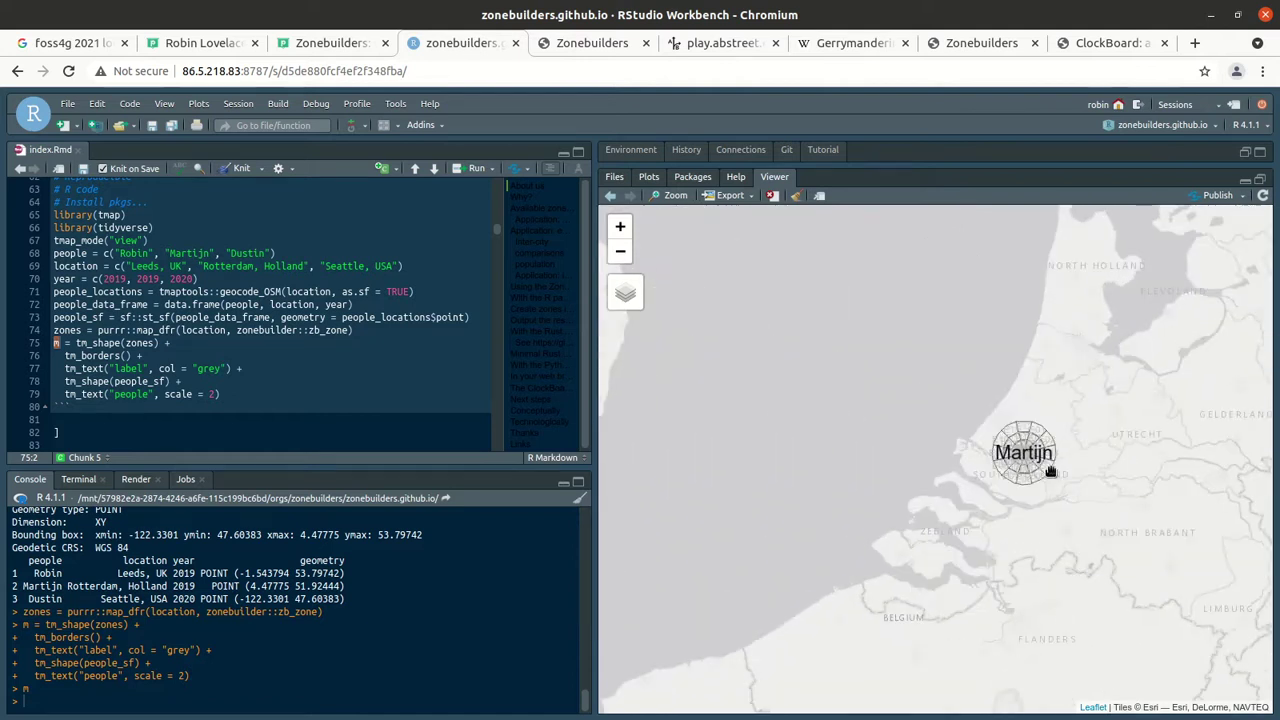
pyautogui.scroll(2, 1055, 472)
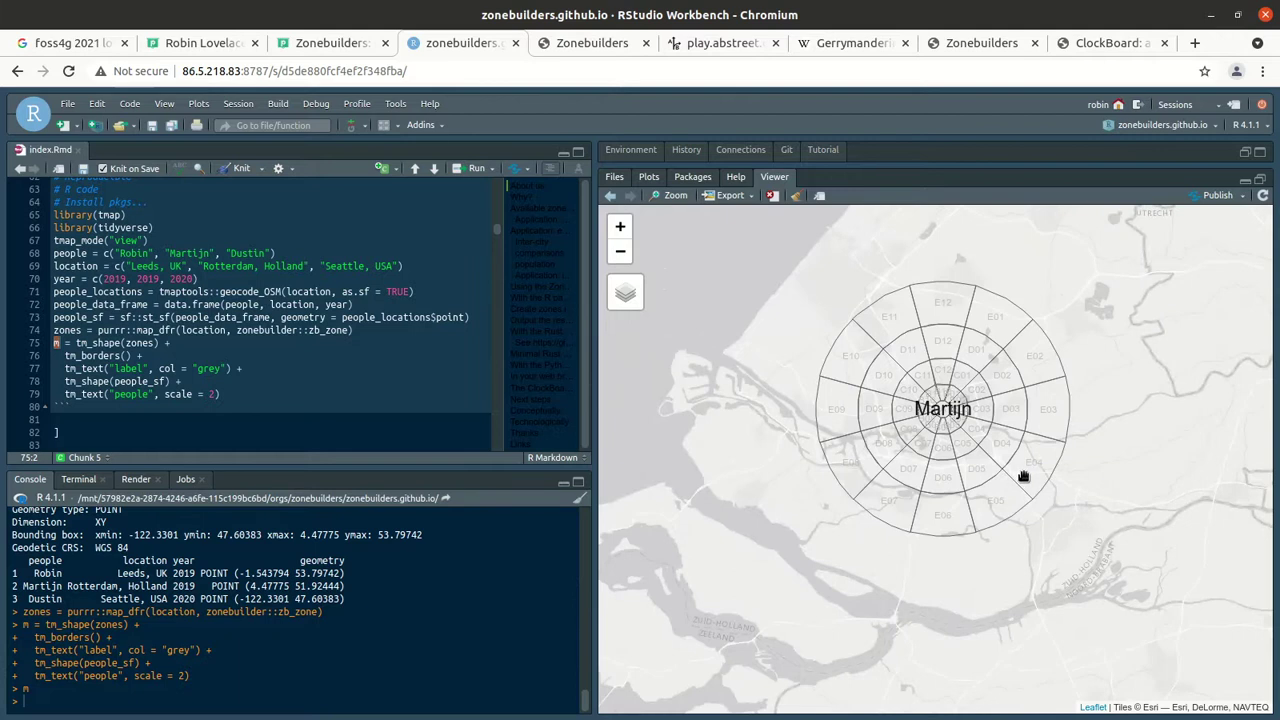
pyautogui.scroll(-1, 1023, 477)
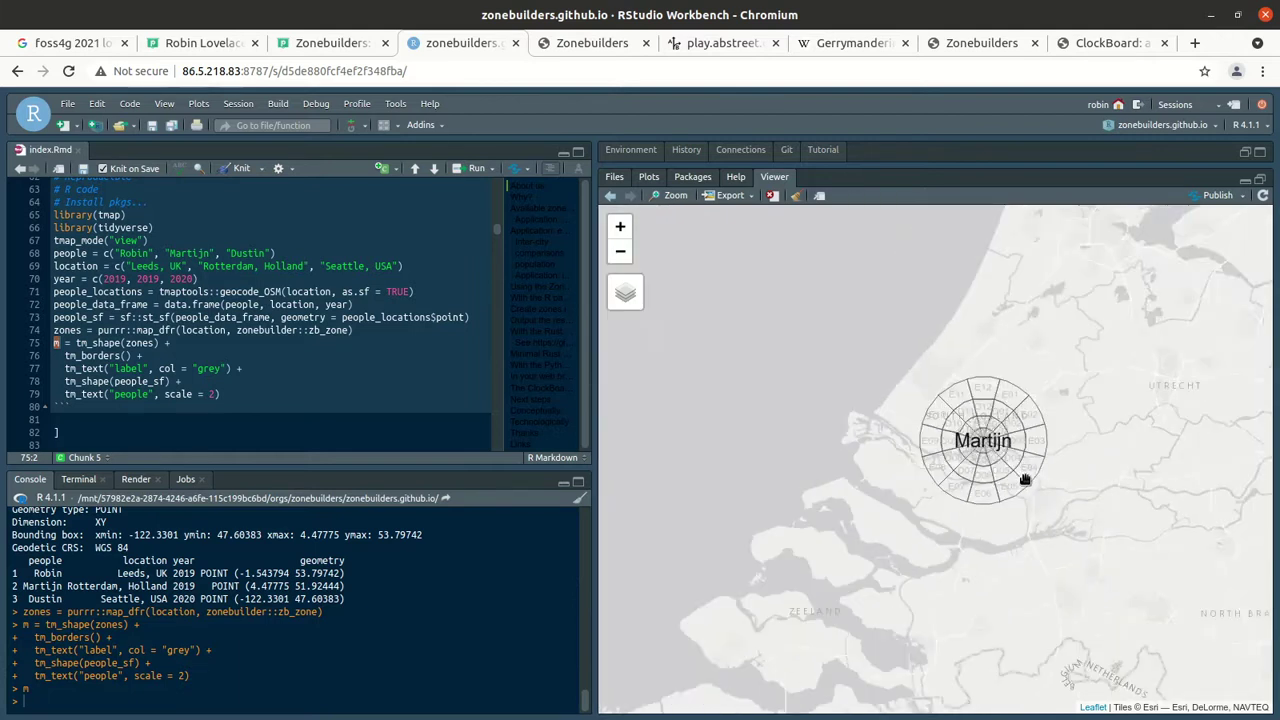
pyautogui.scroll(-1, 1025, 479)
pyautogui.scroll(-2, 1054, 492)
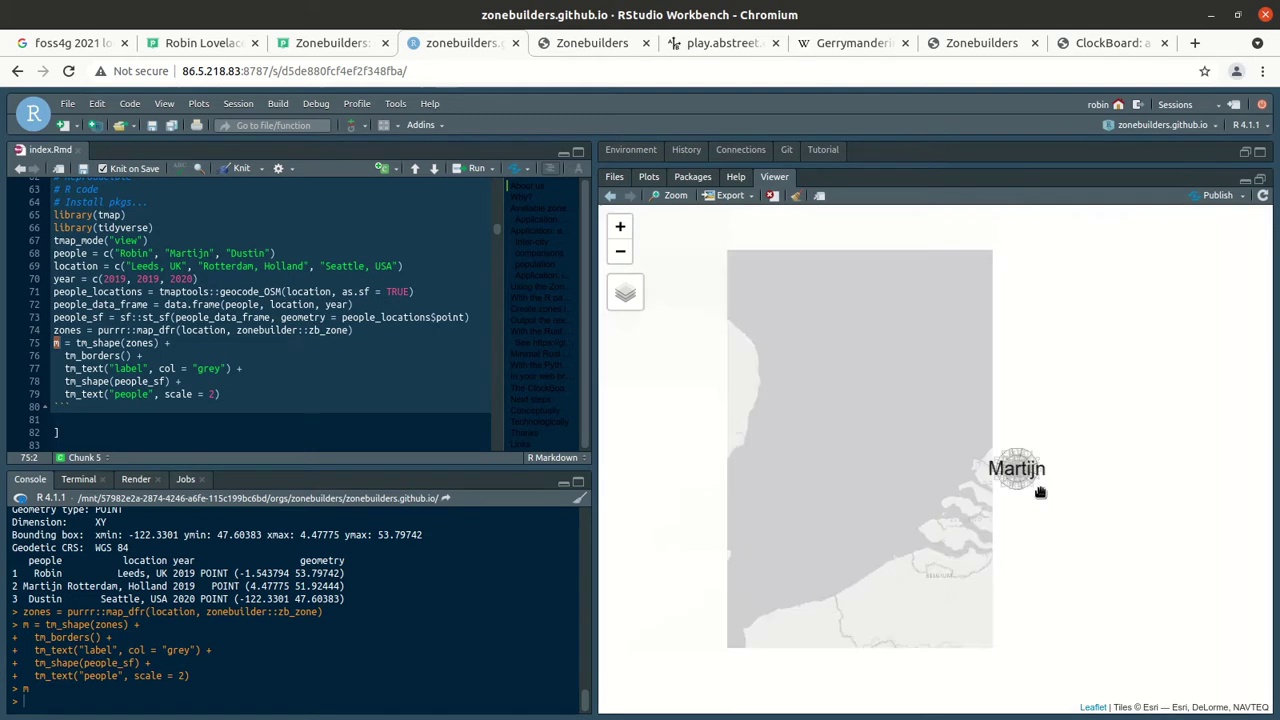
pyautogui.moveTo(846, 494); pyautogui.dragTo(894, 449)
pyautogui.scroll(-1, 822, 471)
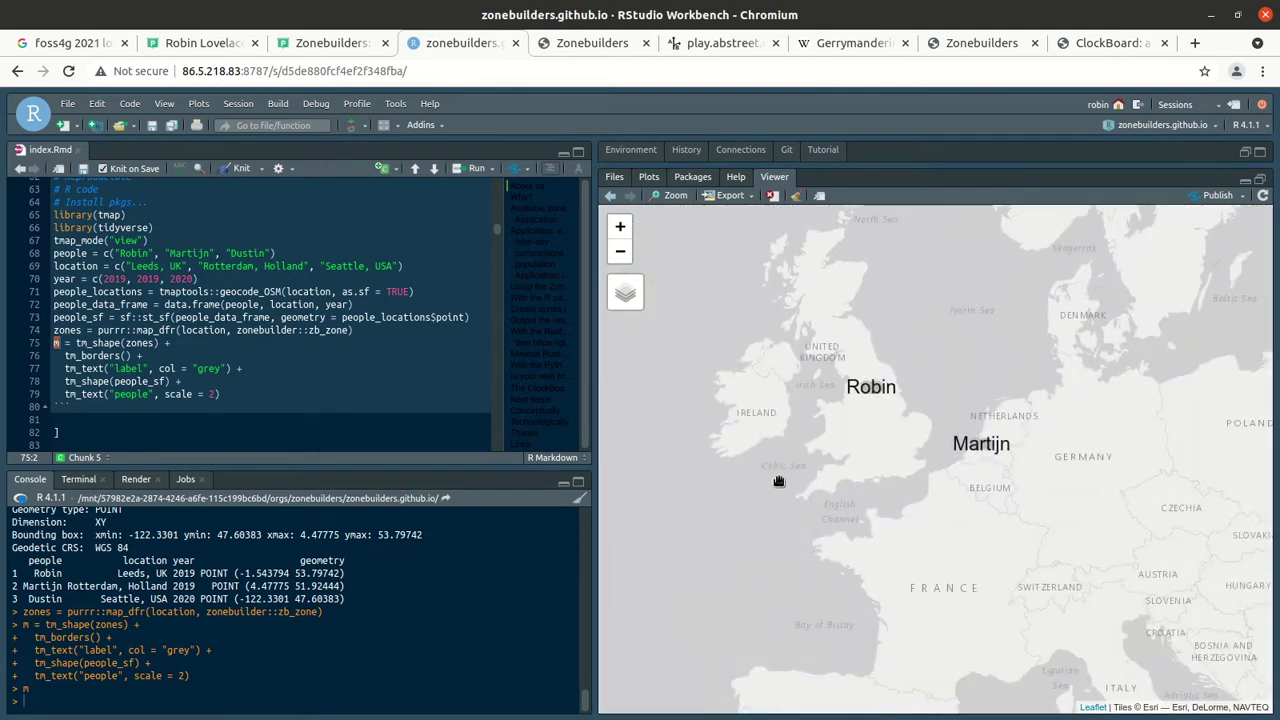
# Step: Pan across to Seattle and centre the map on Dustin's zone rings
pyautogui.moveTo(777, 486); pyautogui.dragTo(1137, 420)
pyautogui.scroll(-2, 849, 480)
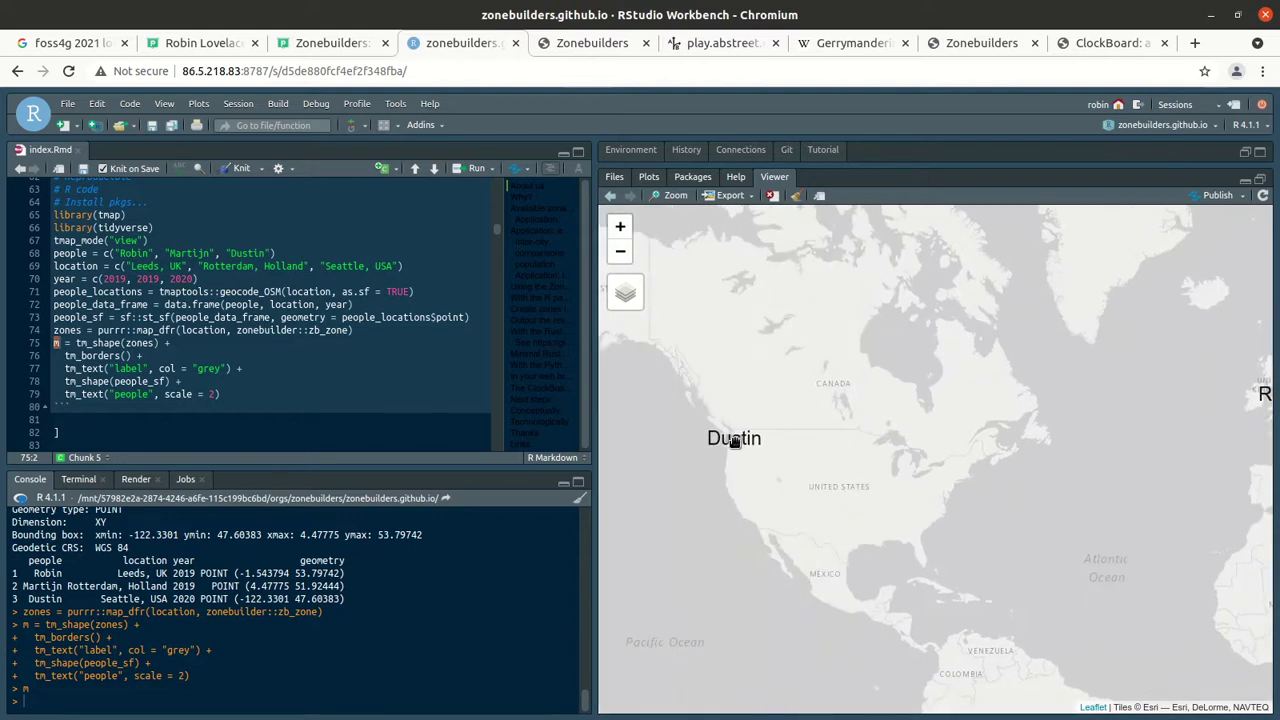
pyautogui.scroll(3, 736, 444)
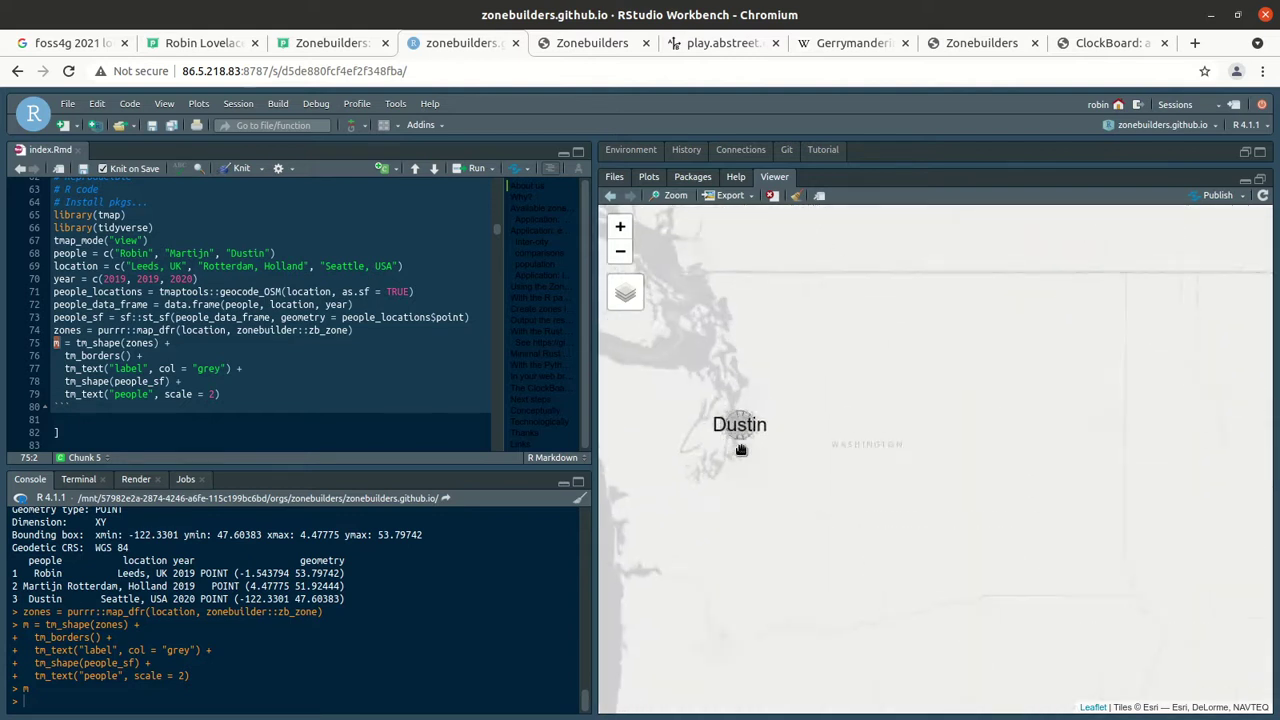
pyautogui.scroll(3, 737, 449)
pyautogui.moveTo(773, 429); pyautogui.dragTo(834, 594)
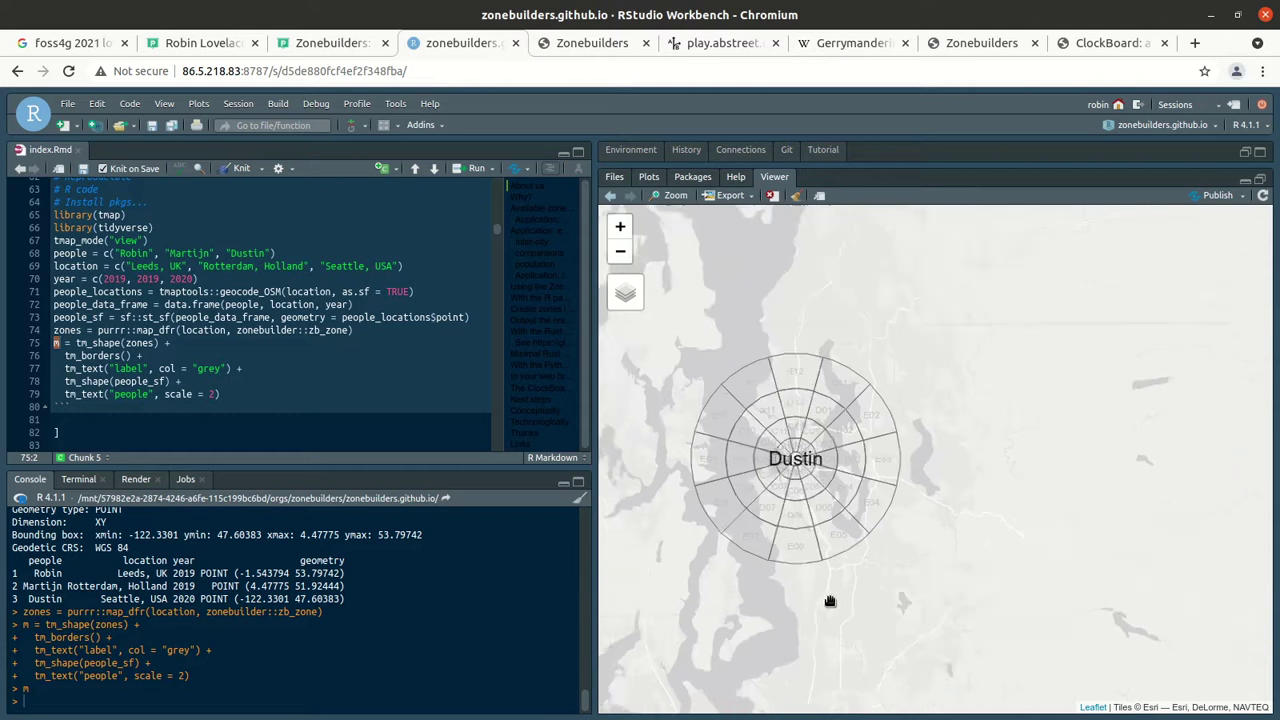
pyautogui.scroll(-1, 828, 600)
pyautogui.moveTo(828, 600); pyautogui.dragTo(851, 520)
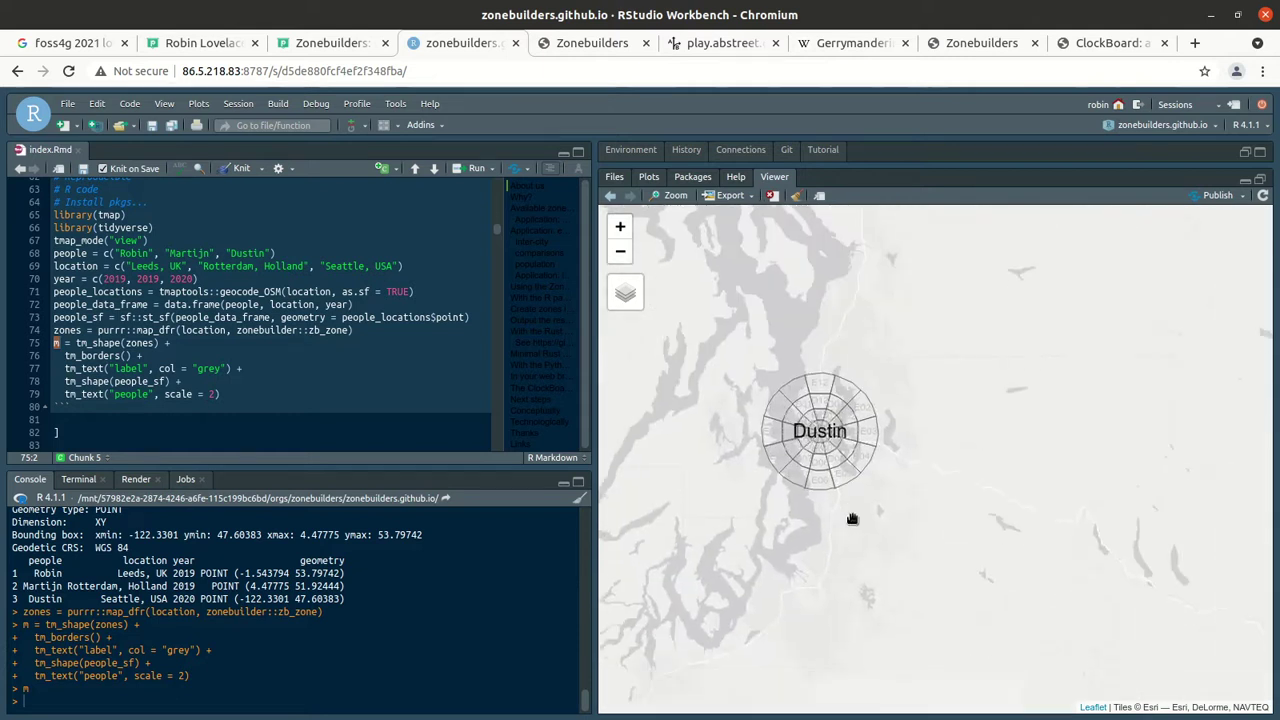
pyautogui.scroll(-2, 848, 521)
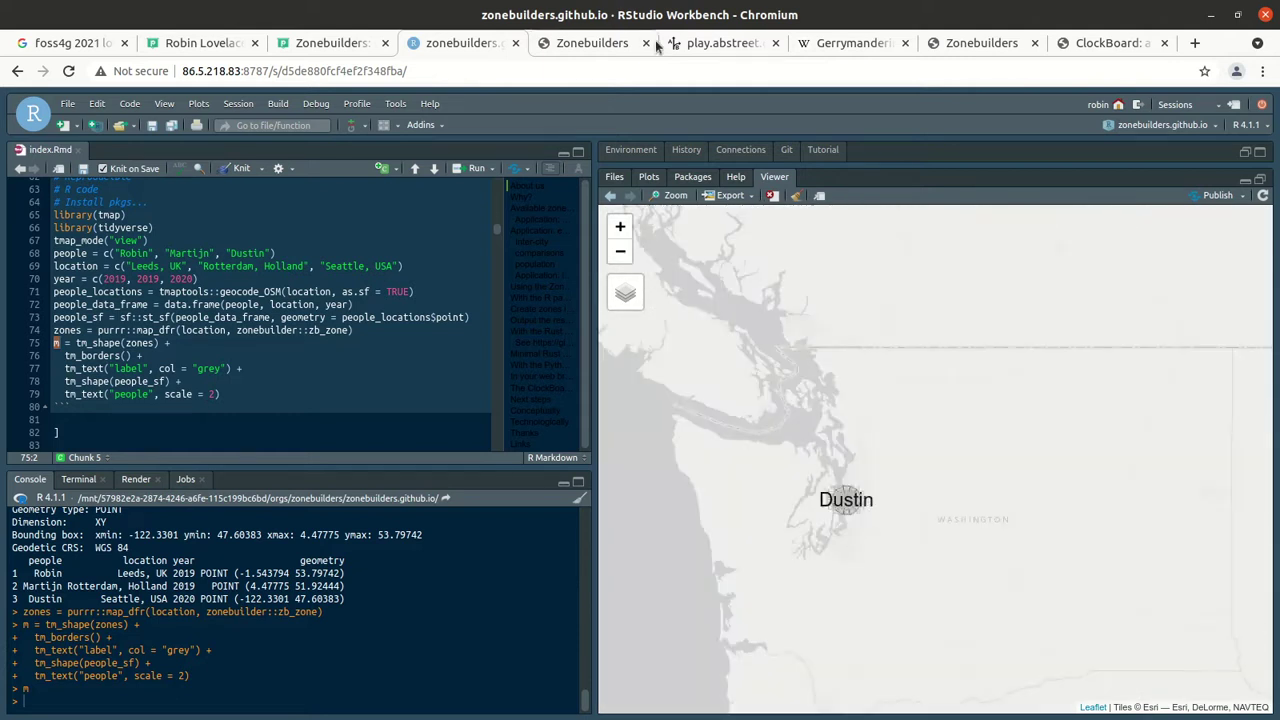
# Step: Look over the A/B Street LTN map of North Leeds, then return to the Zonebuilders slides
pyautogui.click(690, 47)
pyautogui.scroll(-6, 746, 415)
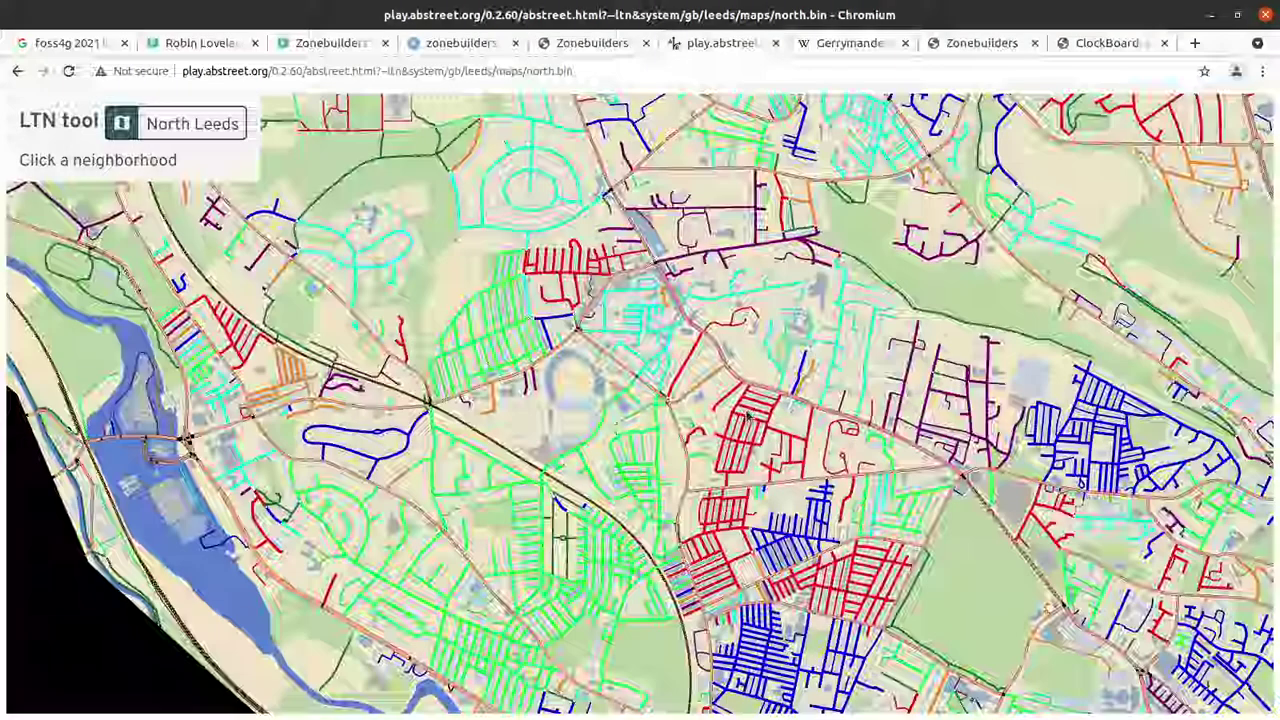
pyautogui.scroll(2, 918, 445)
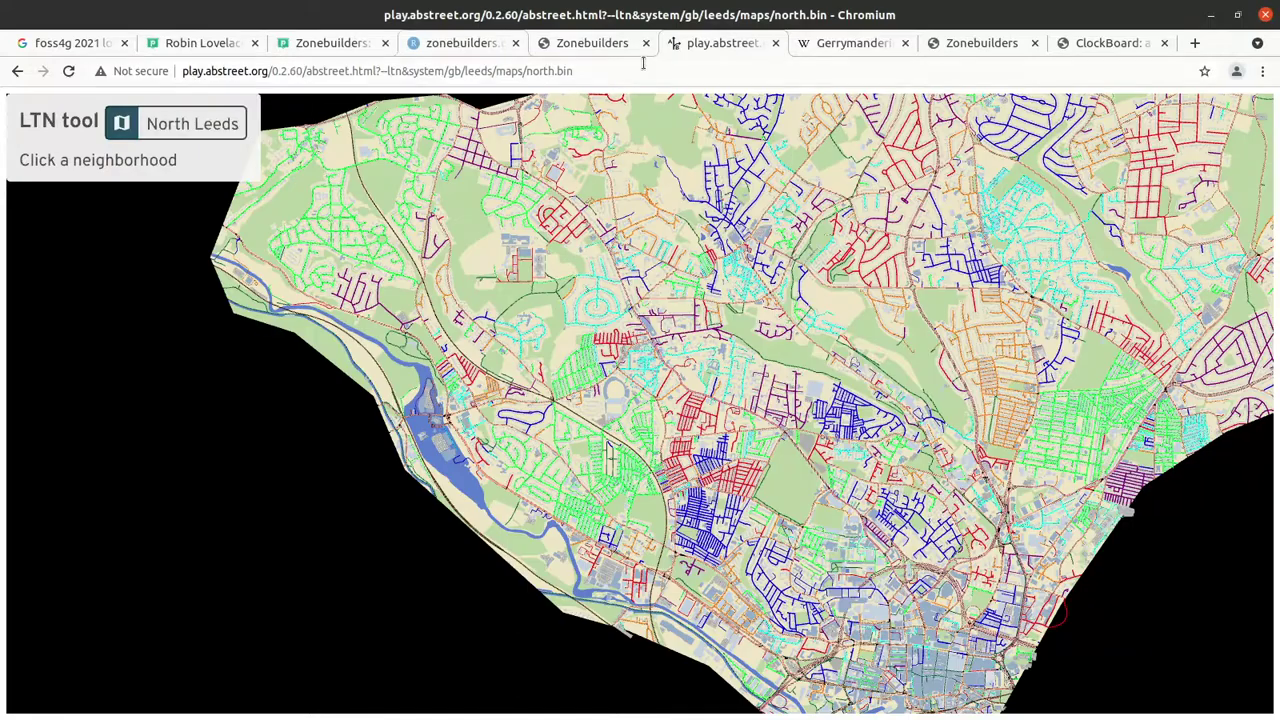
pyautogui.click(582, 48)
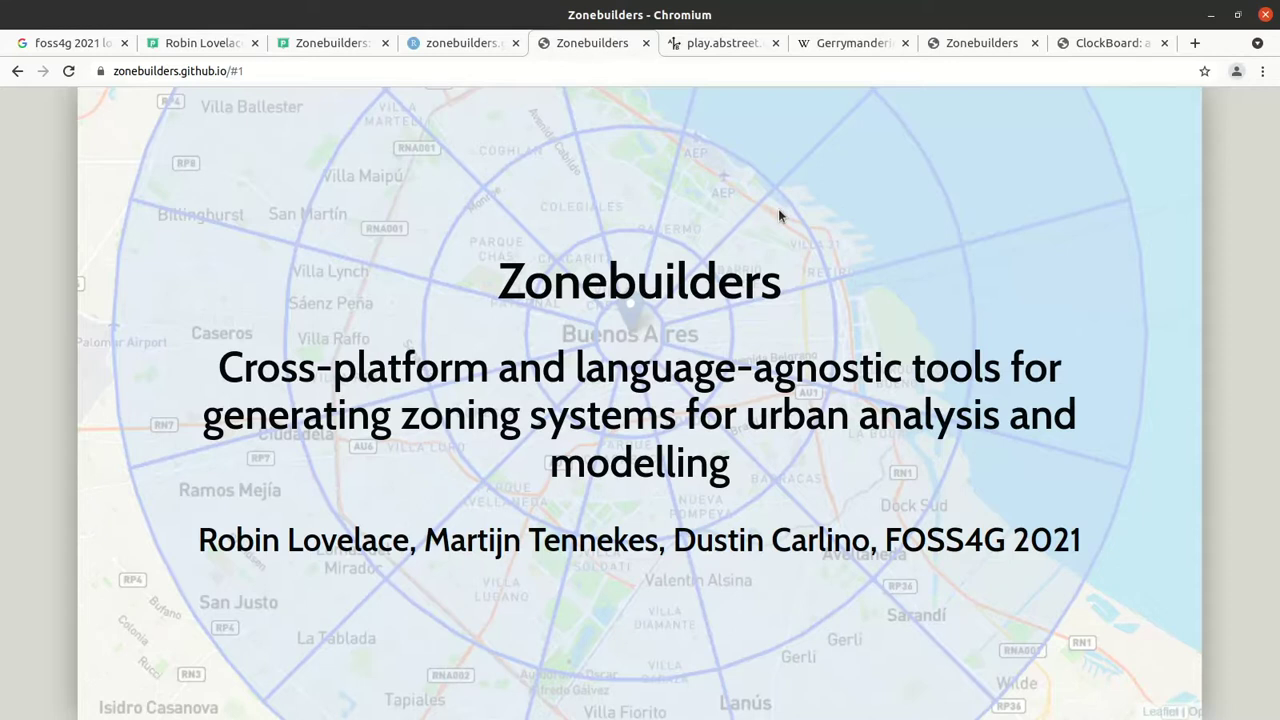
# Step: Advance to slide 3, then zoom and pan its embedded Buenos Aires zone boundaries map
pyautogui.press('Right')
pyautogui.press('Right')
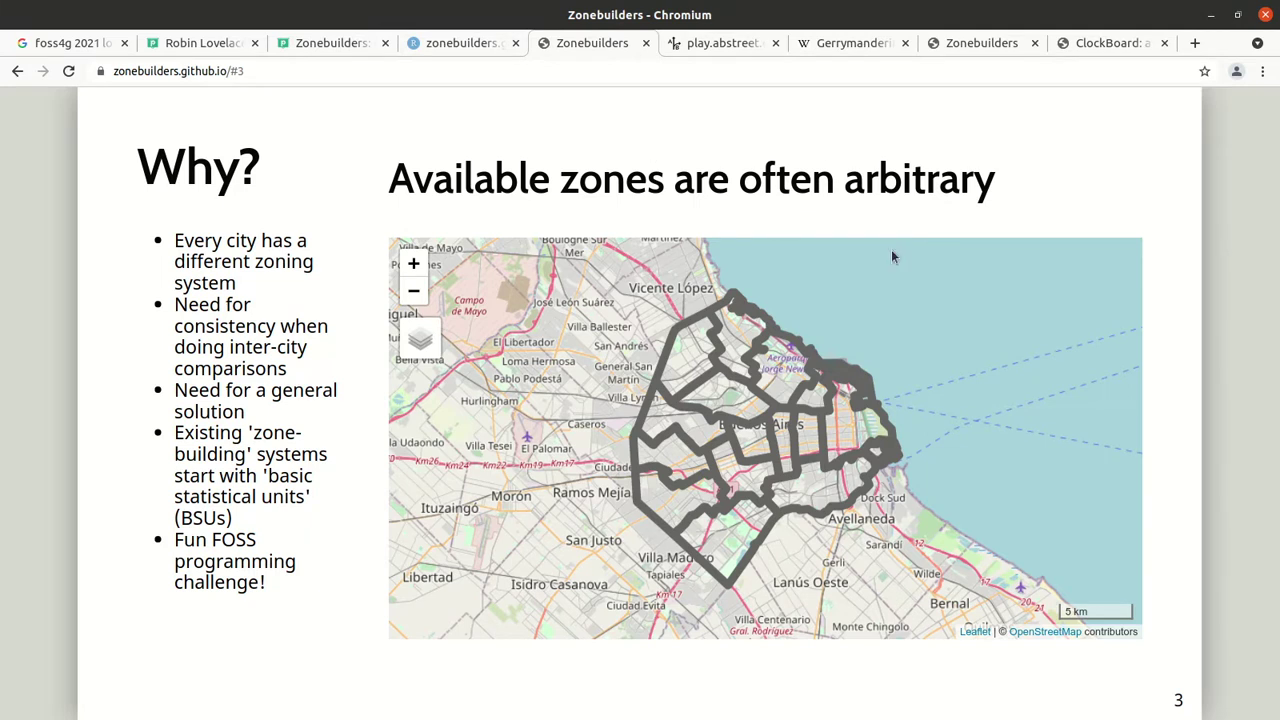
pyautogui.scroll(1, 816, 455)
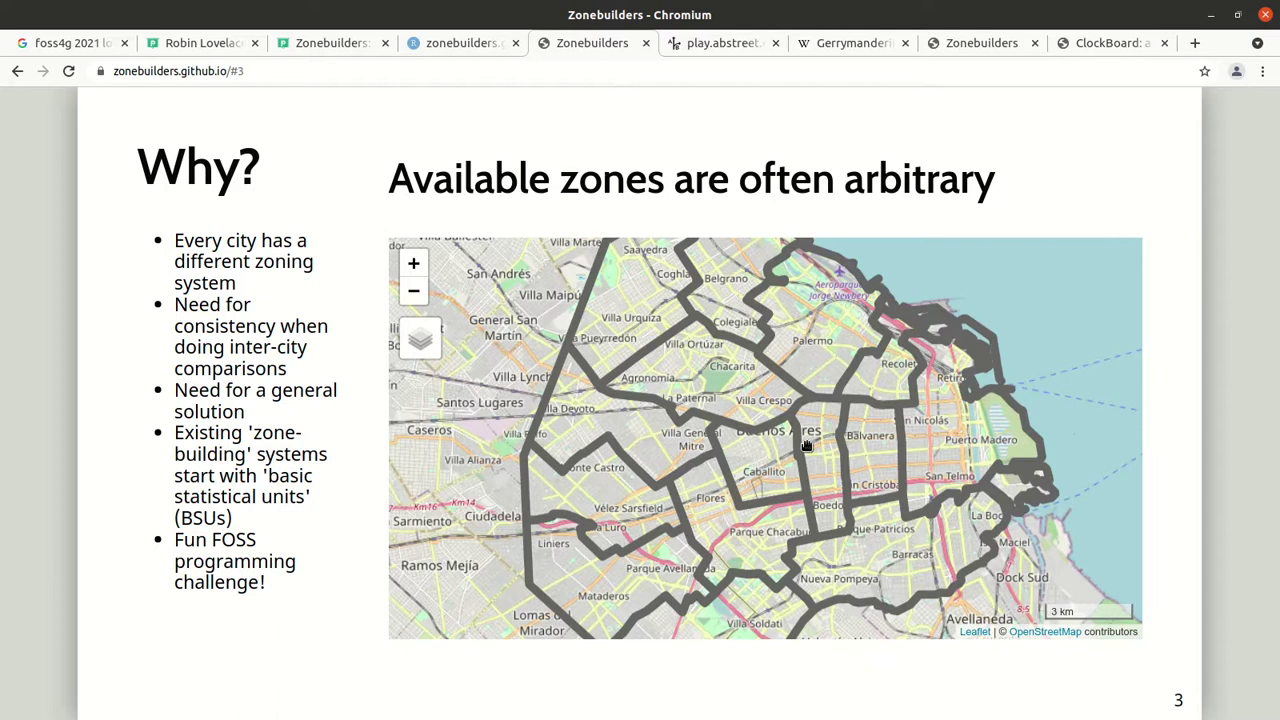
pyautogui.moveTo(815, 445); pyautogui.dragTo(753, 441)
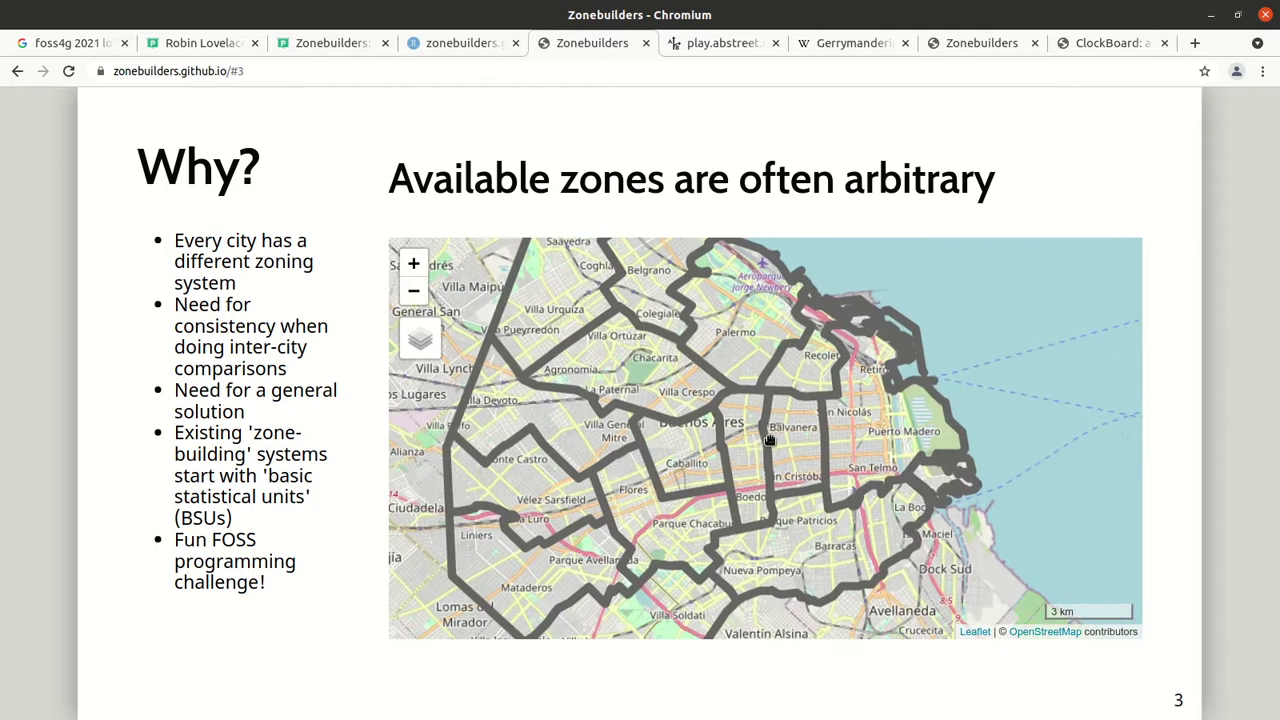
pyautogui.scroll(-2, 773, 438)
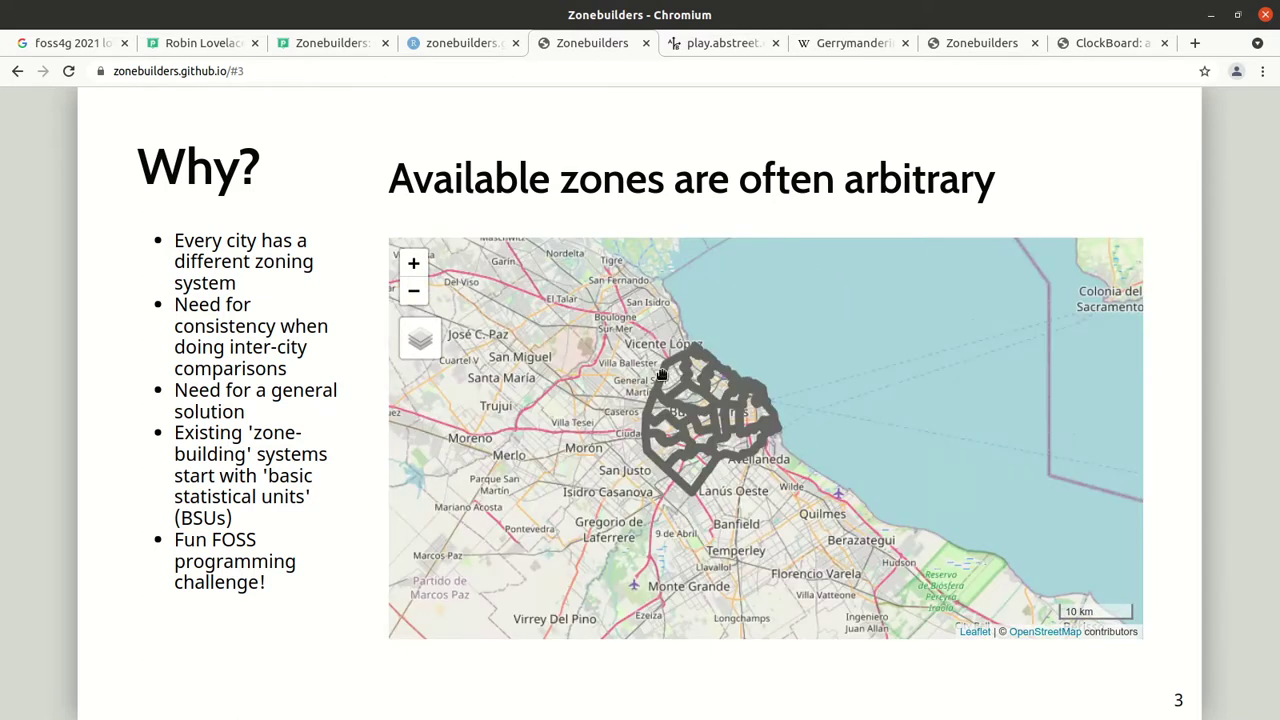
pyautogui.scroll(2, 725, 421)
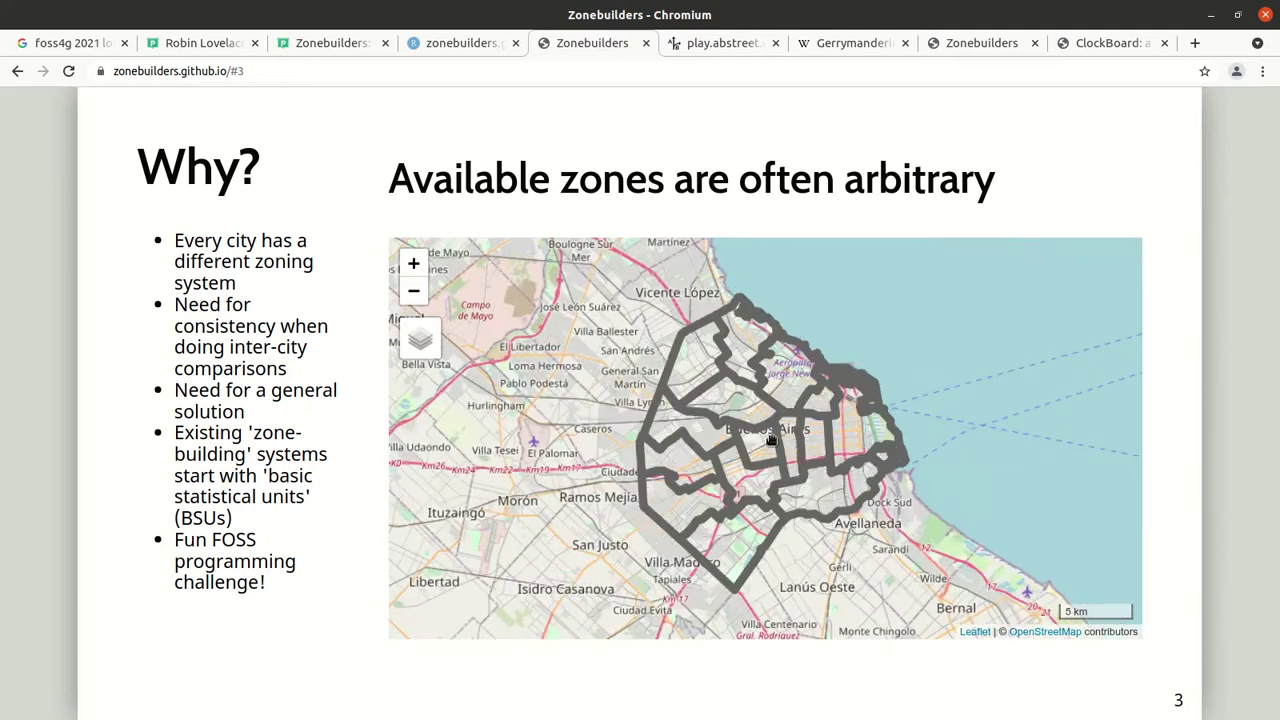
# Step: Nudge the Buenos Aires map, refocus the slides window and advance to the Leeds zone rings slide
pyautogui.moveTo(848, 460); pyautogui.dragTo(837, 458)
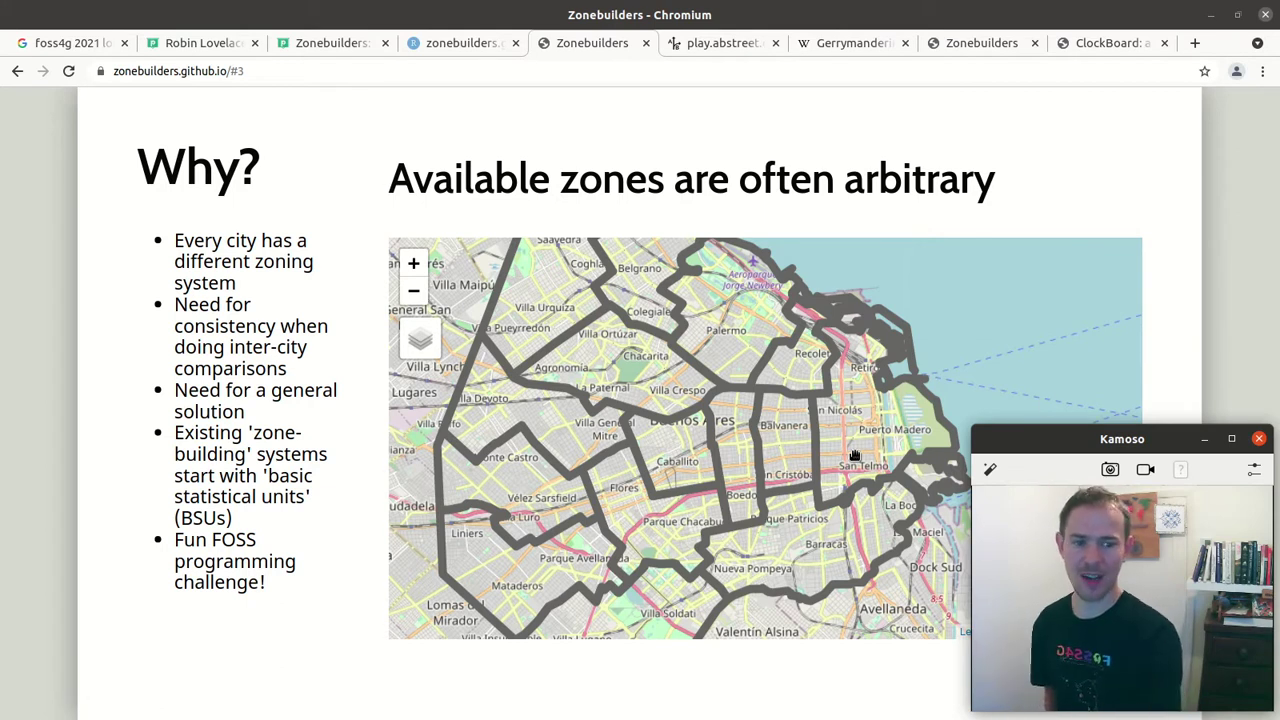
pyautogui.click(927, 117)
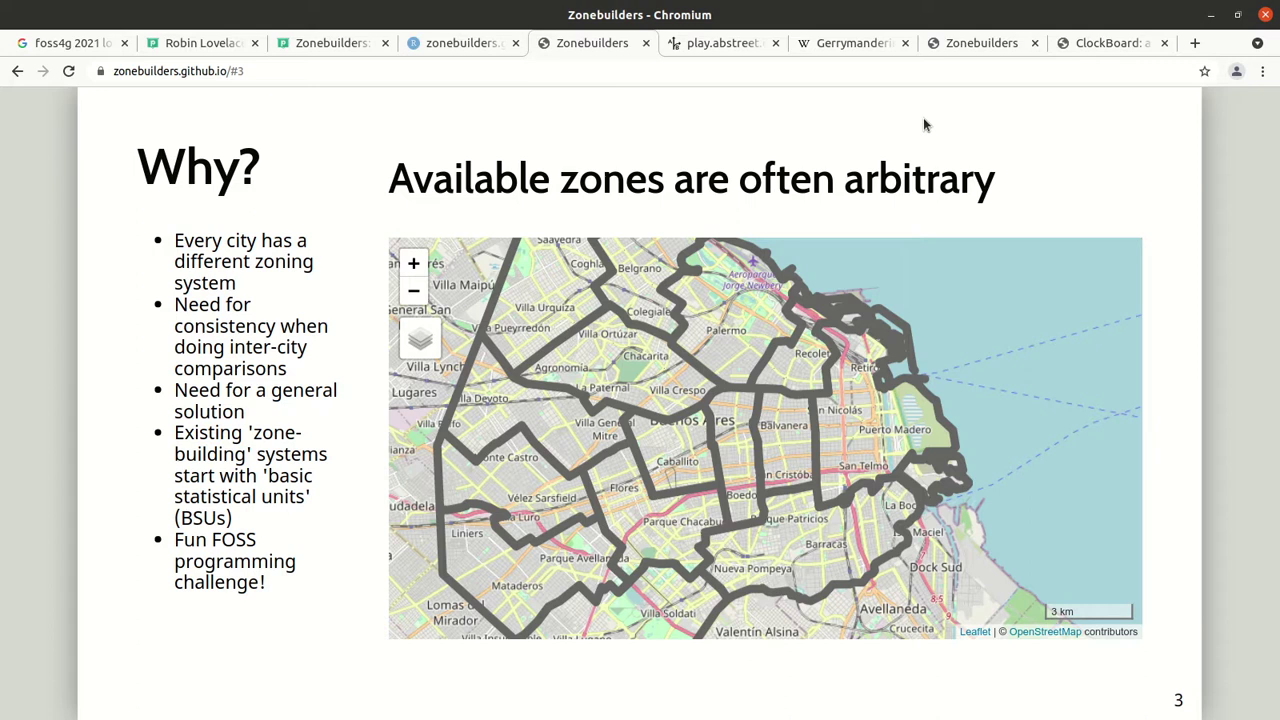
pyautogui.hotkey('alt', 'Tab')
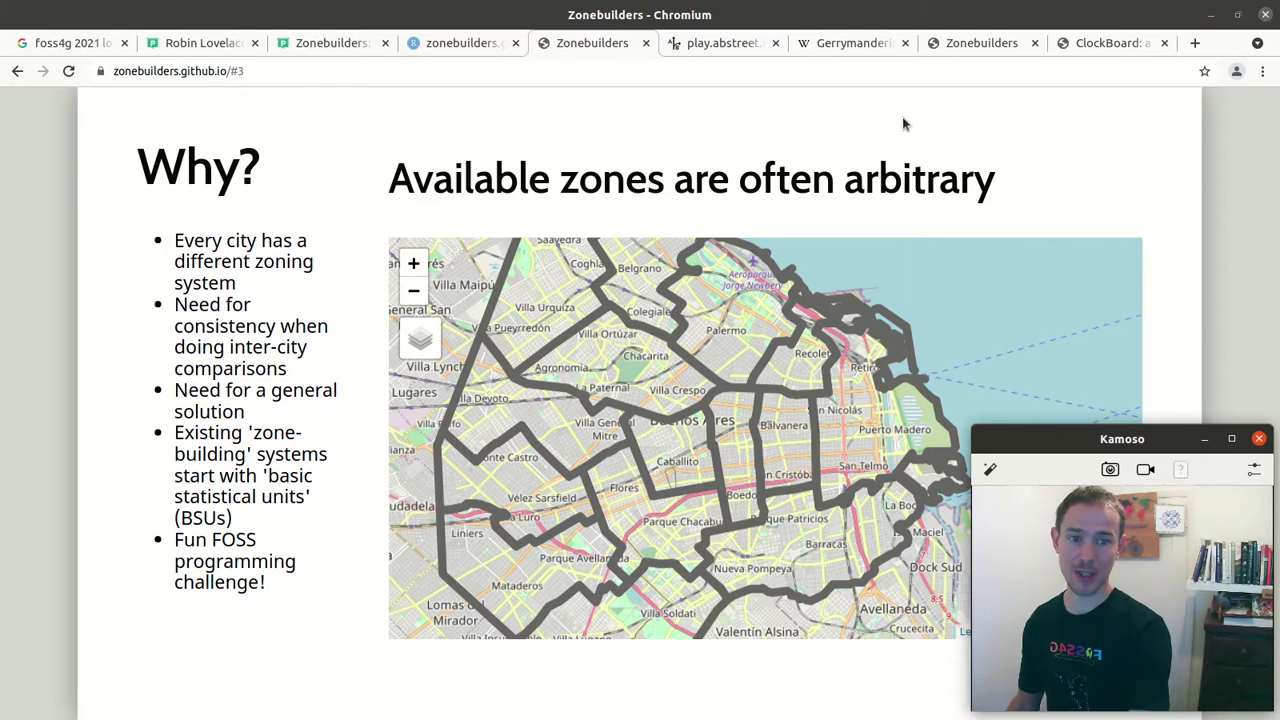
pyautogui.click(898, 122)
pyautogui.press('Right')
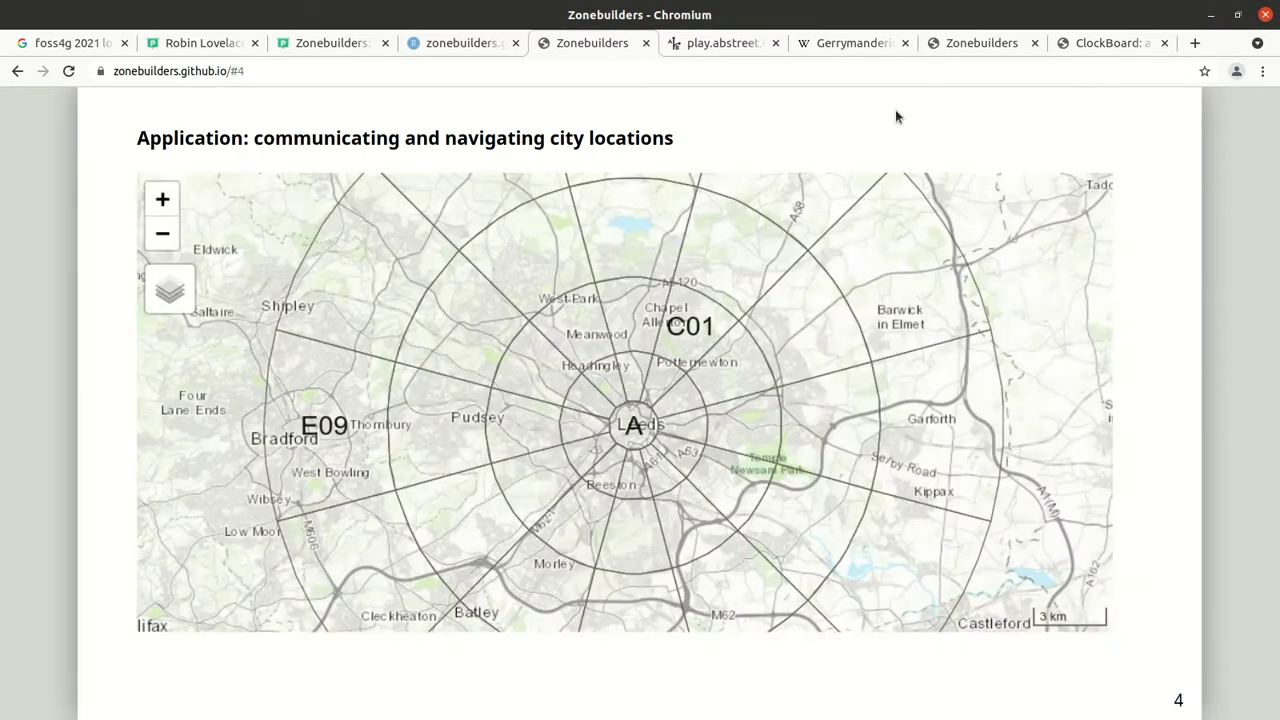
pyautogui.hotkey('alt', 'Tab')
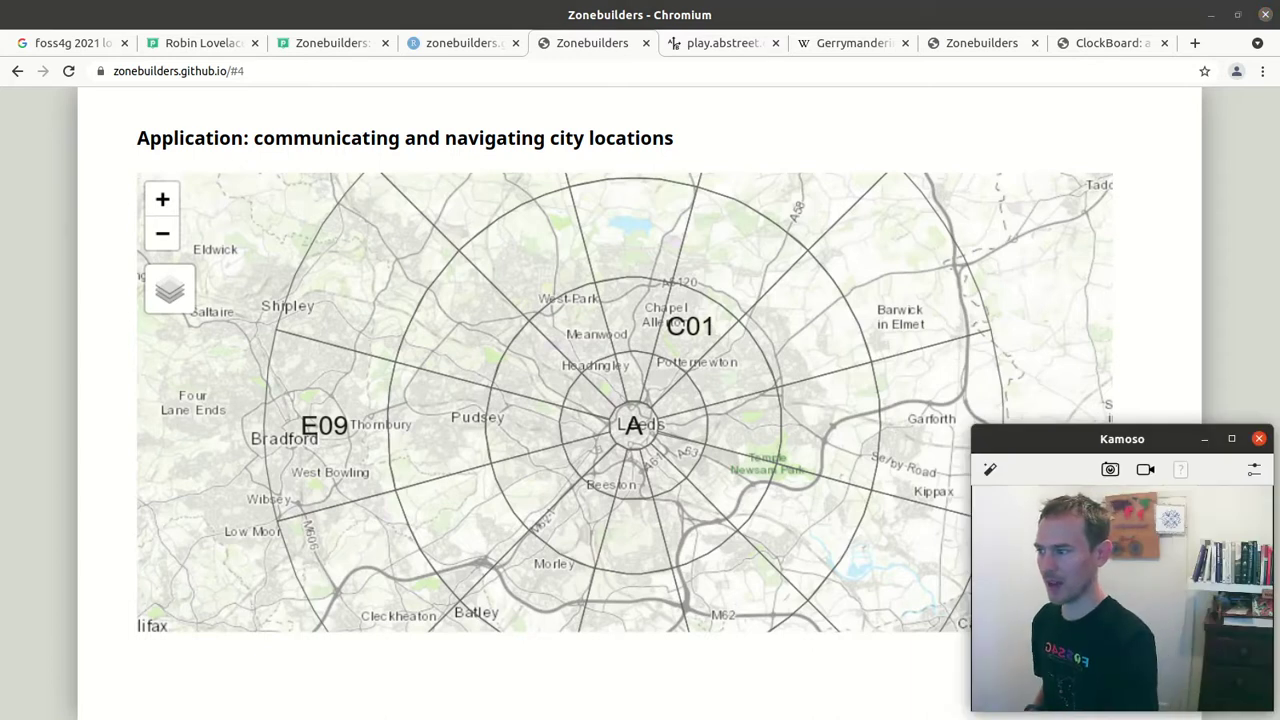
pyautogui.hotkey('alt', 'Tab')
pyautogui.press('Left')
pyautogui.press('Right')
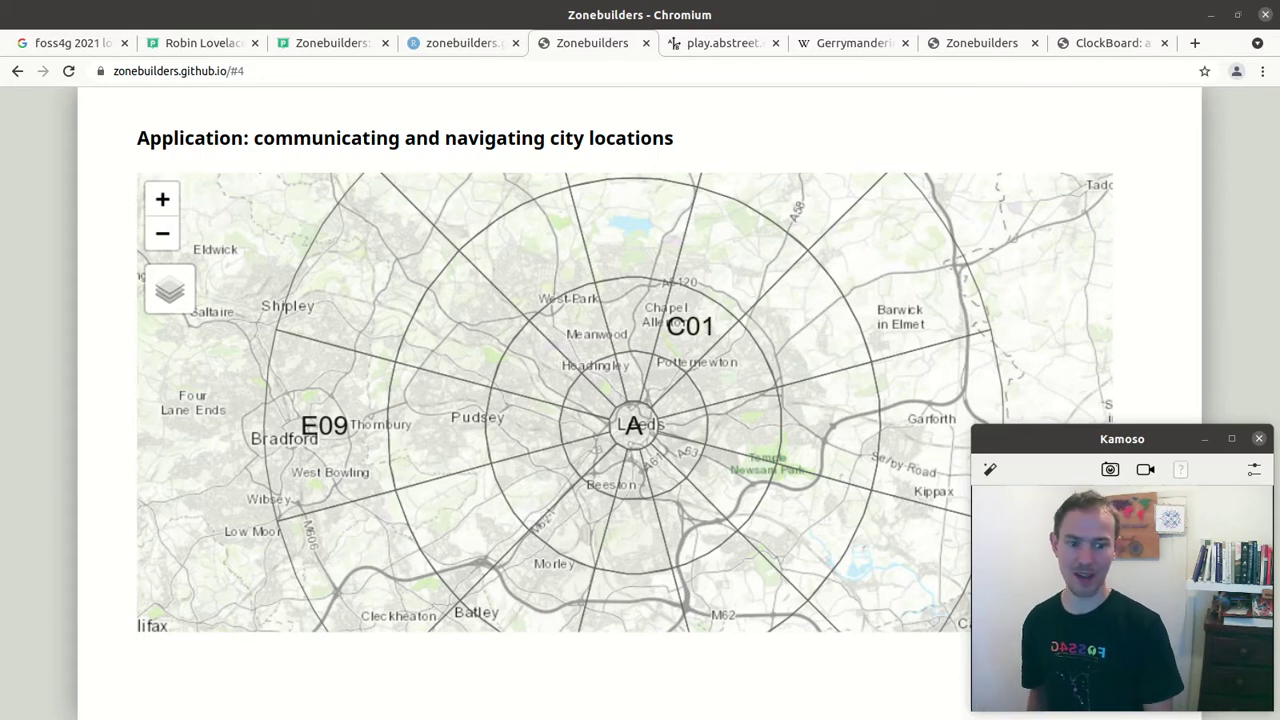
# Step: Advance to slide 5, 'Application: exploring city scale data', with its four London PM10 maps
pyautogui.press('Right')
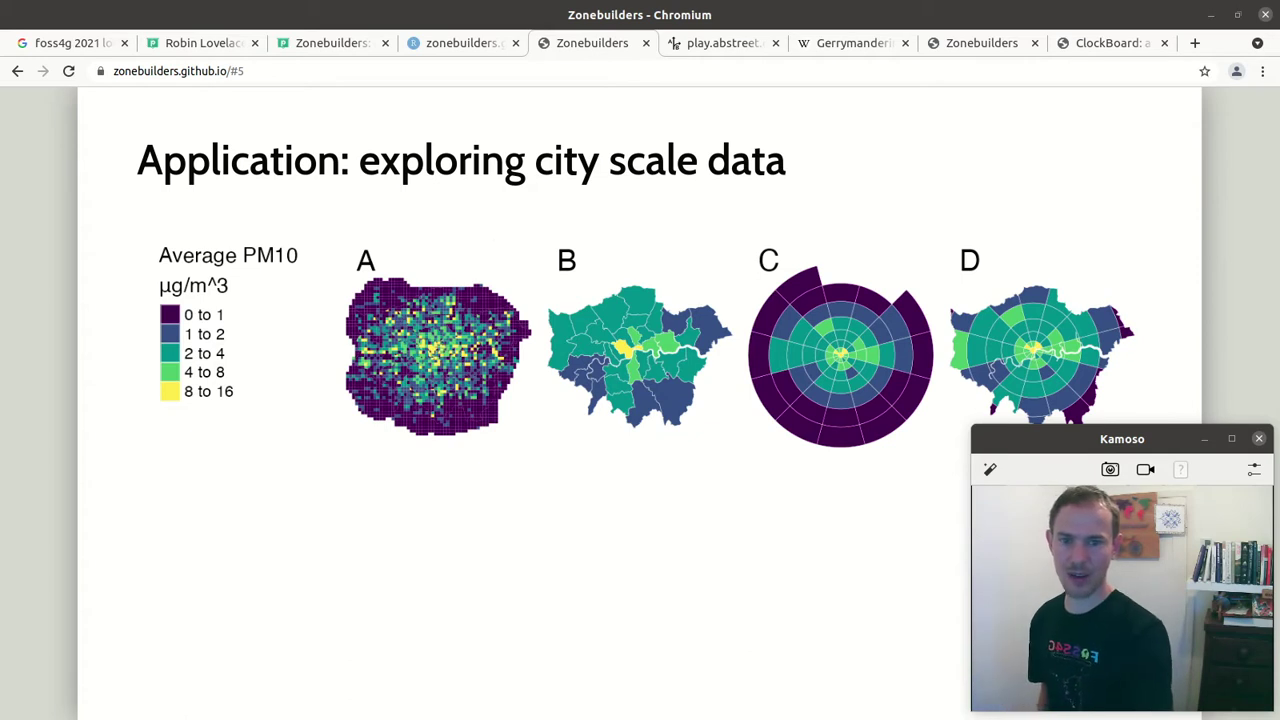
# Step: Bring the slides forward and advance to slide 6 with the six city ring-zone plots
pyautogui.click(812, 196)
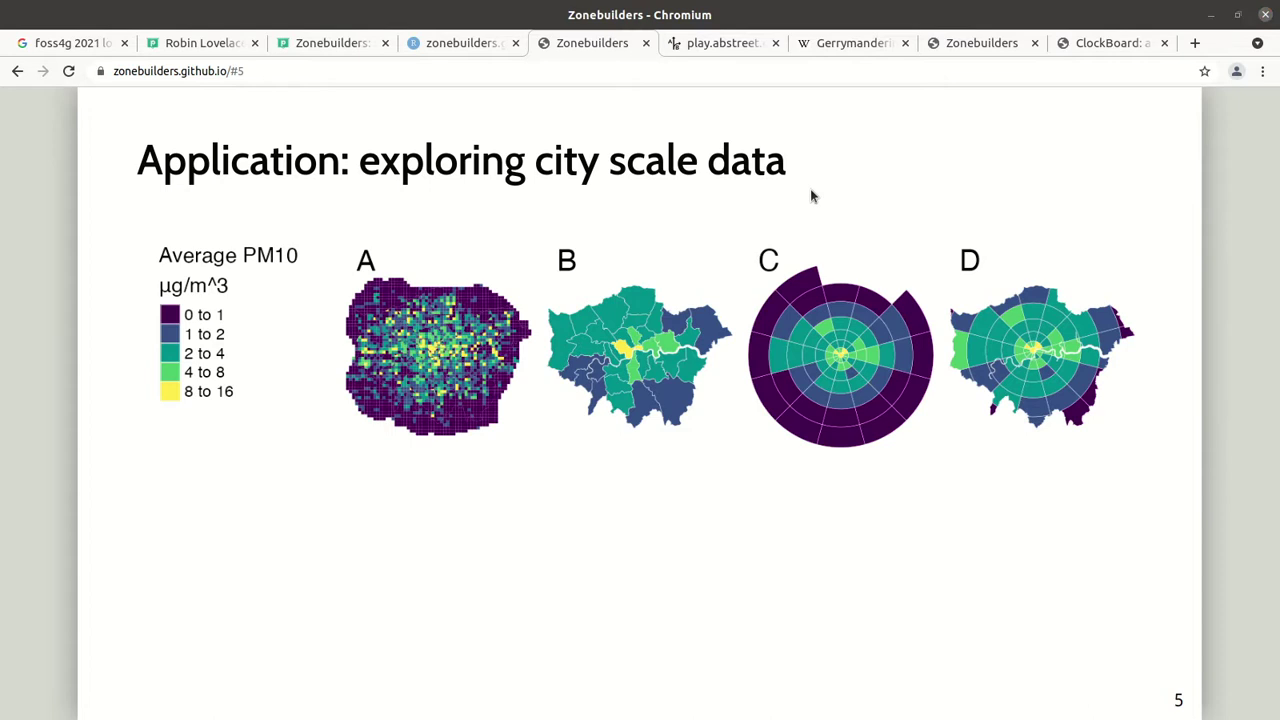
pyautogui.hotkey('alt', 'Tab')
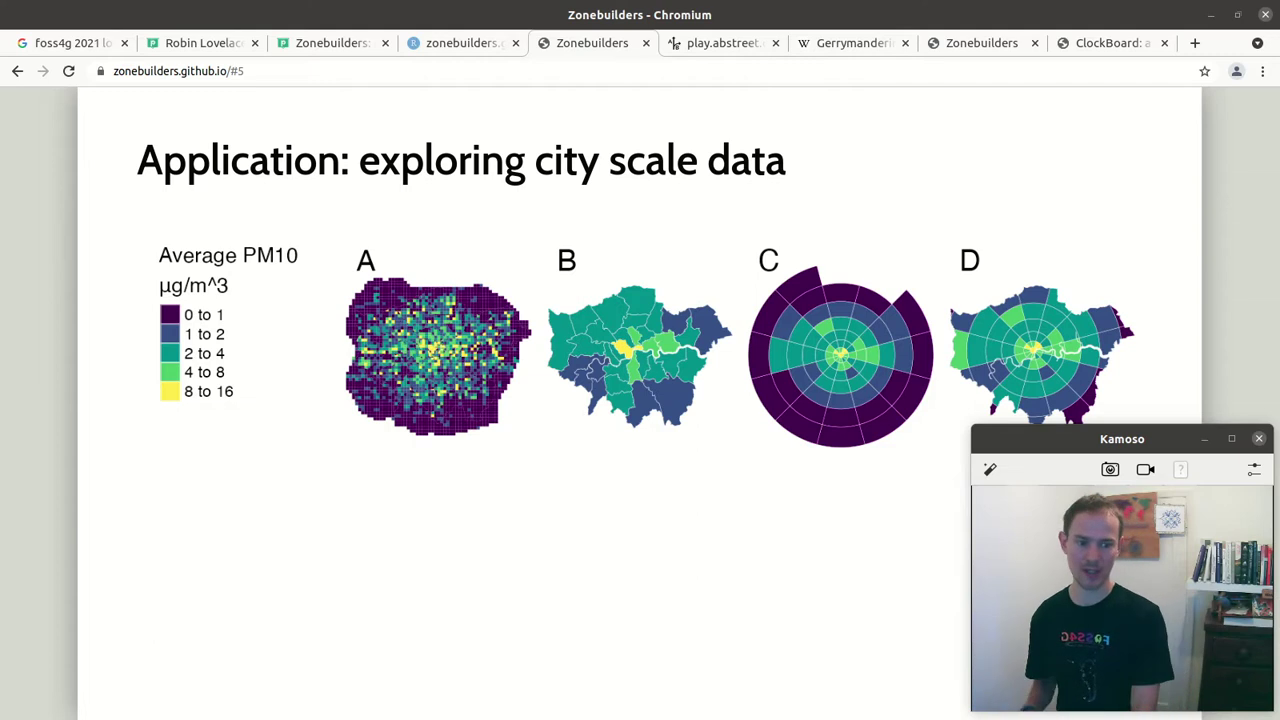
pyautogui.press('Right')
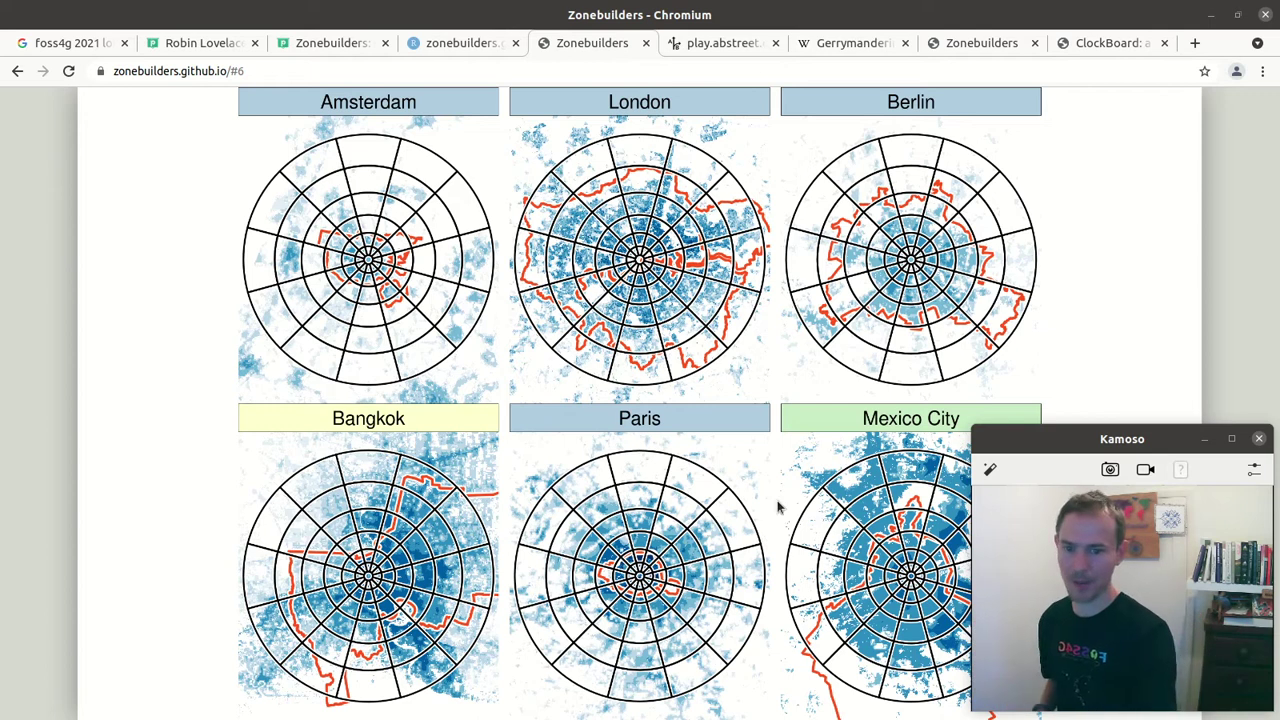
# Step: Advance the deck from slide 6 to slide 8, the eight UK cities' cyclist casualty ring maps
pyautogui.click(700, 347)
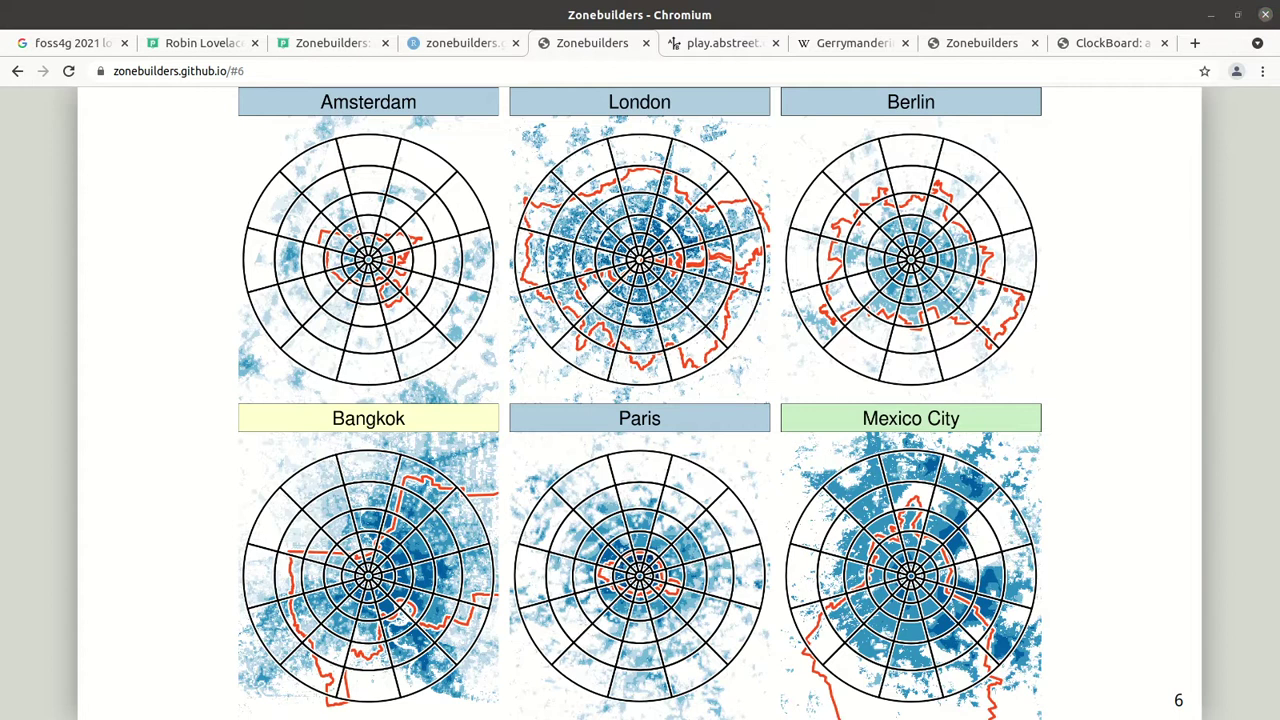
pyautogui.hotkey('alt', 'Tab')
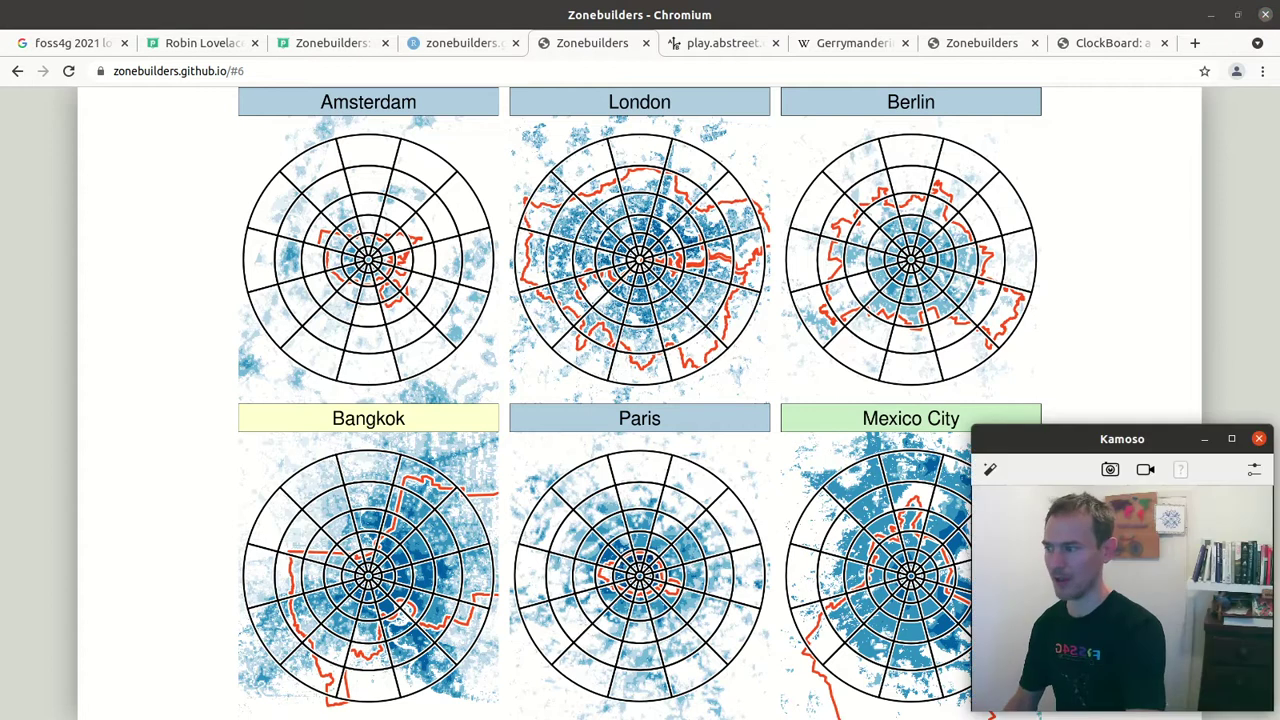
pyautogui.press('Right')
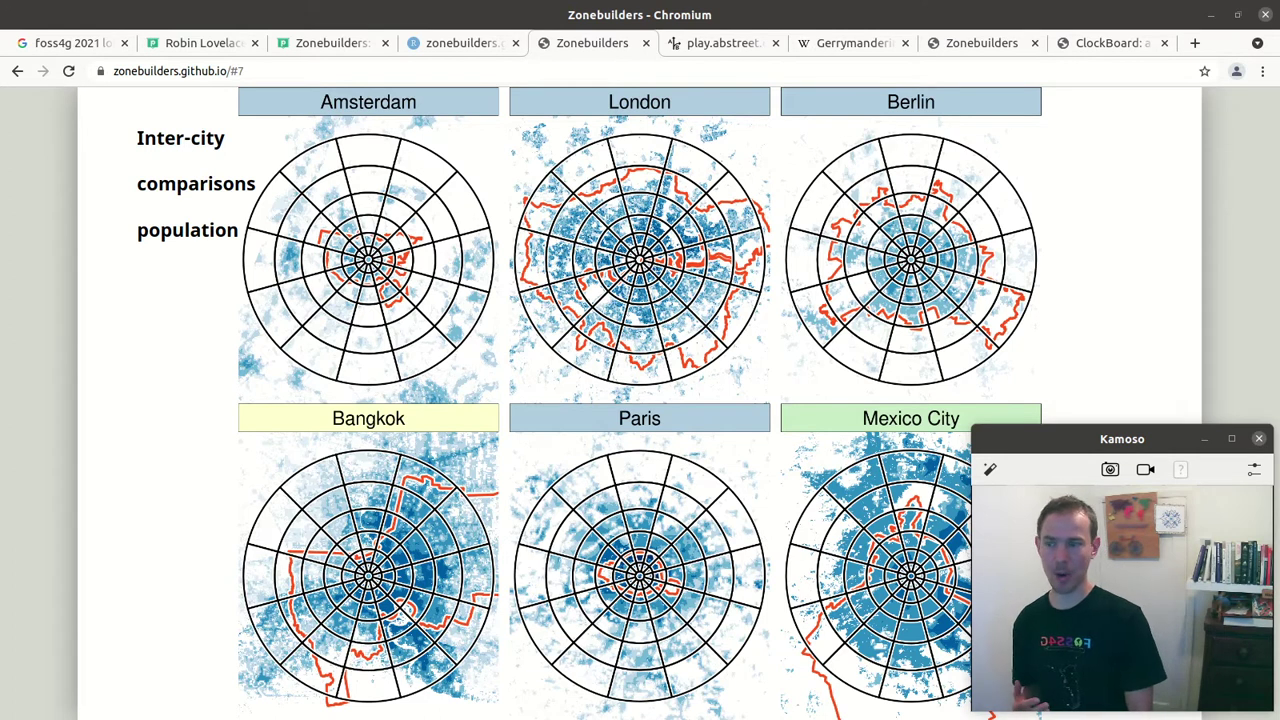
pyautogui.press('Right')
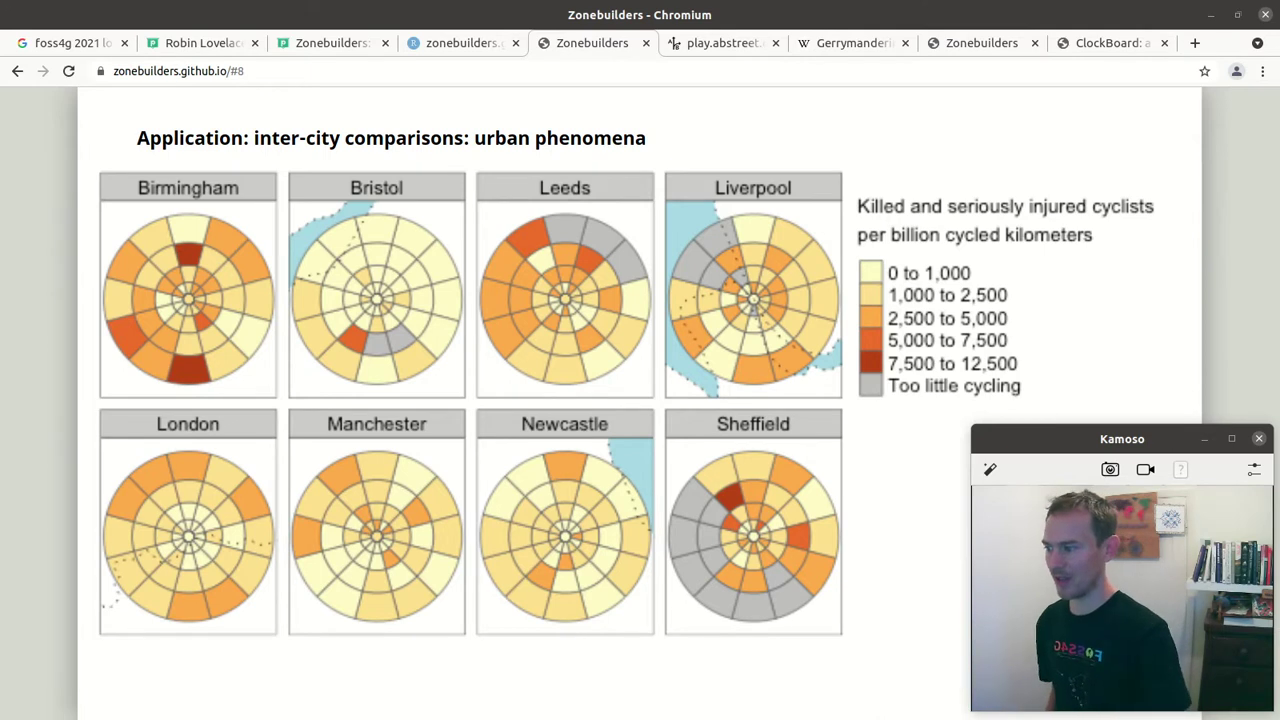
# Step: Go to slide 9 and highlight the library(zonebuilder) line and the Buenos Aires zb_zone call
pyautogui.press('Right')
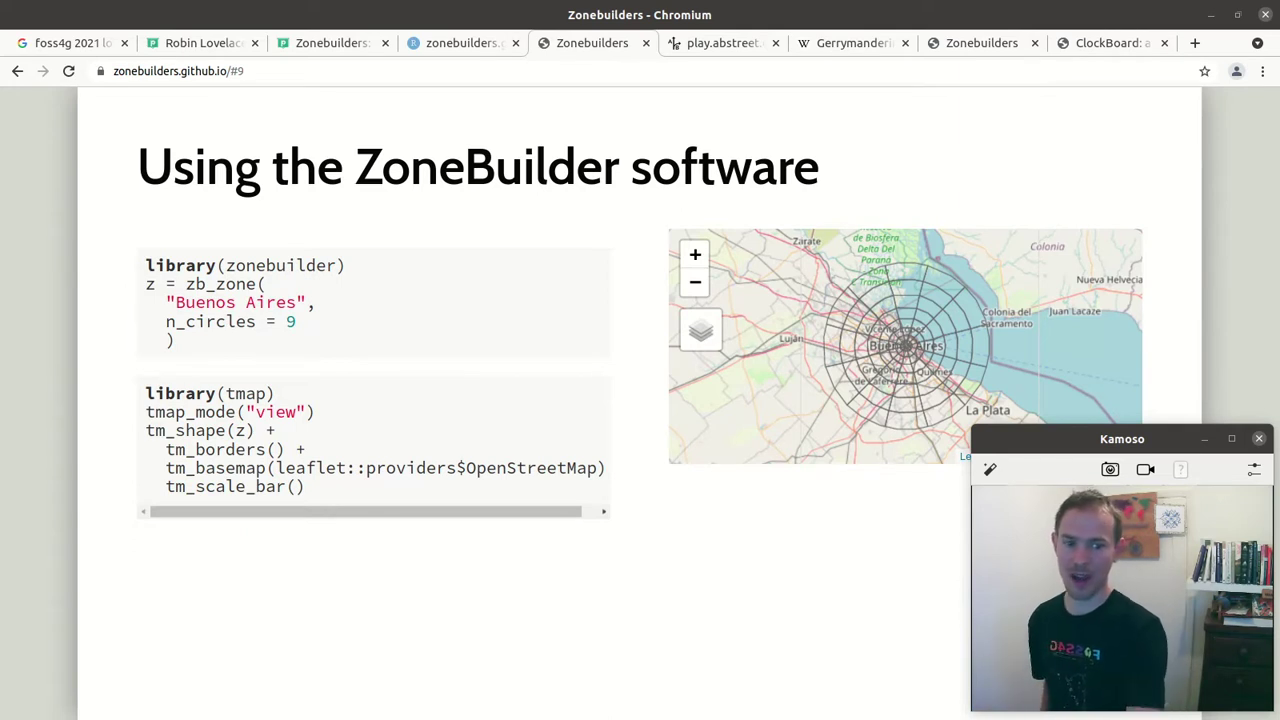
pyautogui.tripleClick(228, 268)
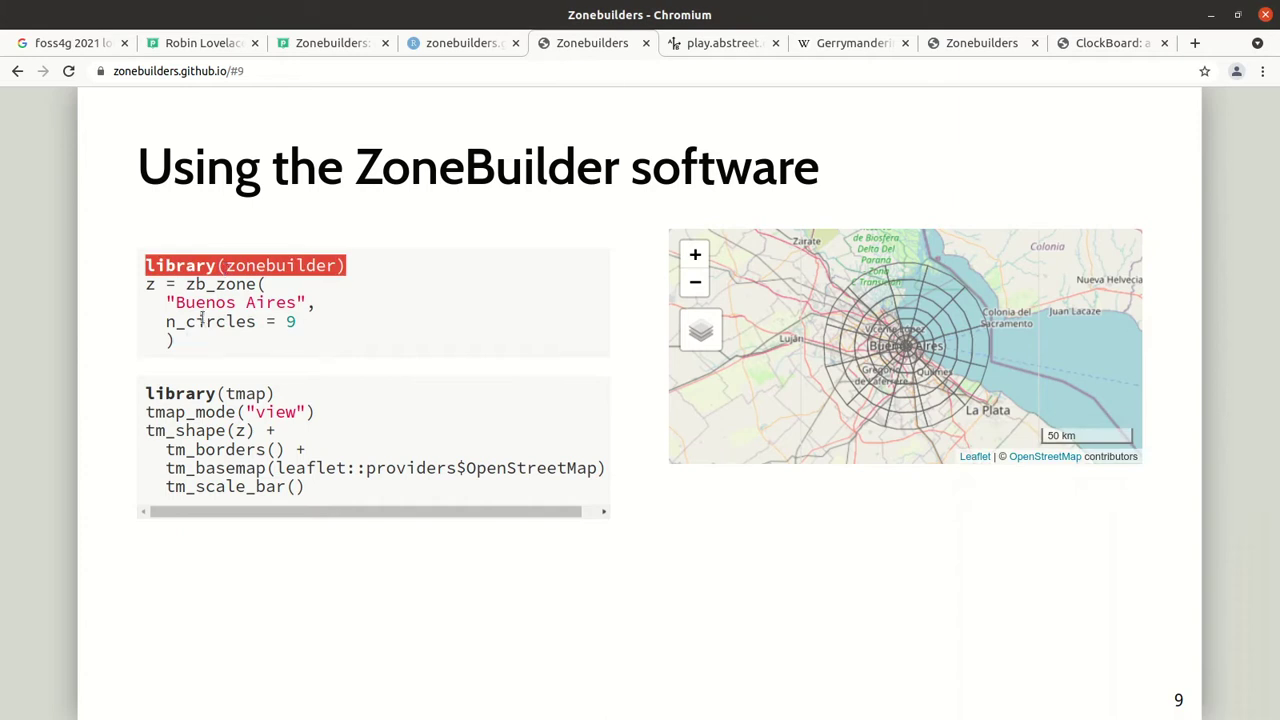
pyautogui.click(190, 285)
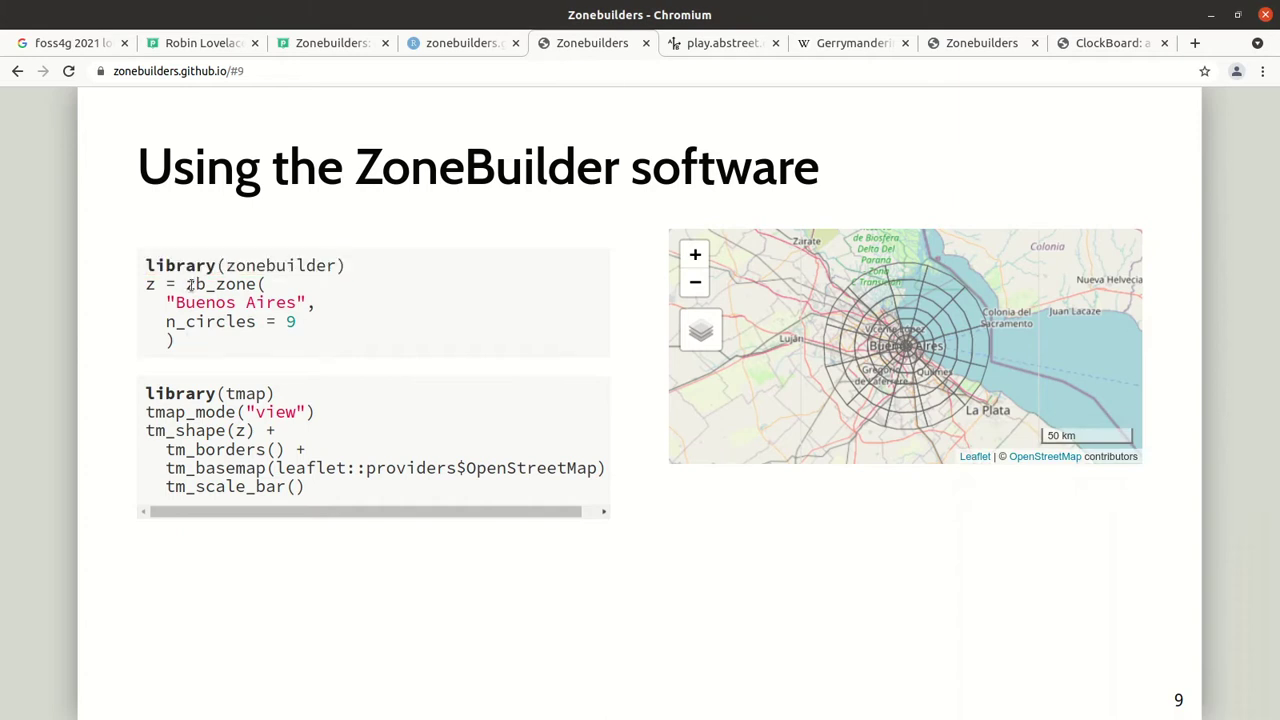
pyautogui.moveTo(190, 285); pyautogui.dragTo(239, 335)
pyautogui.click(243, 340)
# Step: Zoom and pan the Leaflet map to recentre the zone rings over central Buenos Aires
pyautogui.scroll(3, 915, 350)
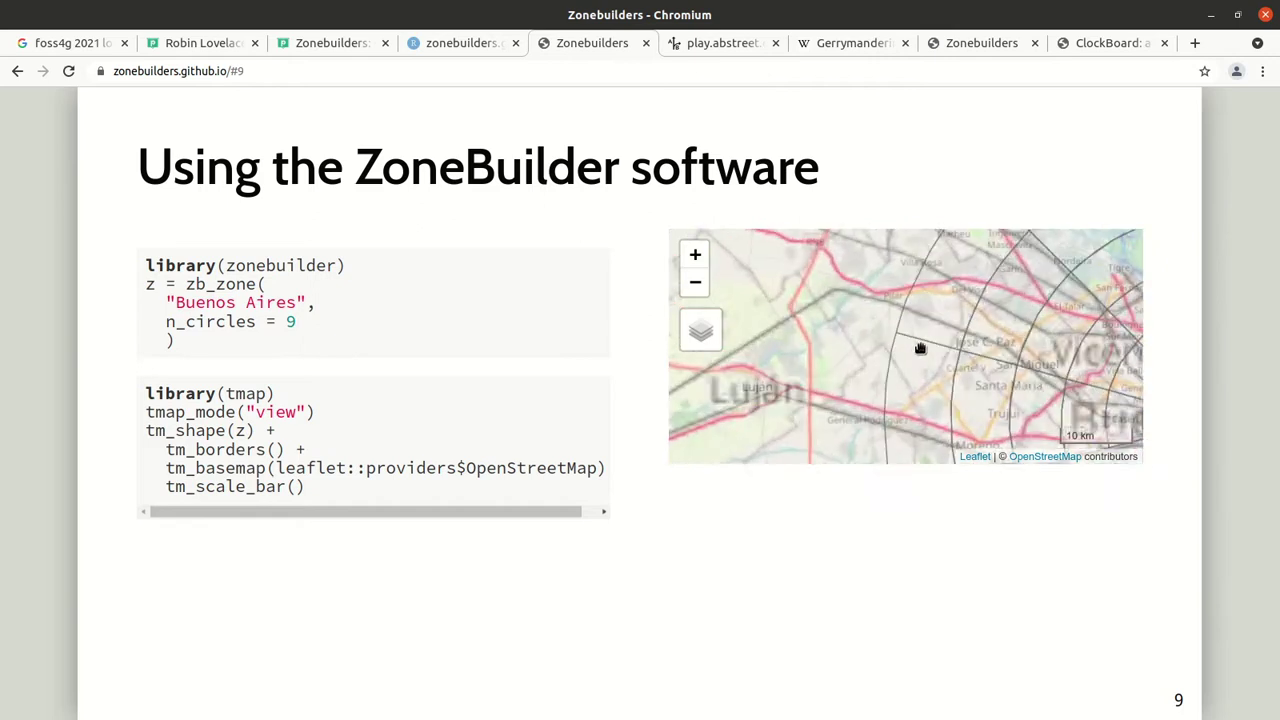
pyautogui.moveTo(1034, 380); pyautogui.dragTo(800, 322)
pyautogui.scroll(1, 970, 365)
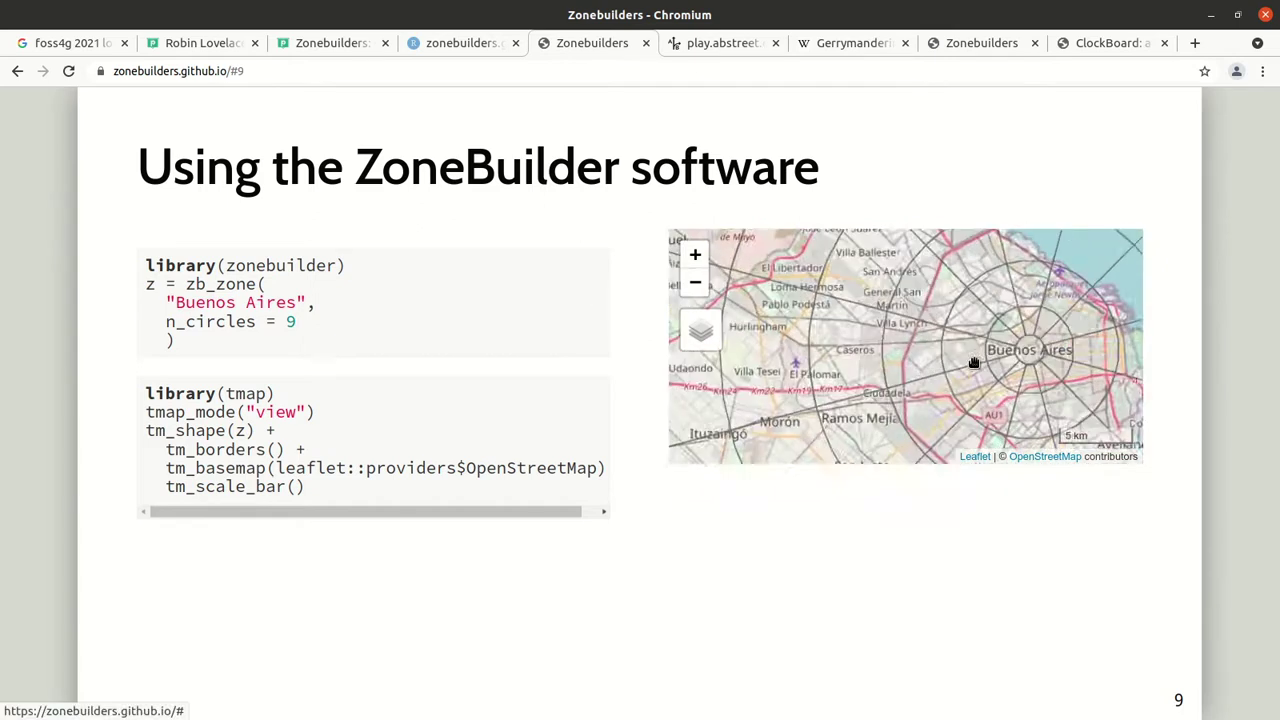
pyautogui.scroll(-1, 974, 367)
pyautogui.scroll(-3, 965, 363)
pyautogui.scroll(2, 945, 364)
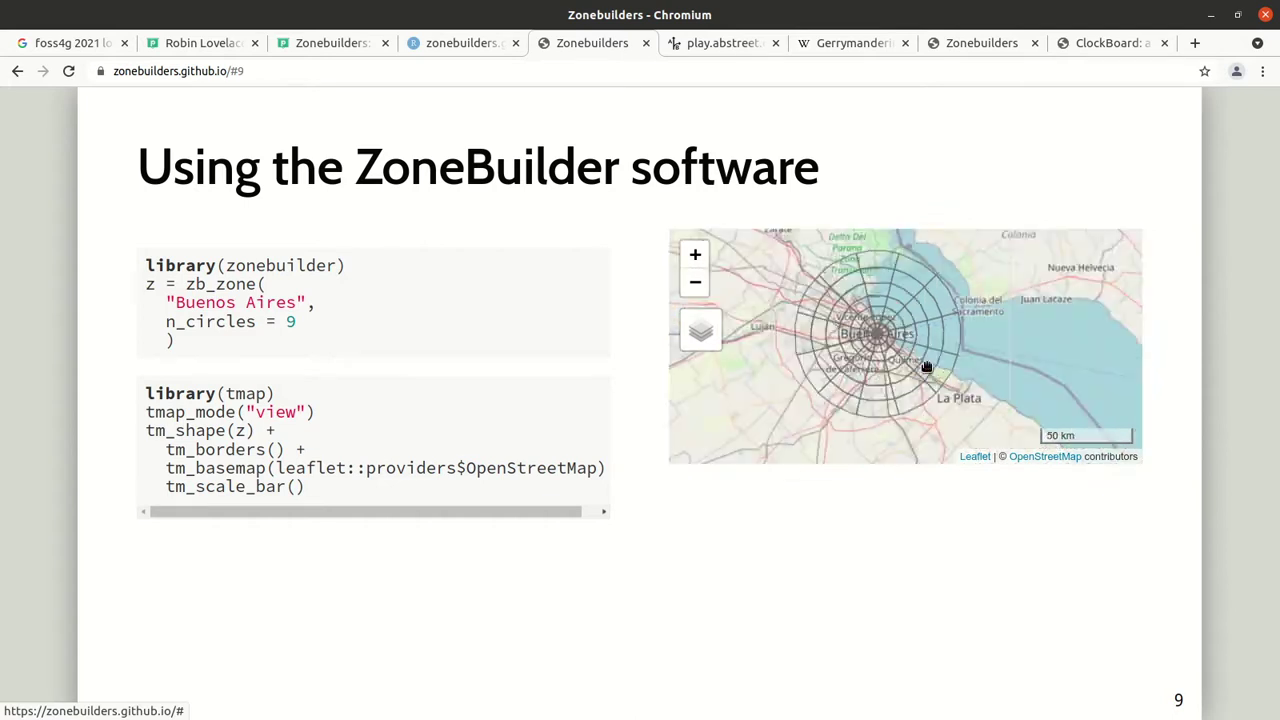
pyautogui.scroll(1, 895, 363)
pyautogui.scroll(3, 988, 363)
pyautogui.scroll(-1, 1029, 377)
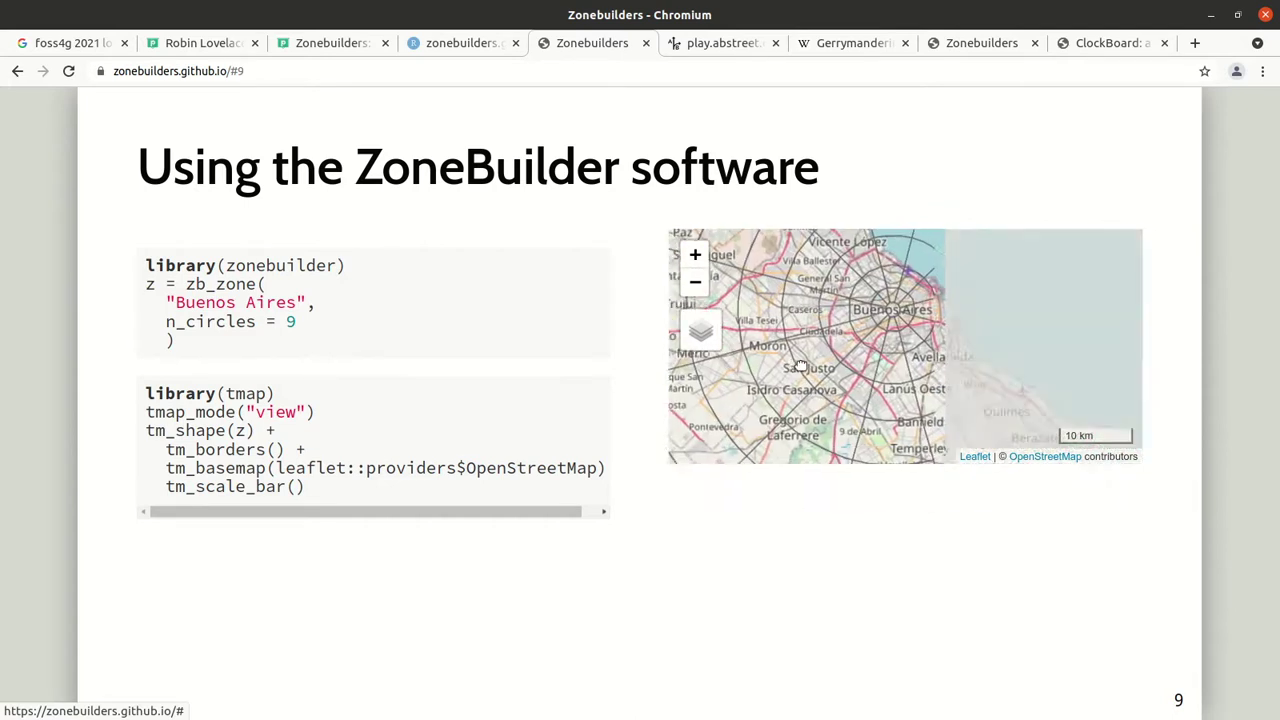
pyautogui.scroll(1, 868, 342)
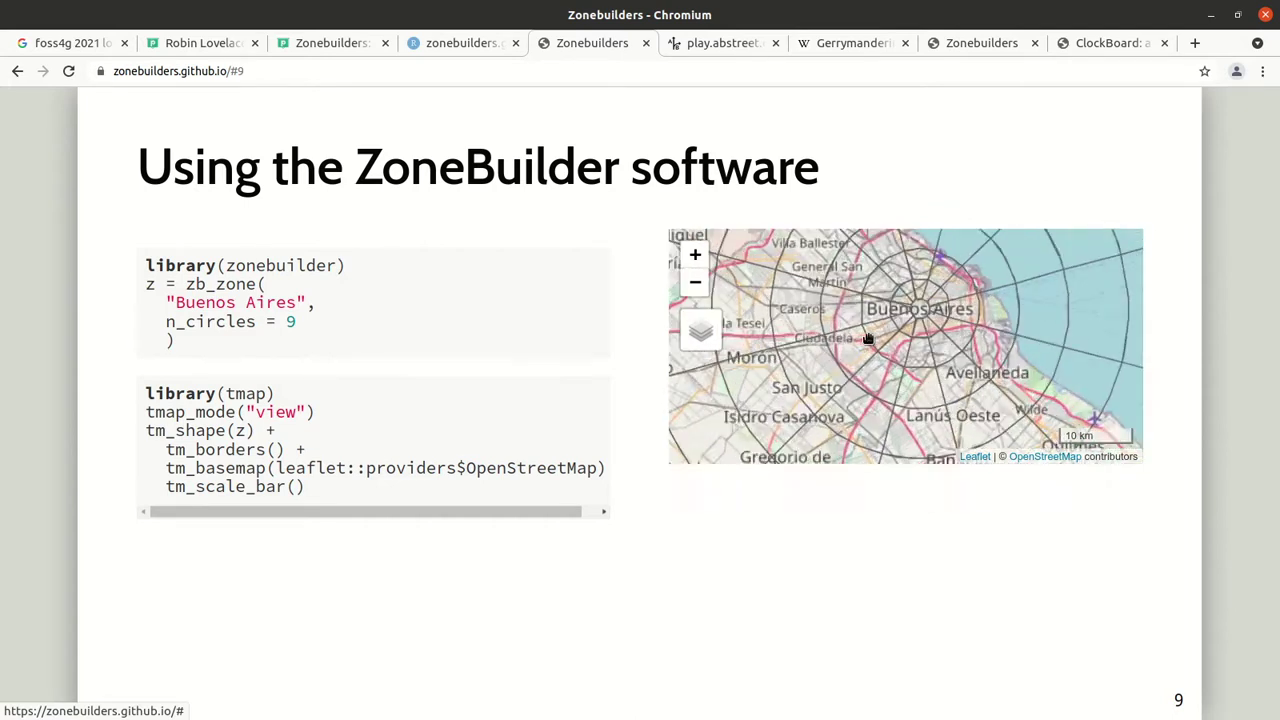
pyautogui.scroll(-1, 911, 381)
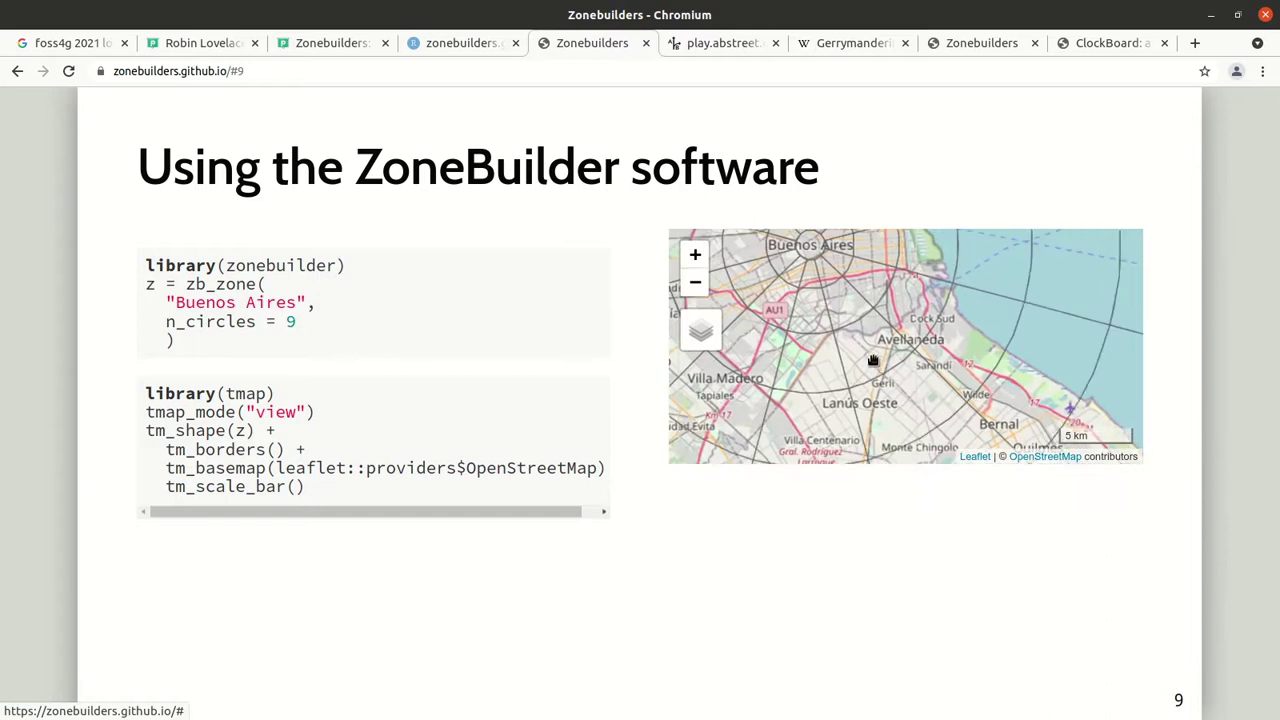
pyautogui.scroll(1, 948, 411)
pyautogui.scroll(-2, 775, 305)
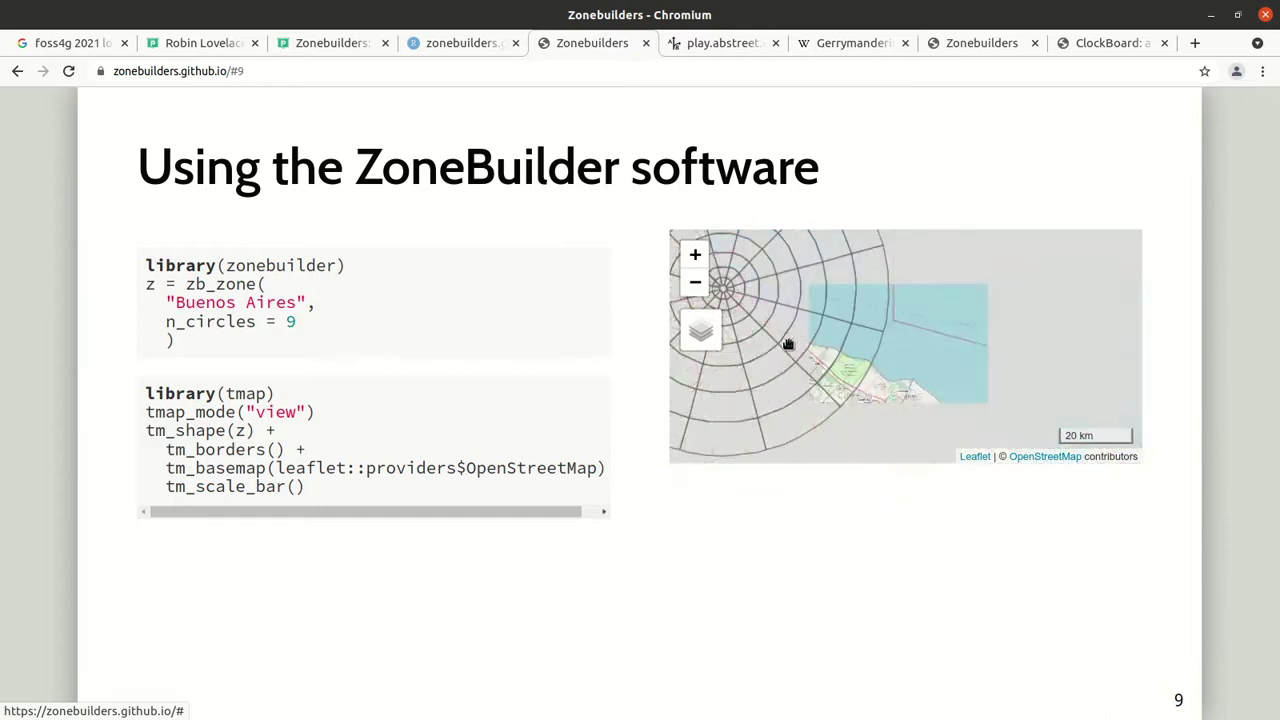
pyautogui.moveTo(760, 313); pyautogui.dragTo(973, 380)
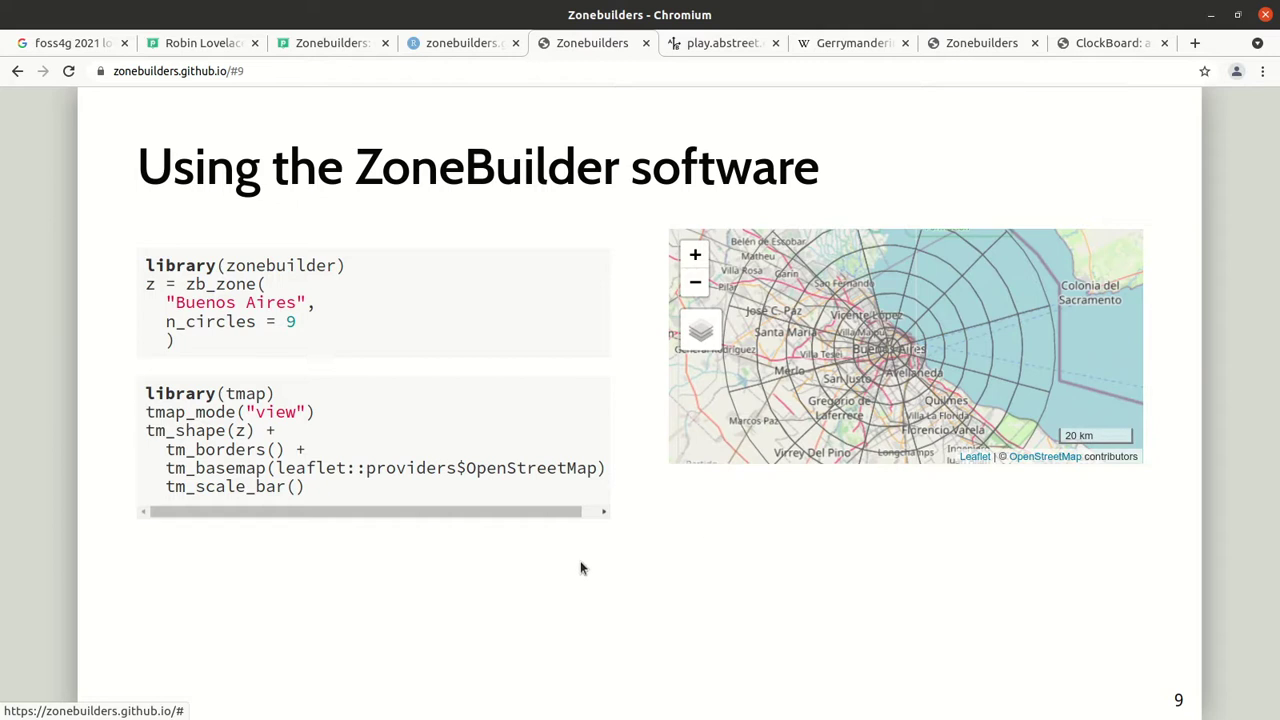
# Step: Advance to slide 10, 'With the R package', on installing zonebuilder
pyautogui.press('Right')
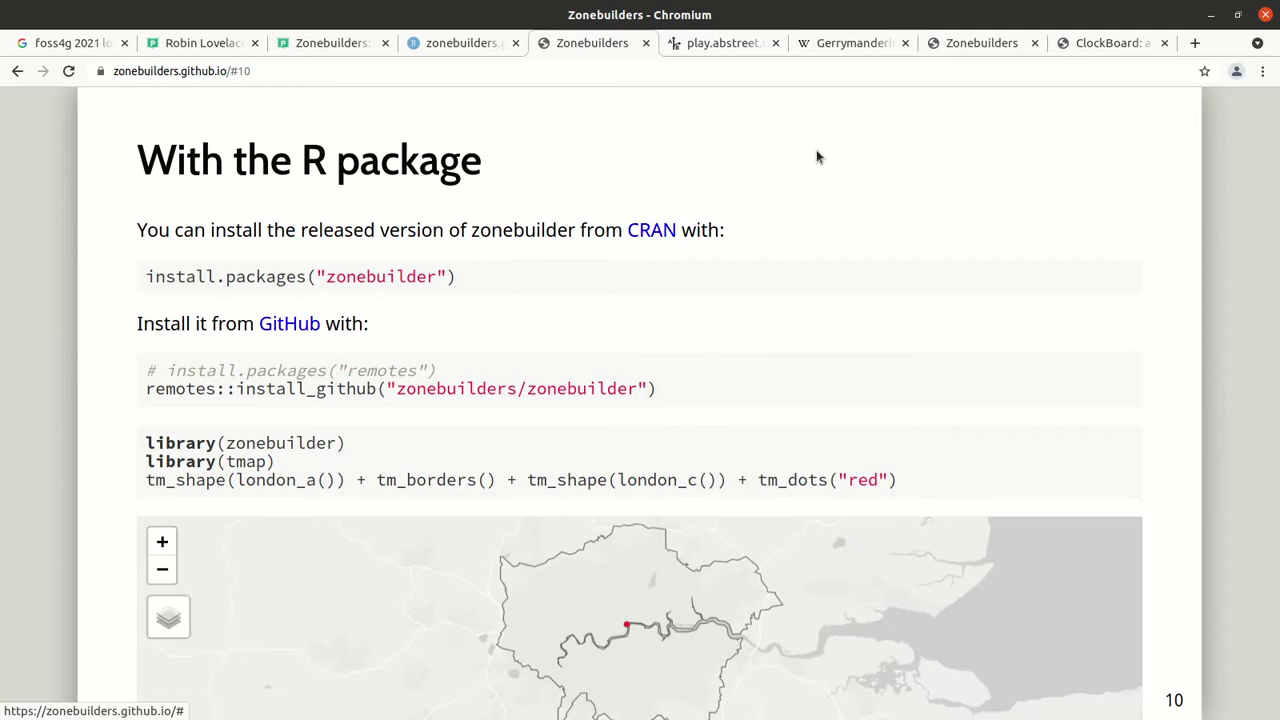
pyautogui.press('Left')
pyautogui.press('Right')
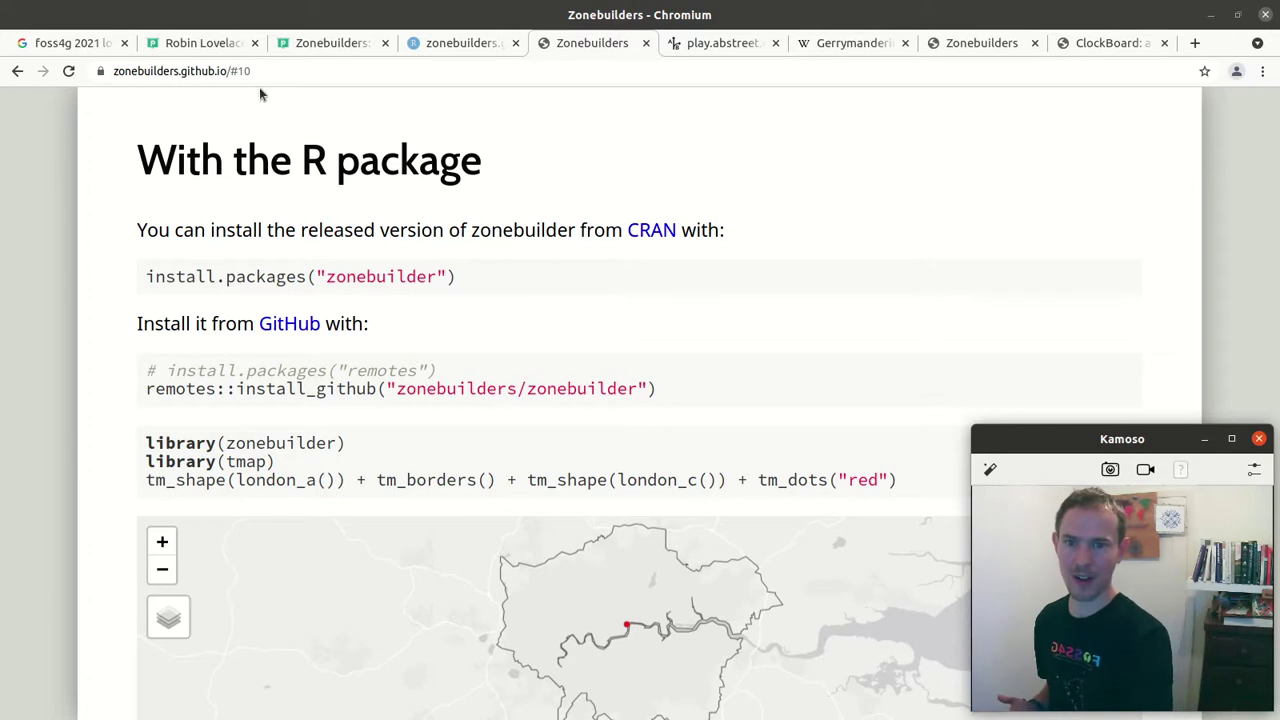
# Step: Switch to the RStudio Workbench tab and scroll the index.Rmd editor
pyautogui.click(431, 42)
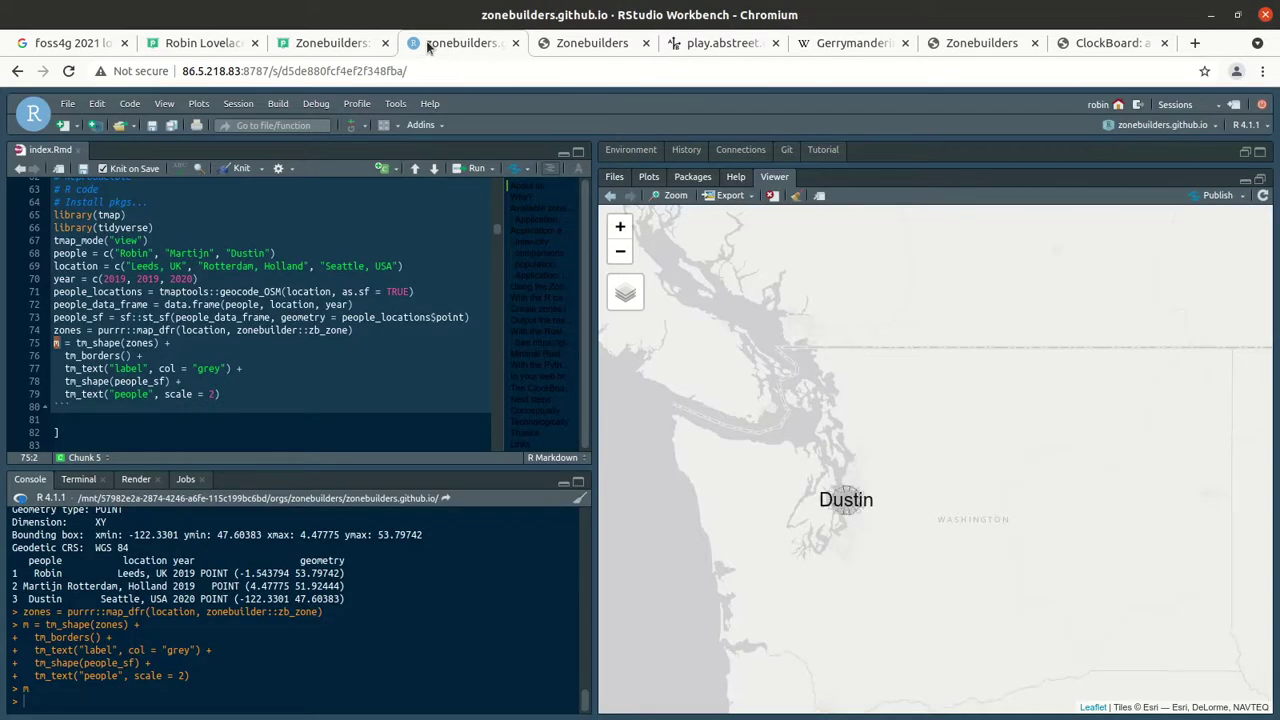
pyautogui.scroll(10, 316, 317)
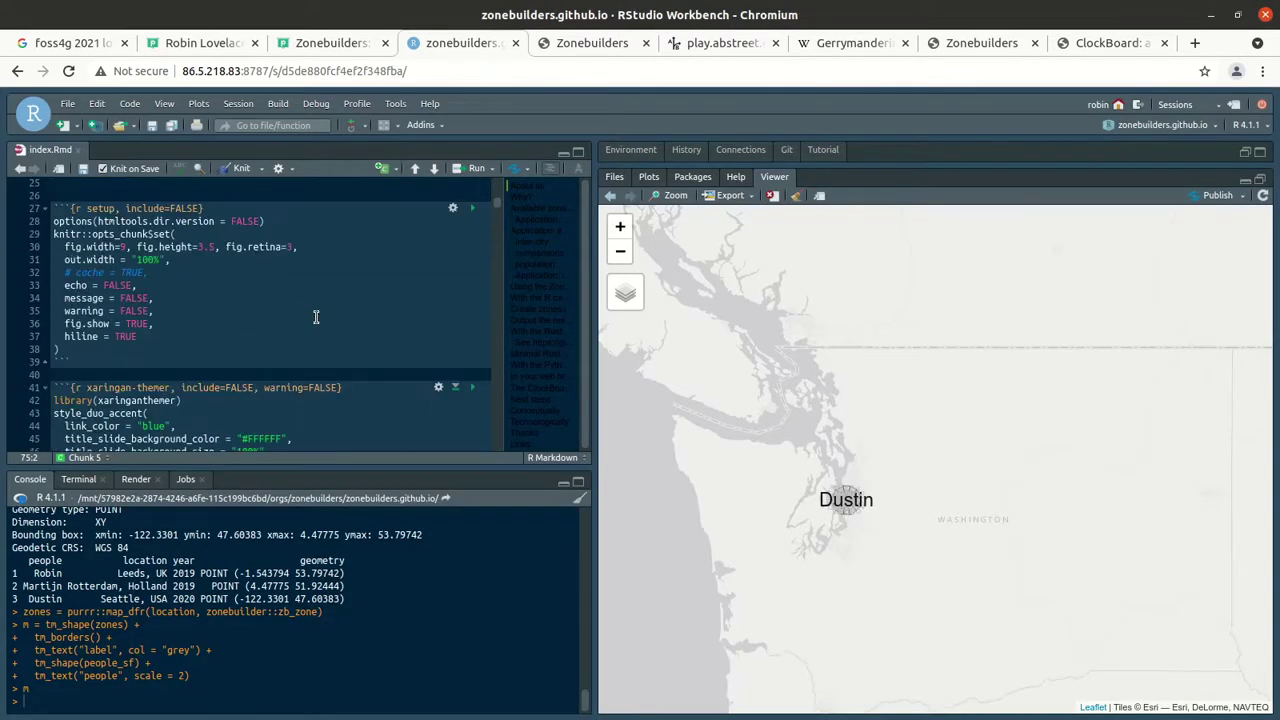
pyautogui.scroll(-7, 316, 317)
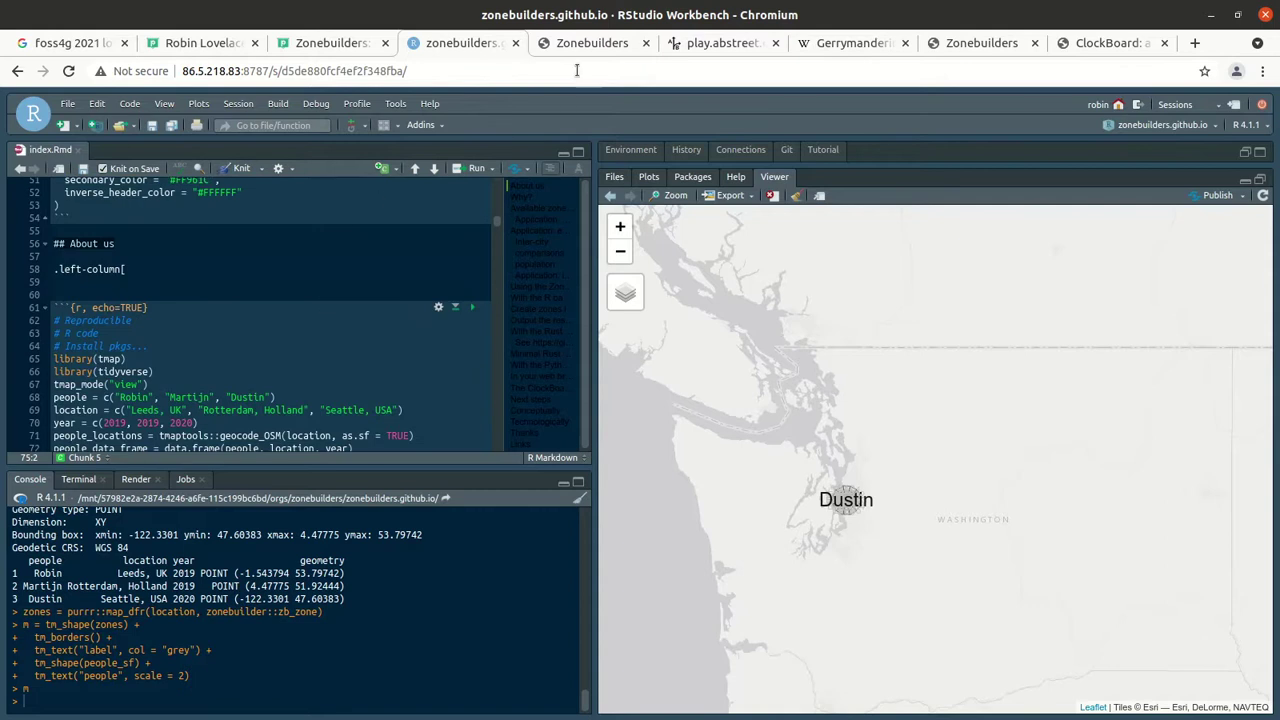
# Step: Return to the Zonebuilders tab and advance to slide 11, 'Create zones in one command'
pyautogui.click(579, 44)
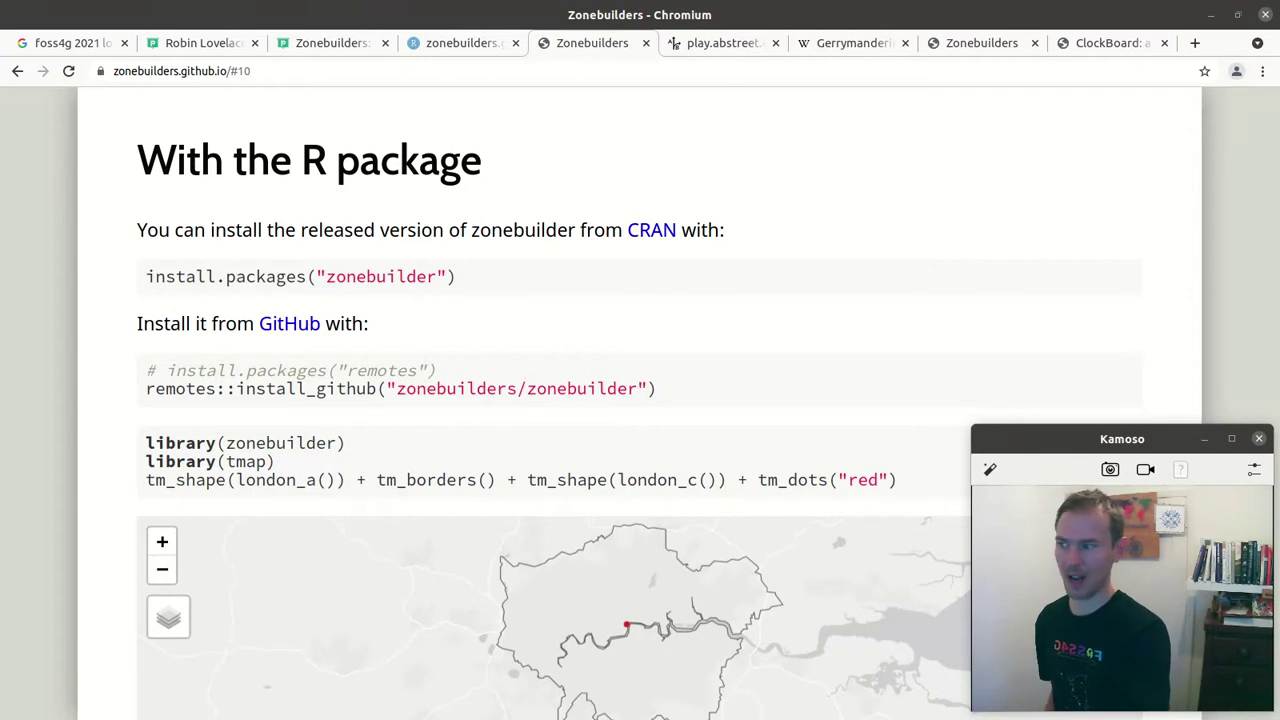
pyautogui.press('Right')
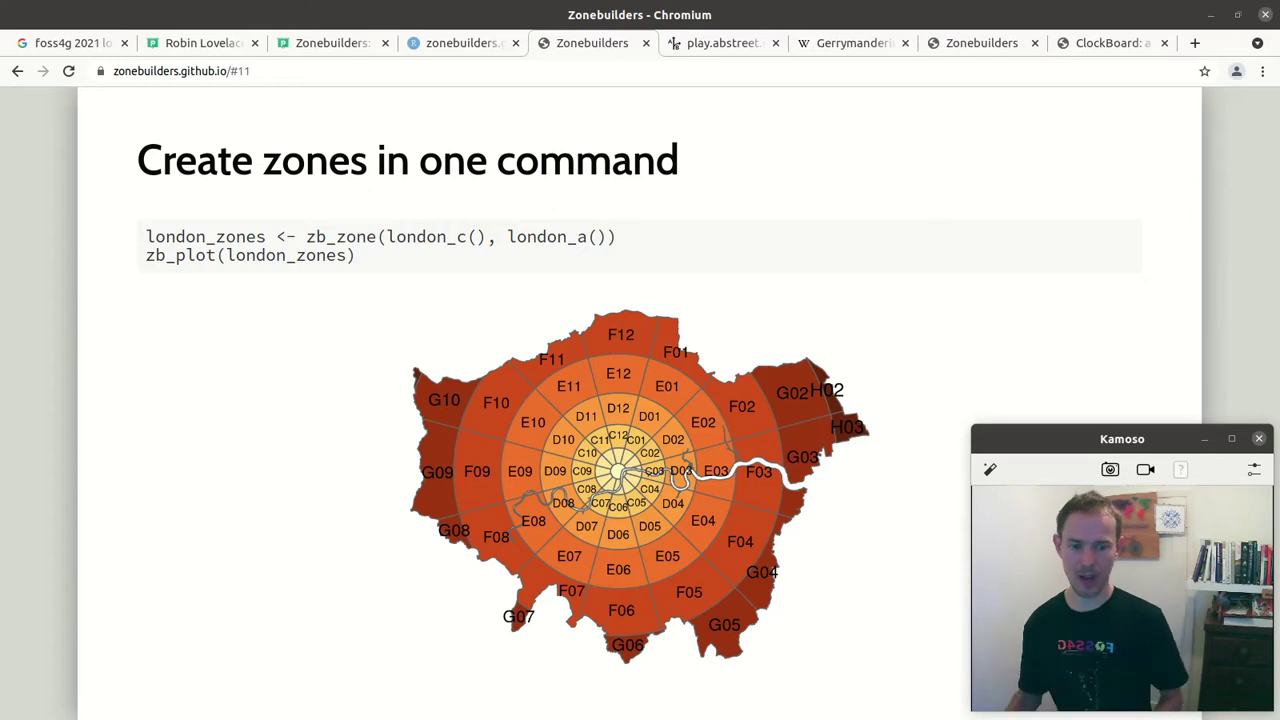
# Step: Run ?zb_zone in RStudio's enlarged console, skim the help, then return to the London slide
pyautogui.click(455, 44)
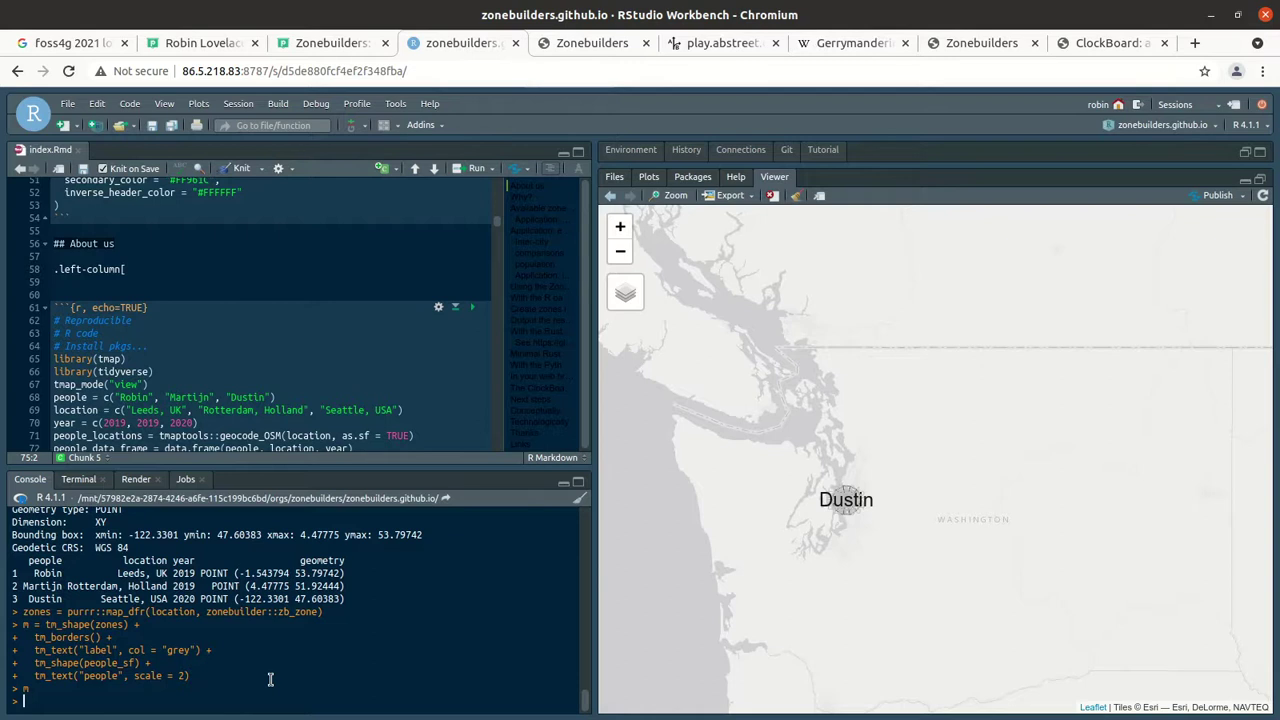
pyautogui.write('?')
pyautogui.hotkey('ctrl', '+')
pyautogui.hotkey('ctrl', '+')
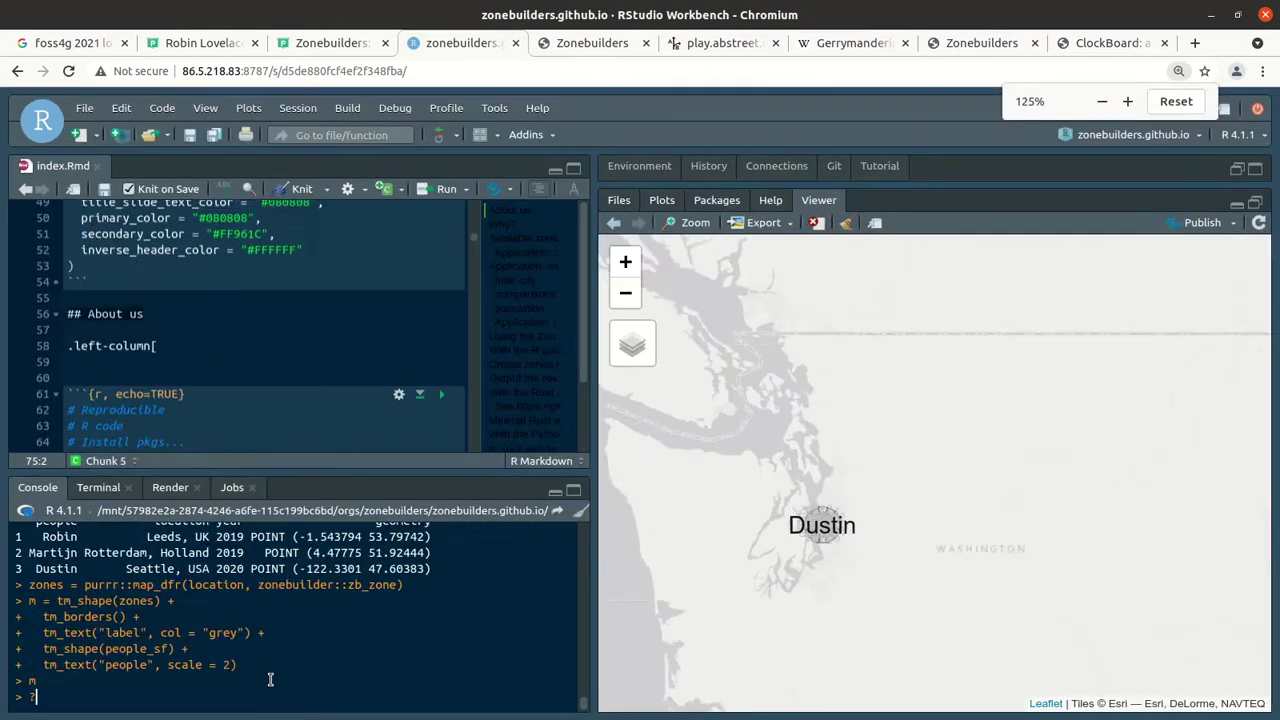
pyautogui.write('z')
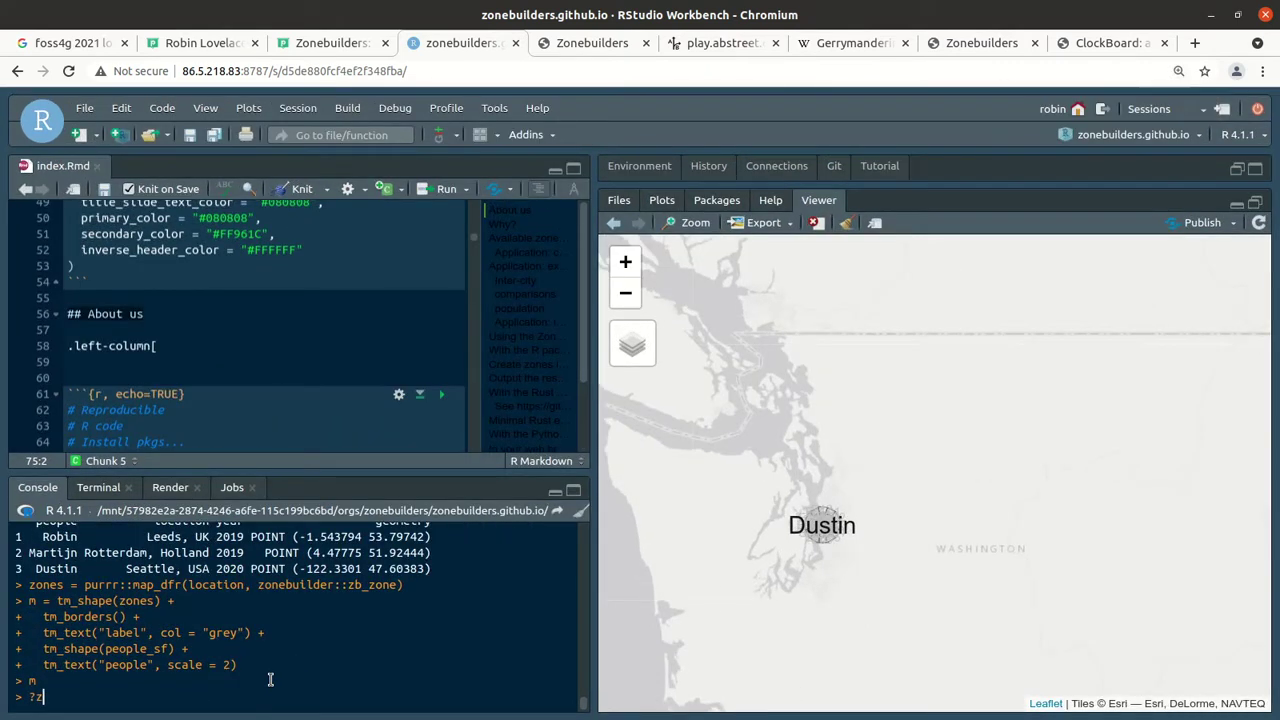
pyautogui.write('b_zone')
pyautogui.press('Return')
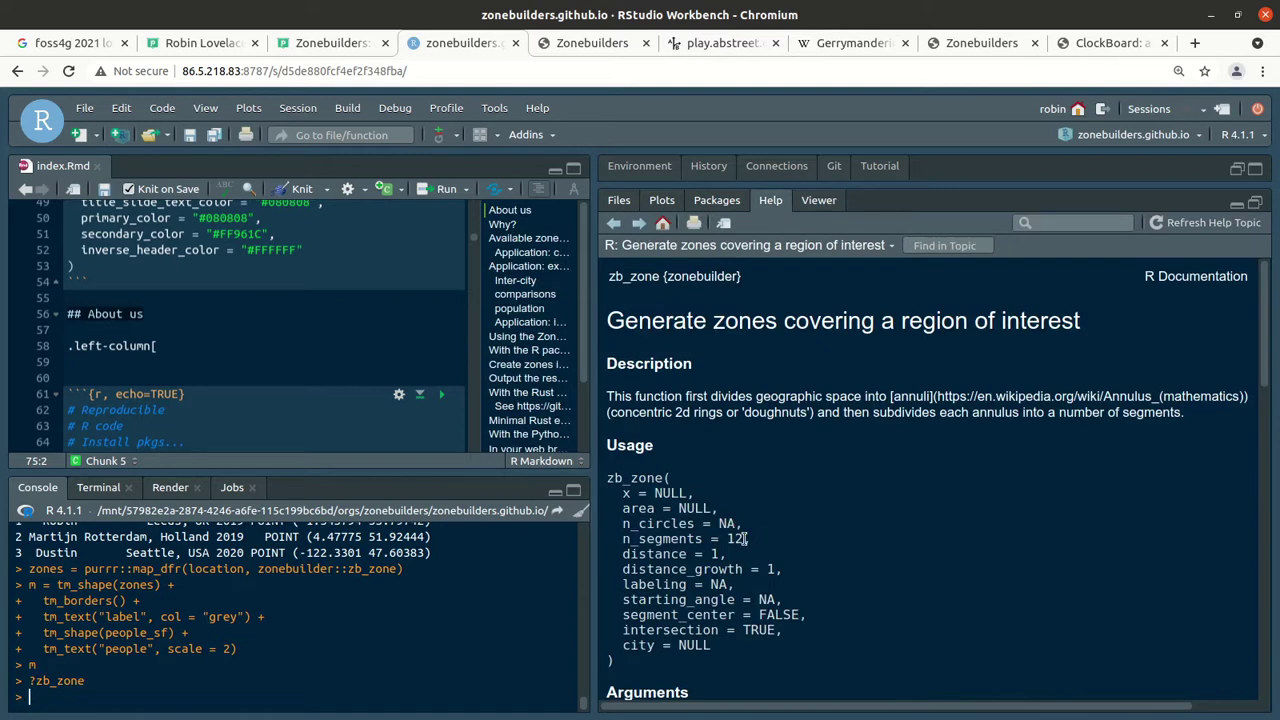
pyautogui.scroll(-3, 740, 538)
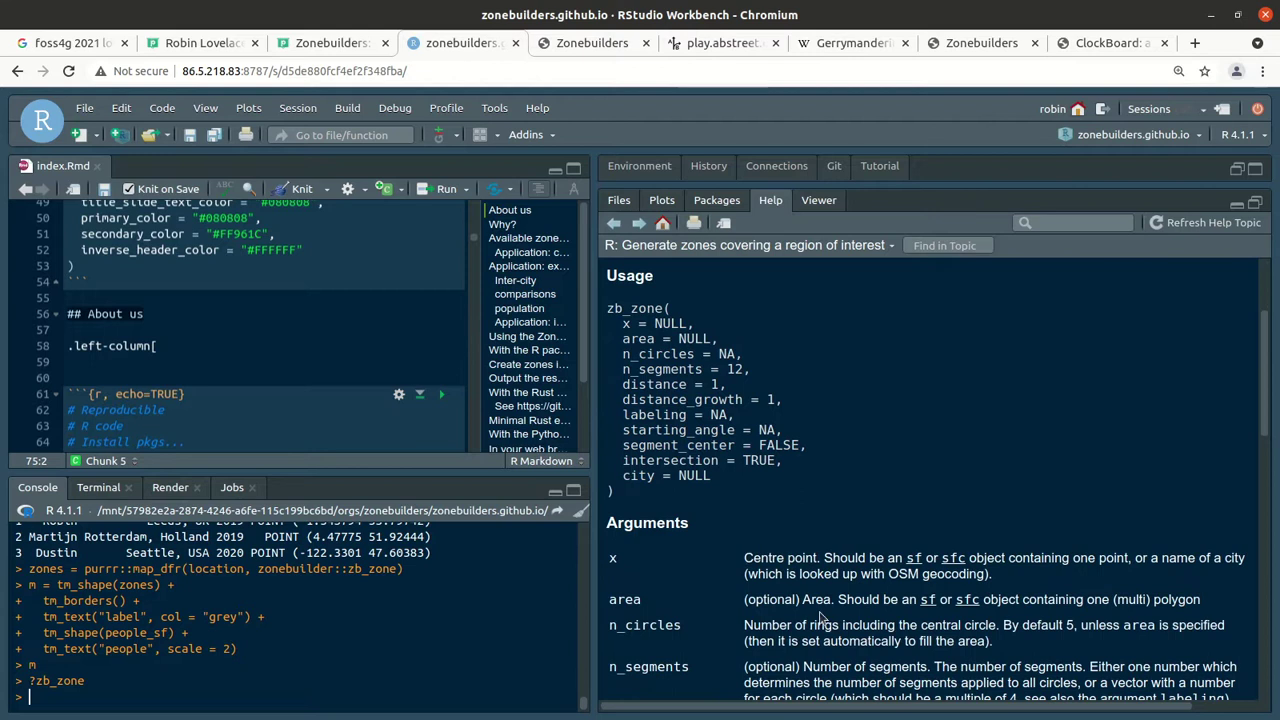
pyautogui.click(572, 44)
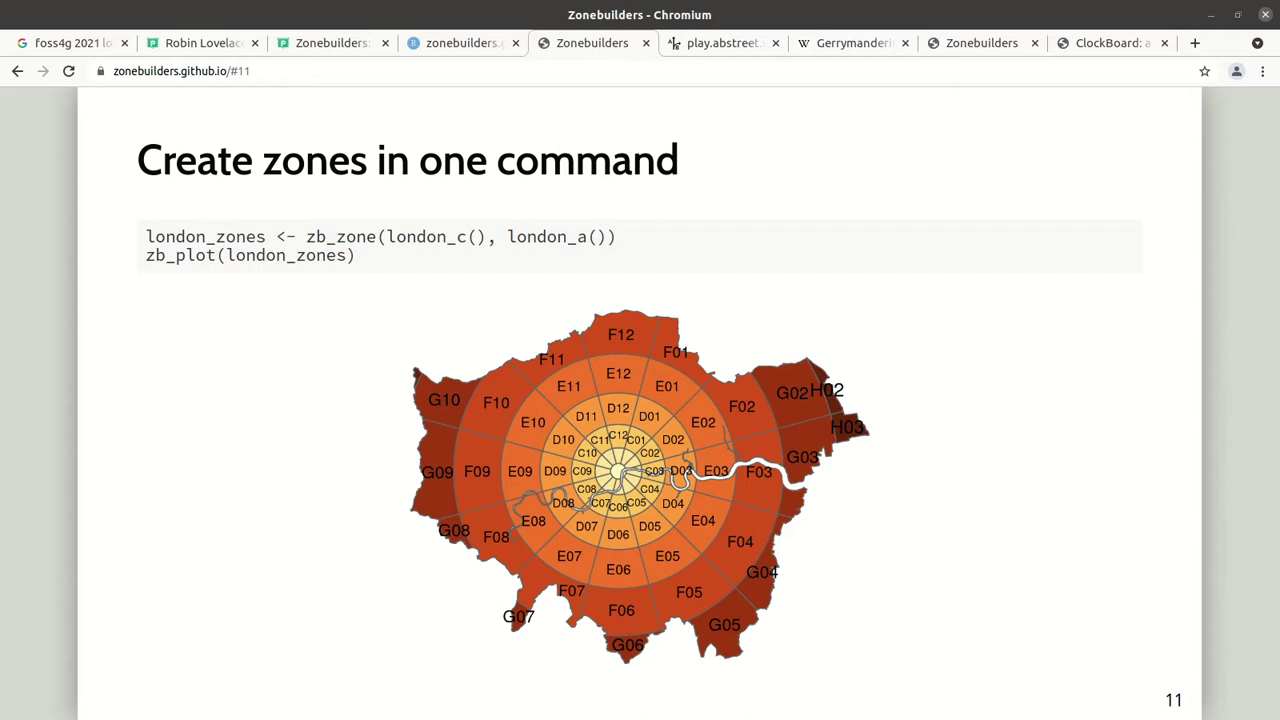
# Step: Step past slide 12, 'Output the results', to slide 13, 'With the Rust crate'
pyautogui.press('Right')
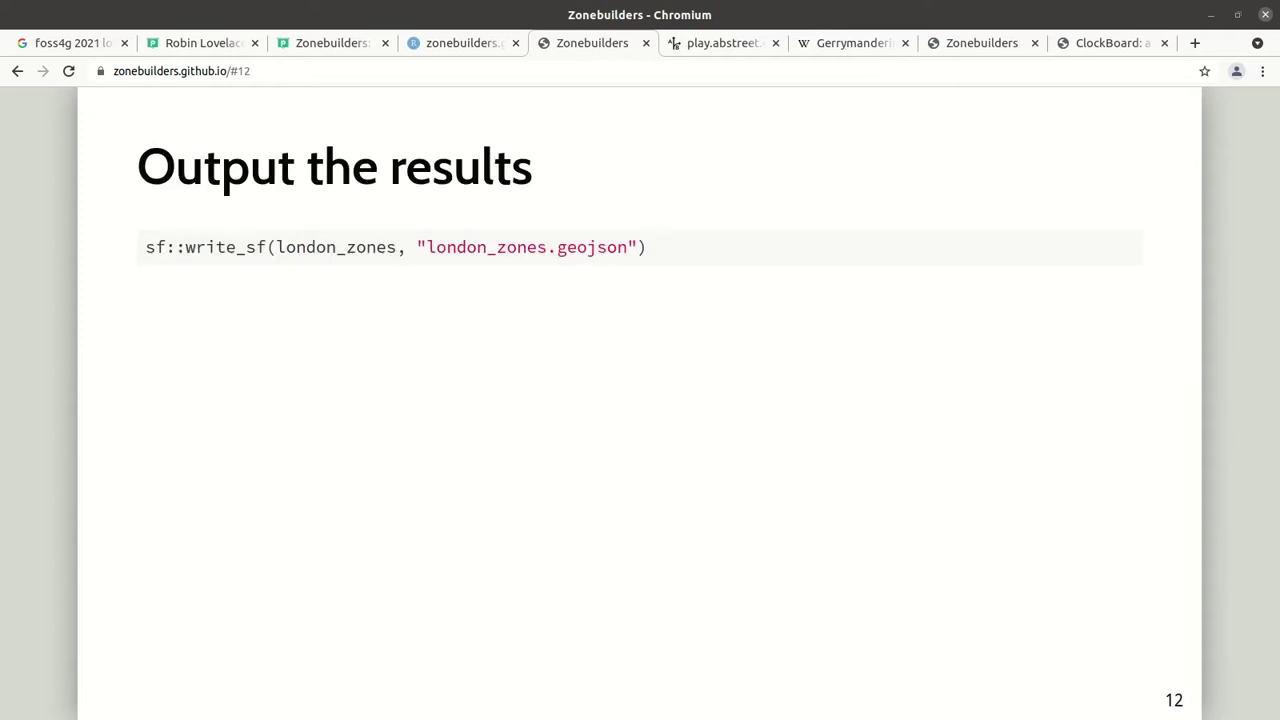
pyautogui.press('Right')
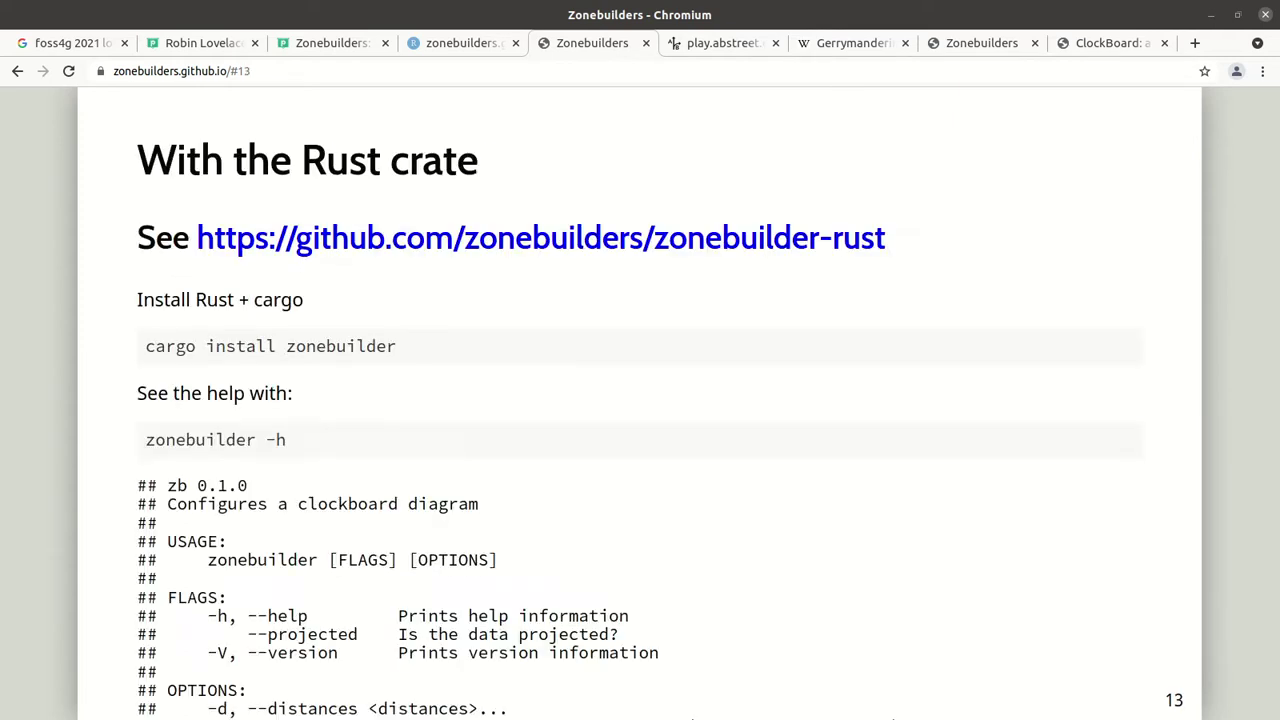
pyautogui.press('Left')
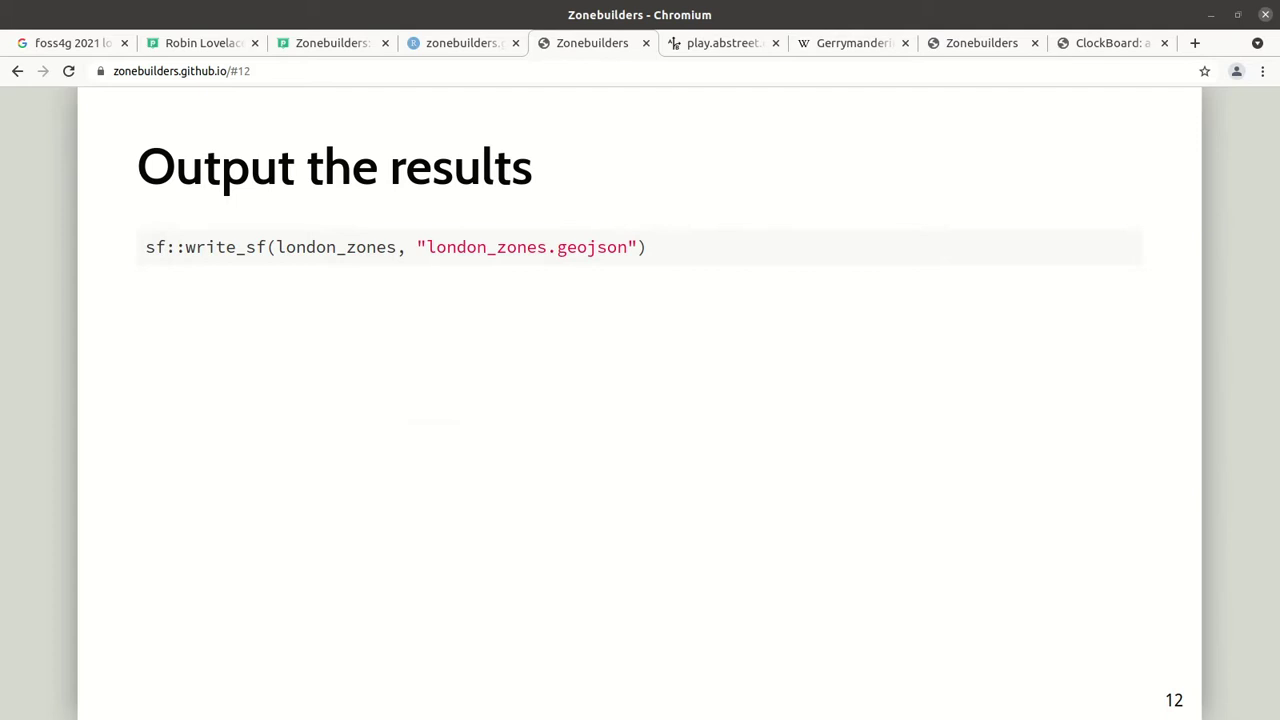
pyautogui.press('Right')
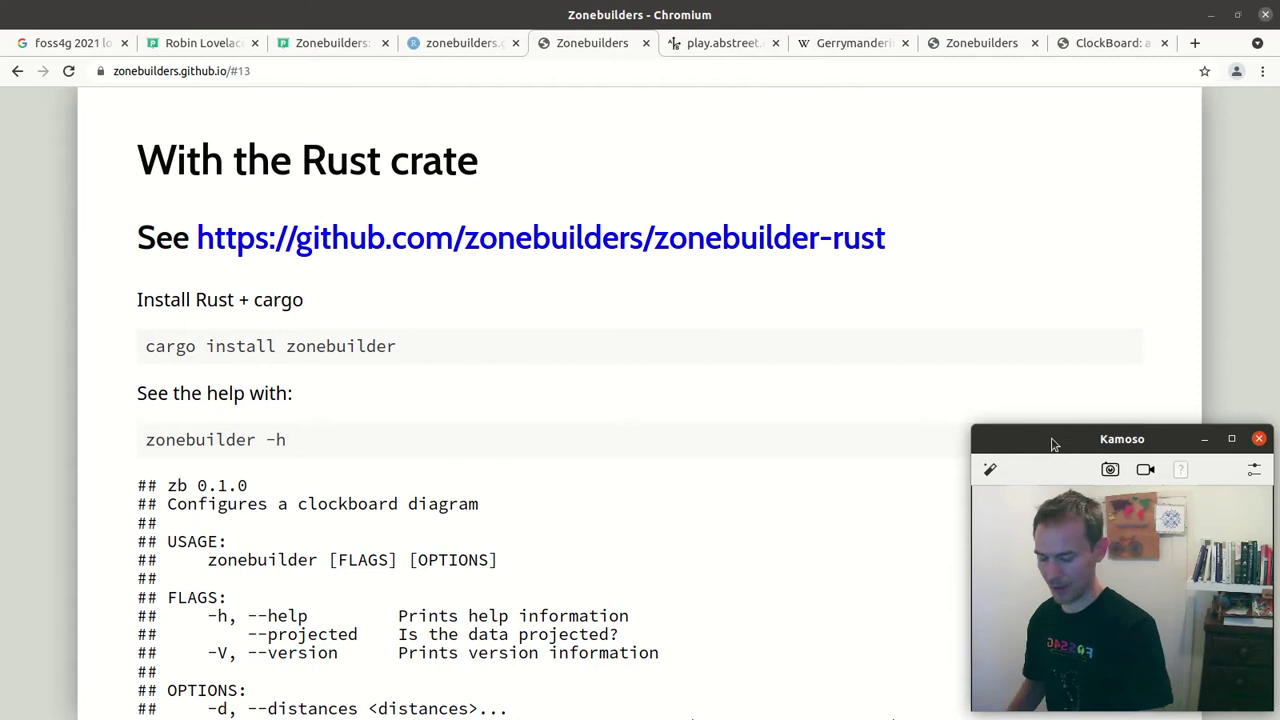
# Step: In the drop-down terminal with enlarged text, run zonebuilder to print default GeoJSON zones
pyautogui.press('F12')
pyautogui.press('Return')
pyautogui.press('Return')
pyautogui.press('Return')
pyautogui.press('Return')
pyautogui.press('Return')
pyautogui.press('Return')
pyautogui.press('Return')
pyautogui.press('Return')
pyautogui.press('Return')
pyautogui.press('Return')
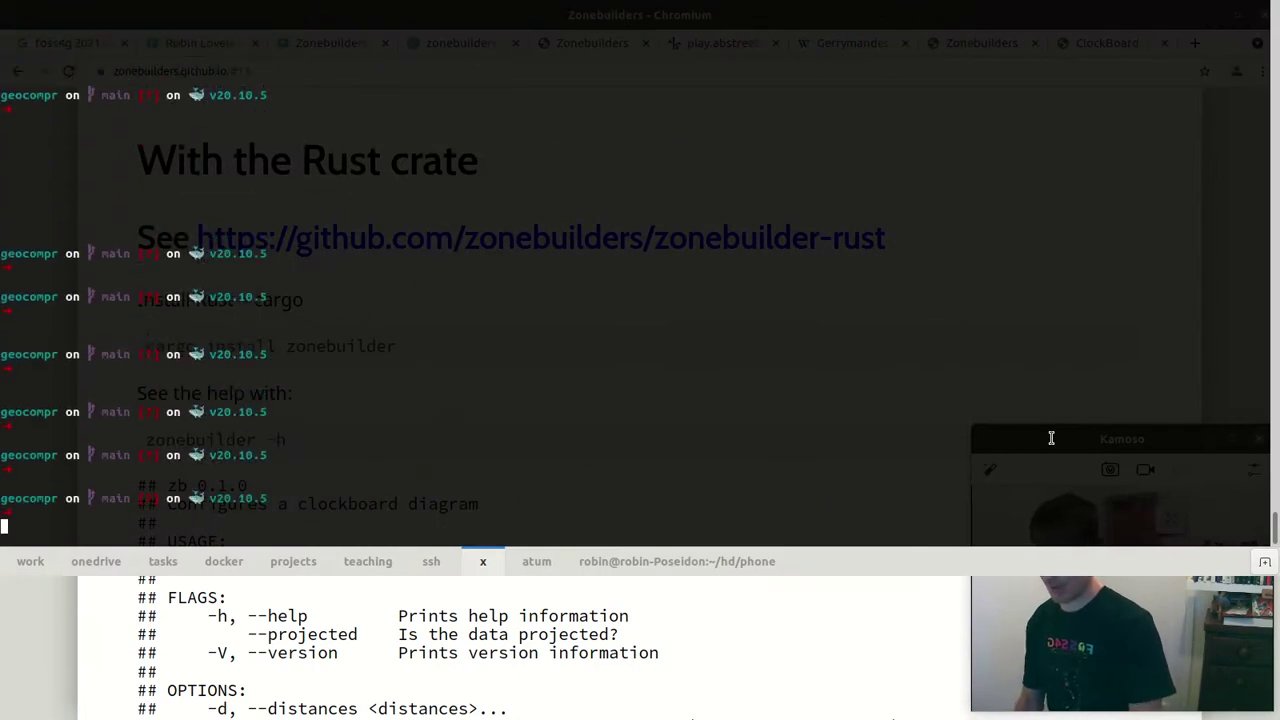
pyautogui.hotkey('ctrl', '+')
pyautogui.hotkey('ctrl', '+')
pyautogui.hotkey('ctrl', '+')
pyautogui.hotkey('ctrl', '+')
pyautogui.hotkey('ctrl', '+')
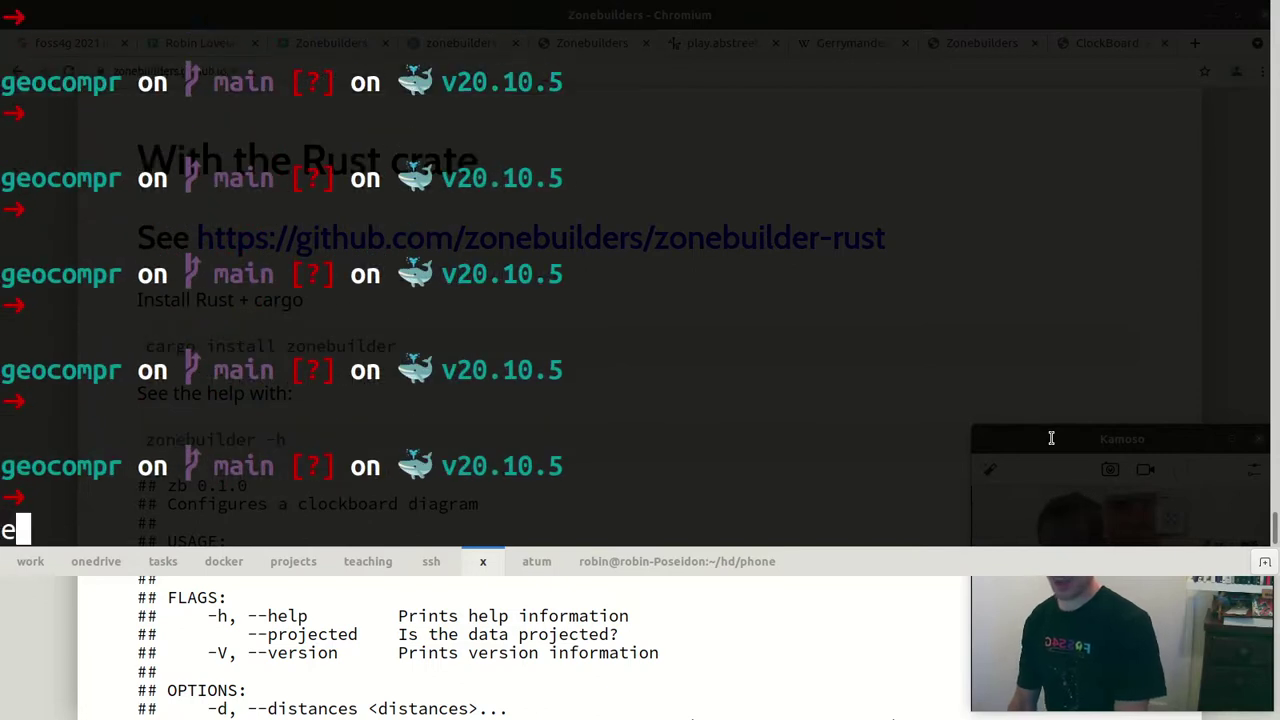
pyautogui.write('zone')
pyautogui.press('Return')
pyautogui.press('Return')
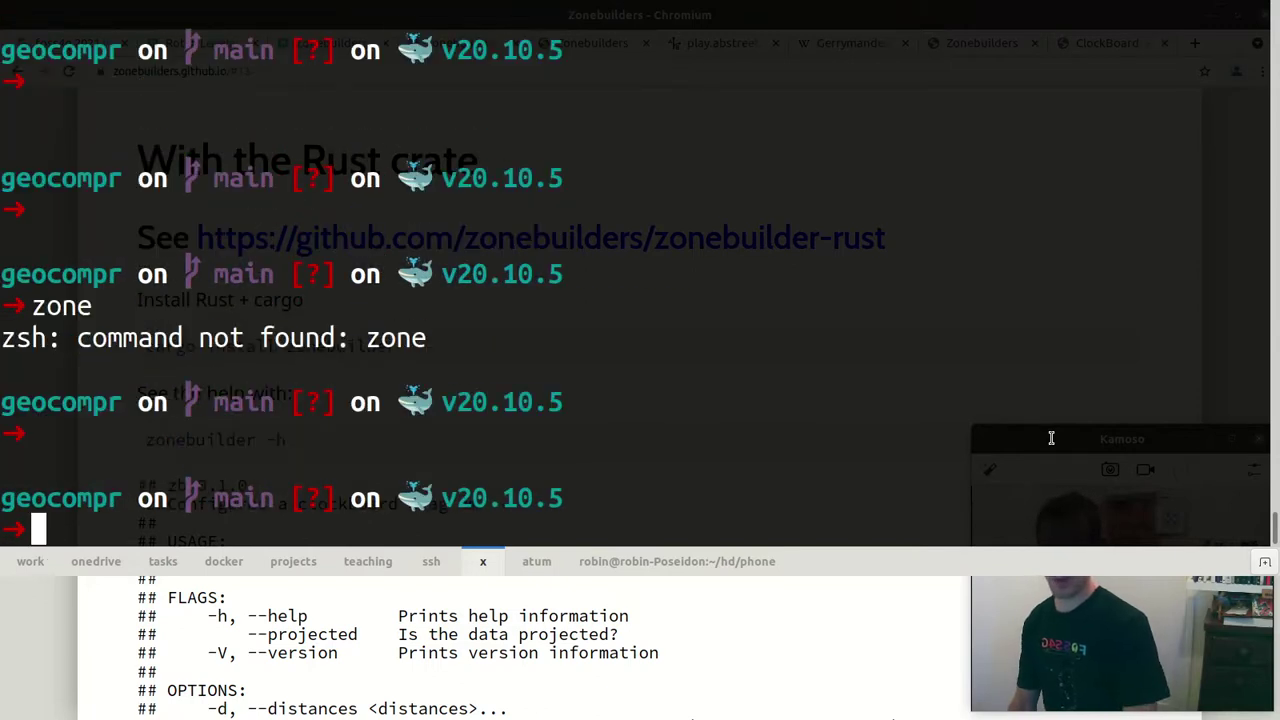
pyautogui.write('d')
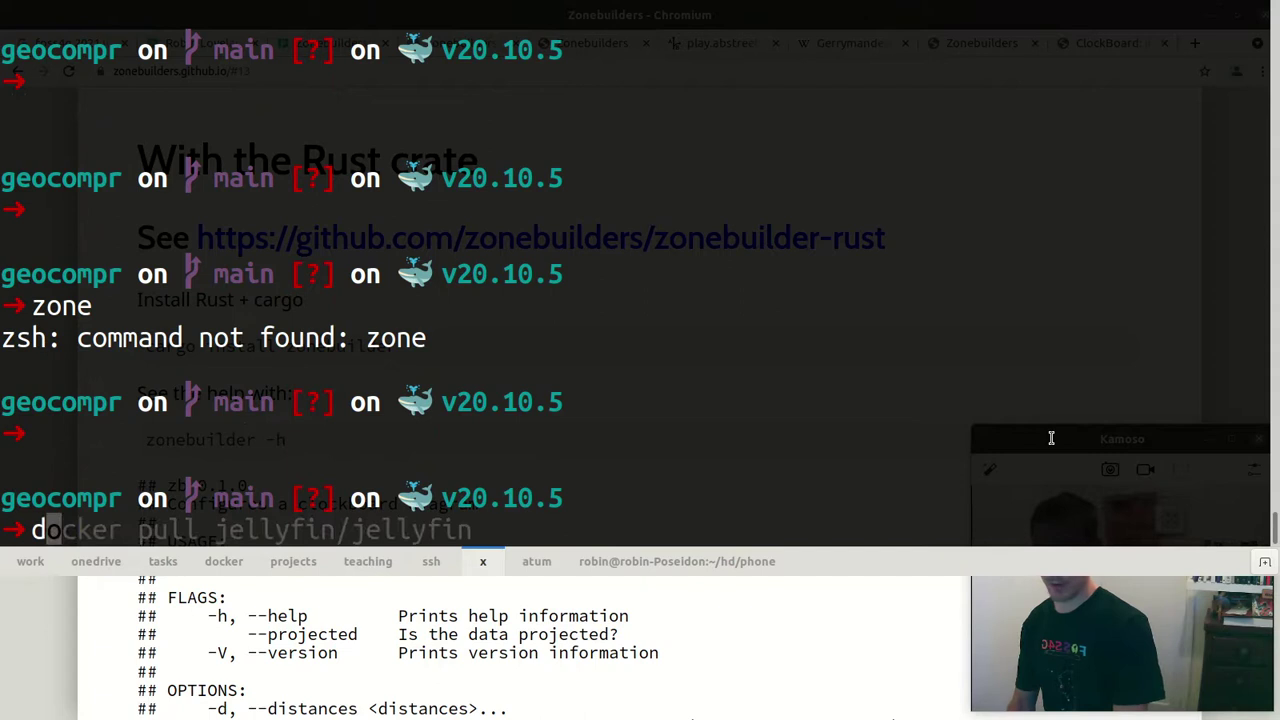
pyautogui.press('BackSpace')
pyautogui.write('zonebuilder')
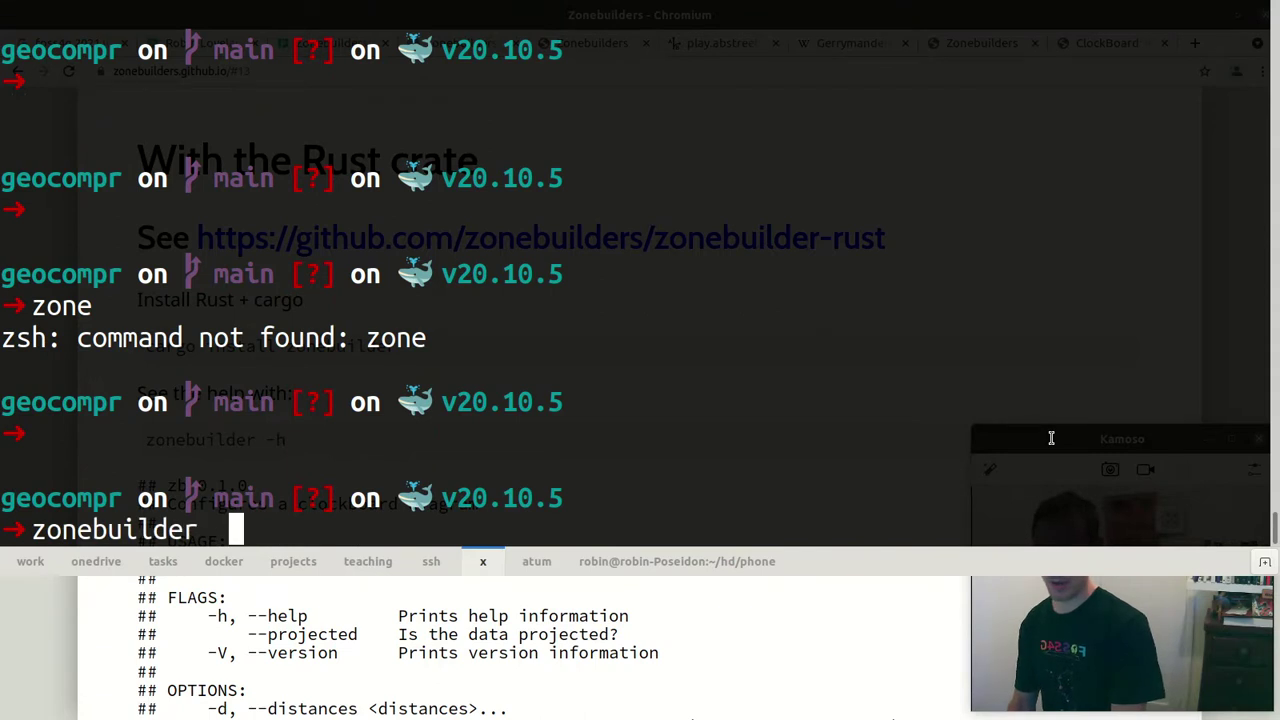
pyautogui.press('Return')
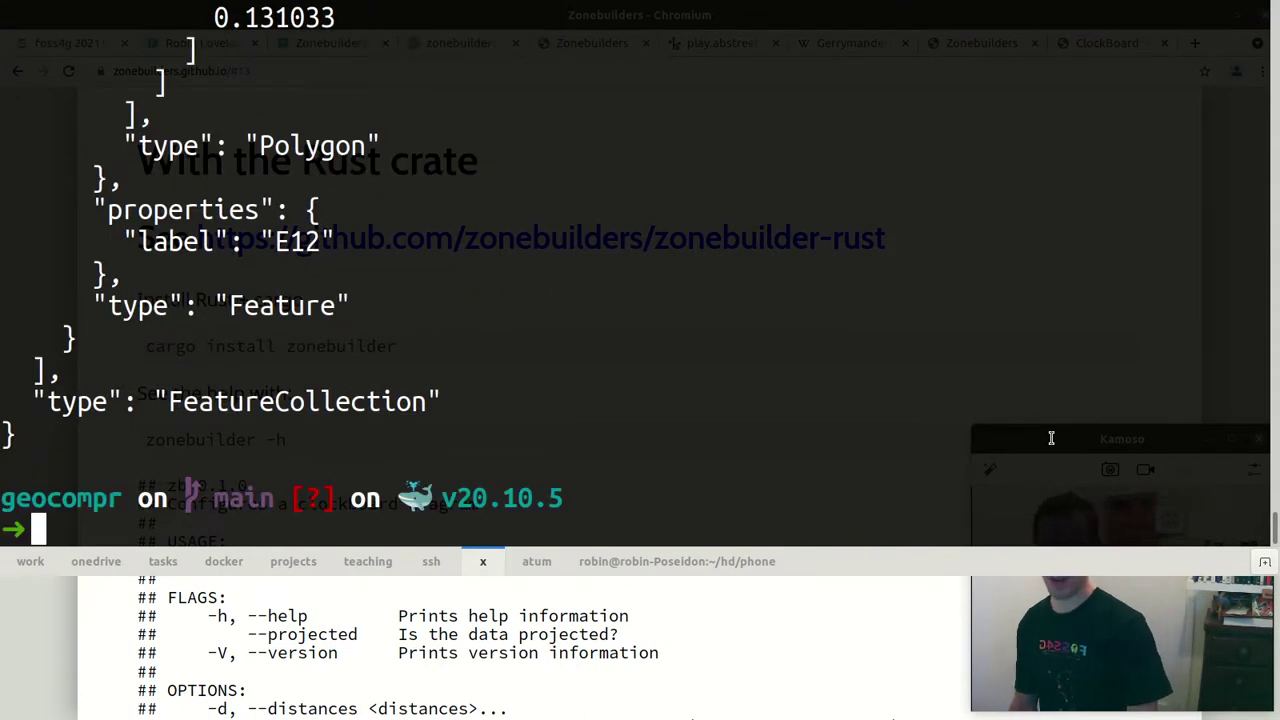
pyautogui.scroll(5, 483, 106)
pyautogui.scroll(-4, 478, 111)
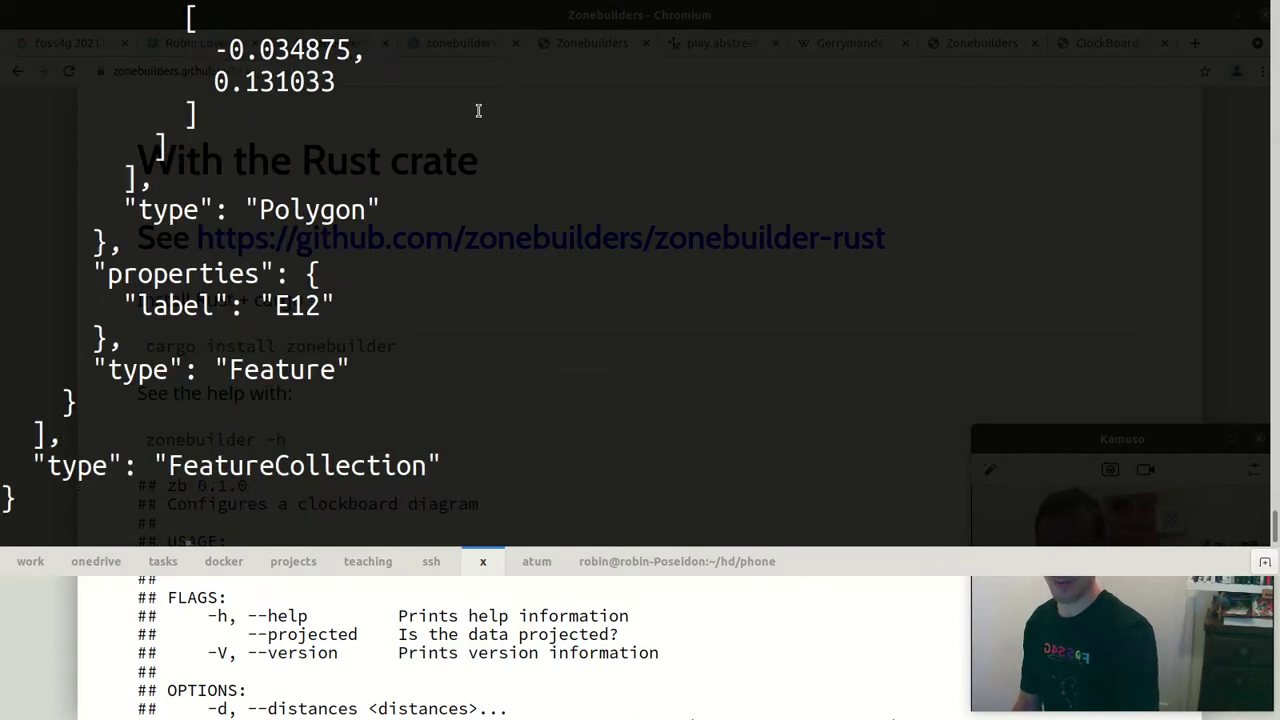
pyautogui.scroll(-1, 478, 111)
# Step: Run zonebuilder -h to list its options, then shrink the text and hide the terminal
pyautogui.write('zone')
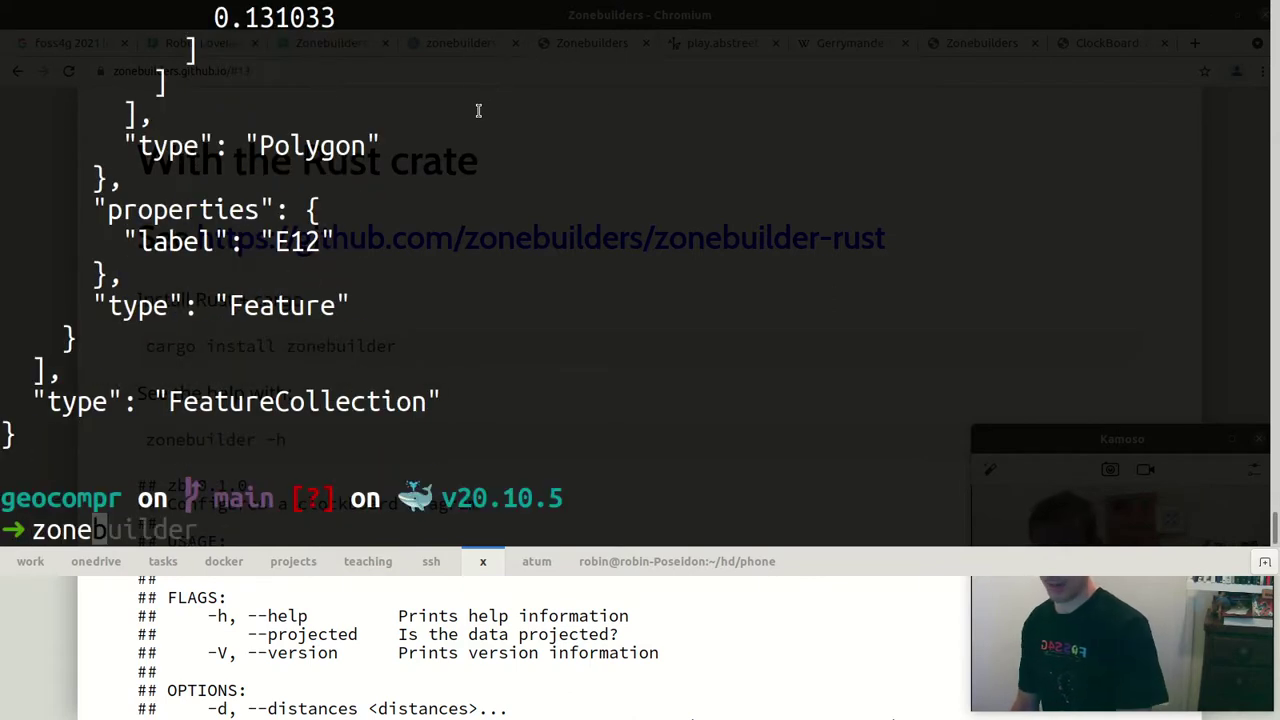
pyautogui.write('builder -h')
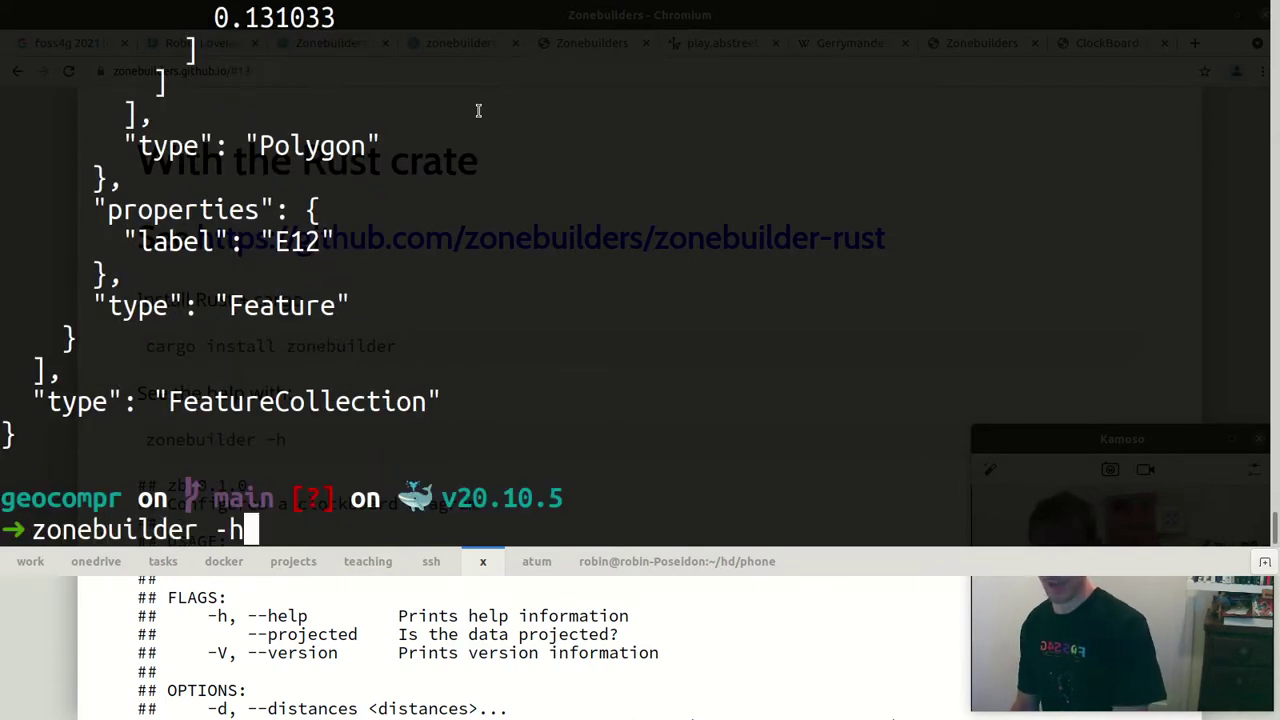
pyautogui.press('Return')
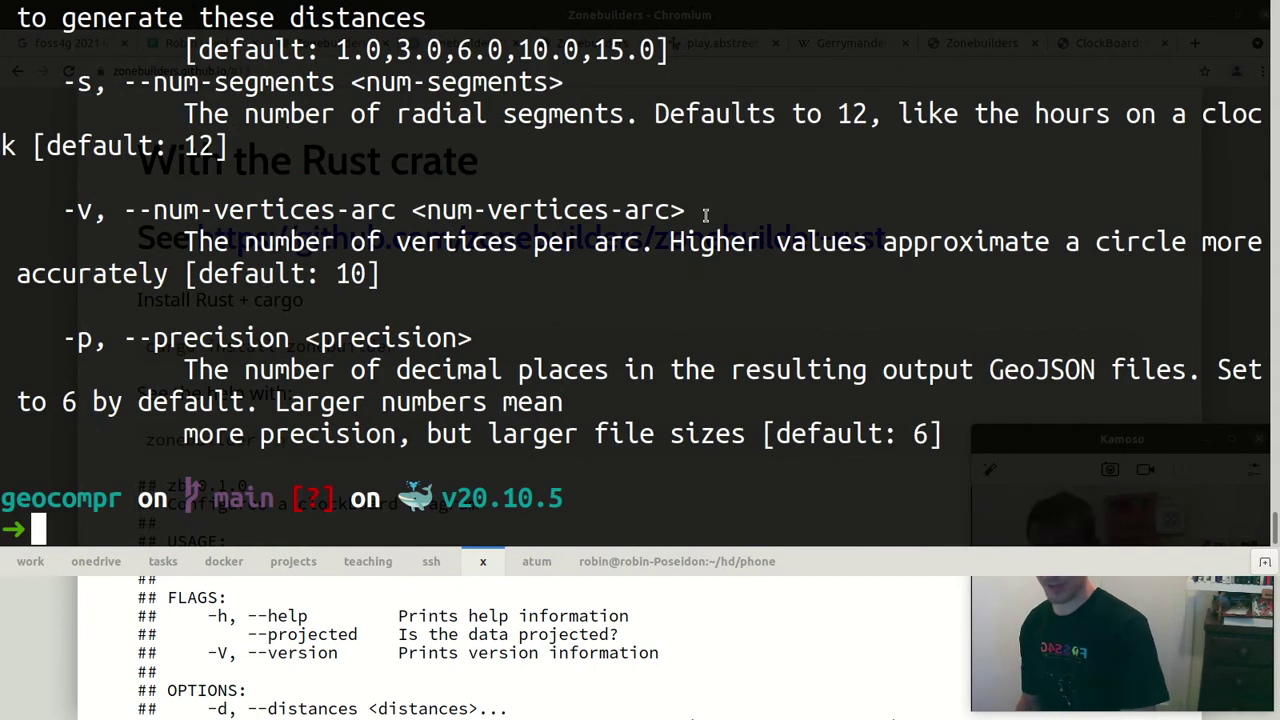
pyautogui.hotkey('ctrl', '-')
pyautogui.hotkey('ctrl', '-')
pyautogui.hotkey('ctrl', '-')
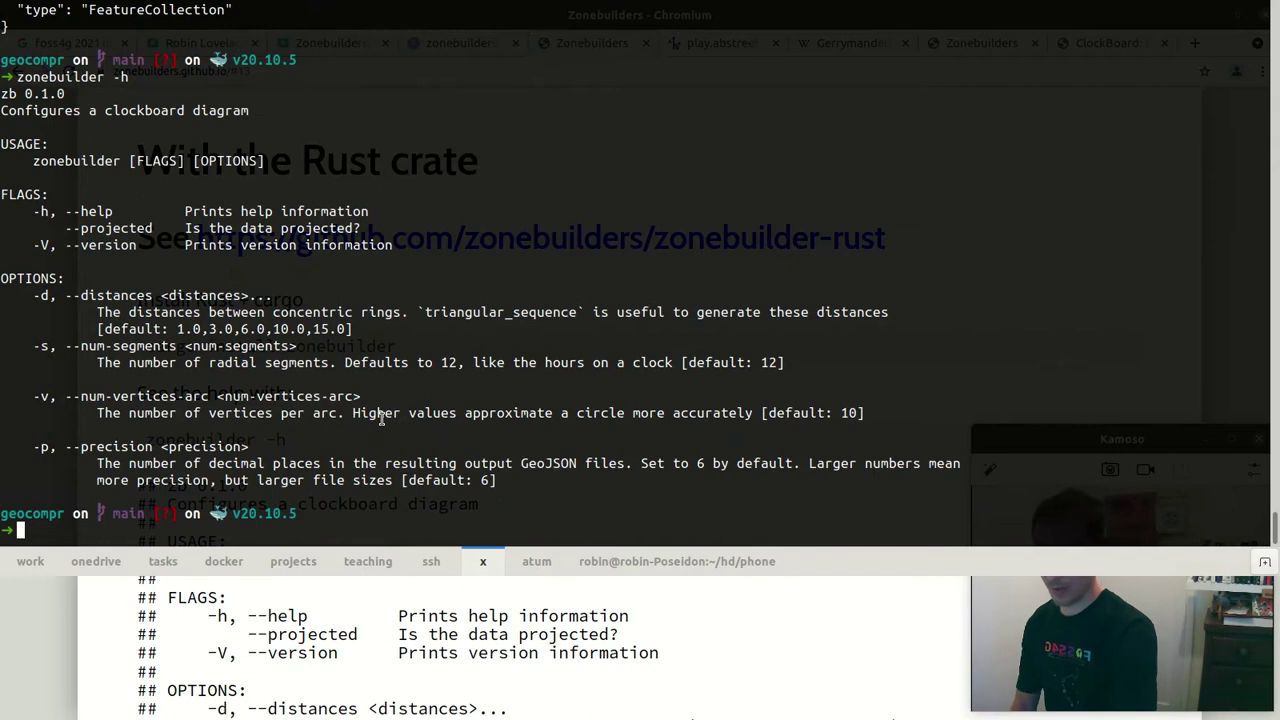
pyautogui.press('F12')
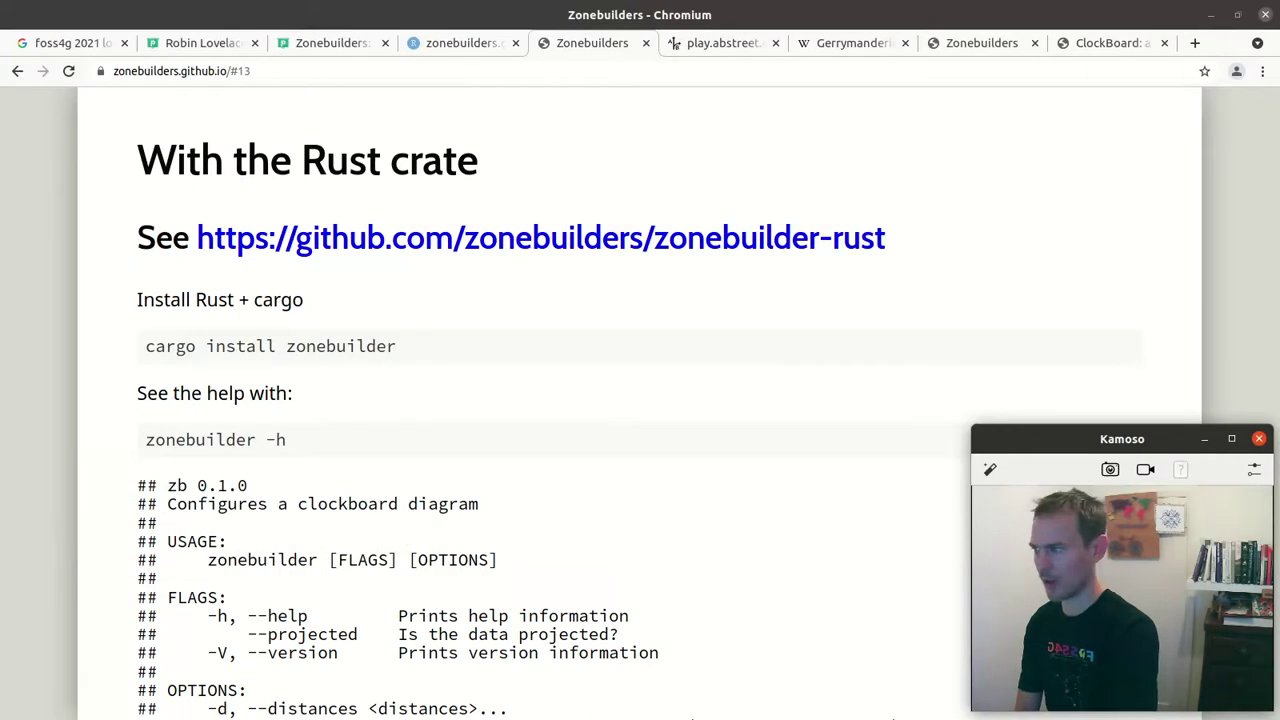
# Step: Advance to slide 14 and copy the 'zonebuilder -s 3 -d 1.0,3.0 > zones.geojson' command
pyautogui.click(339, 420)
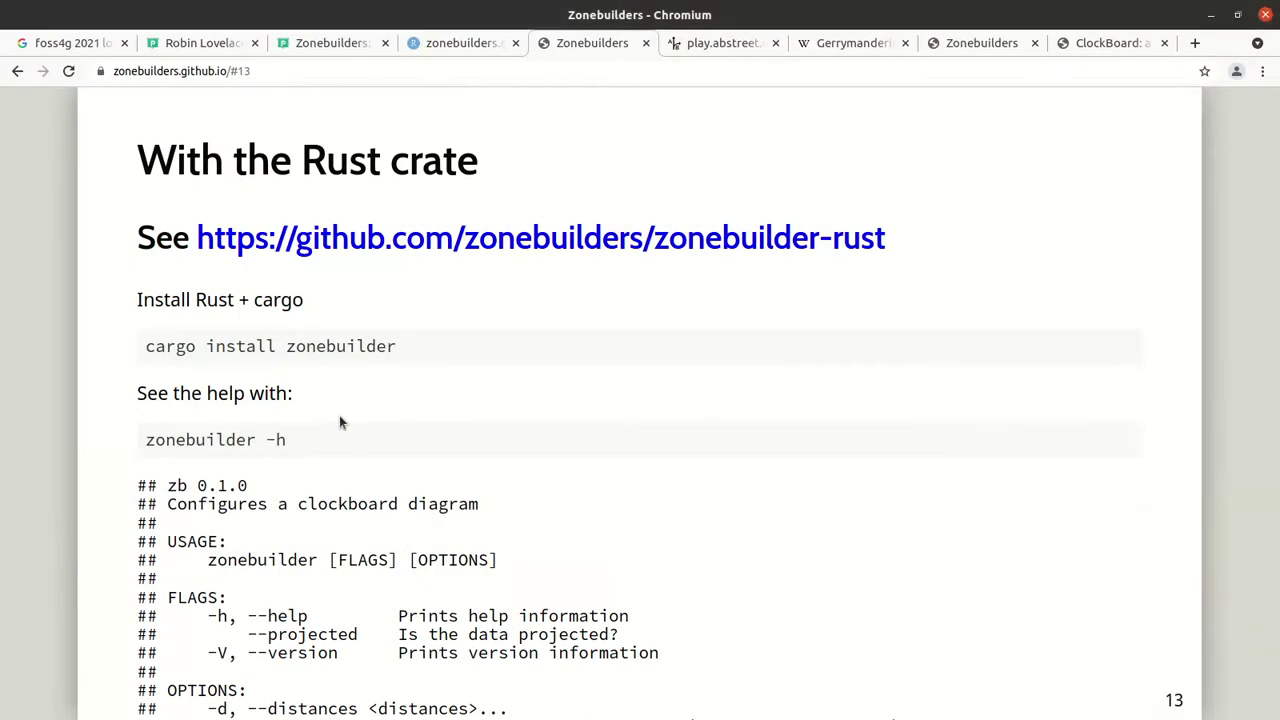
pyautogui.press('Right')
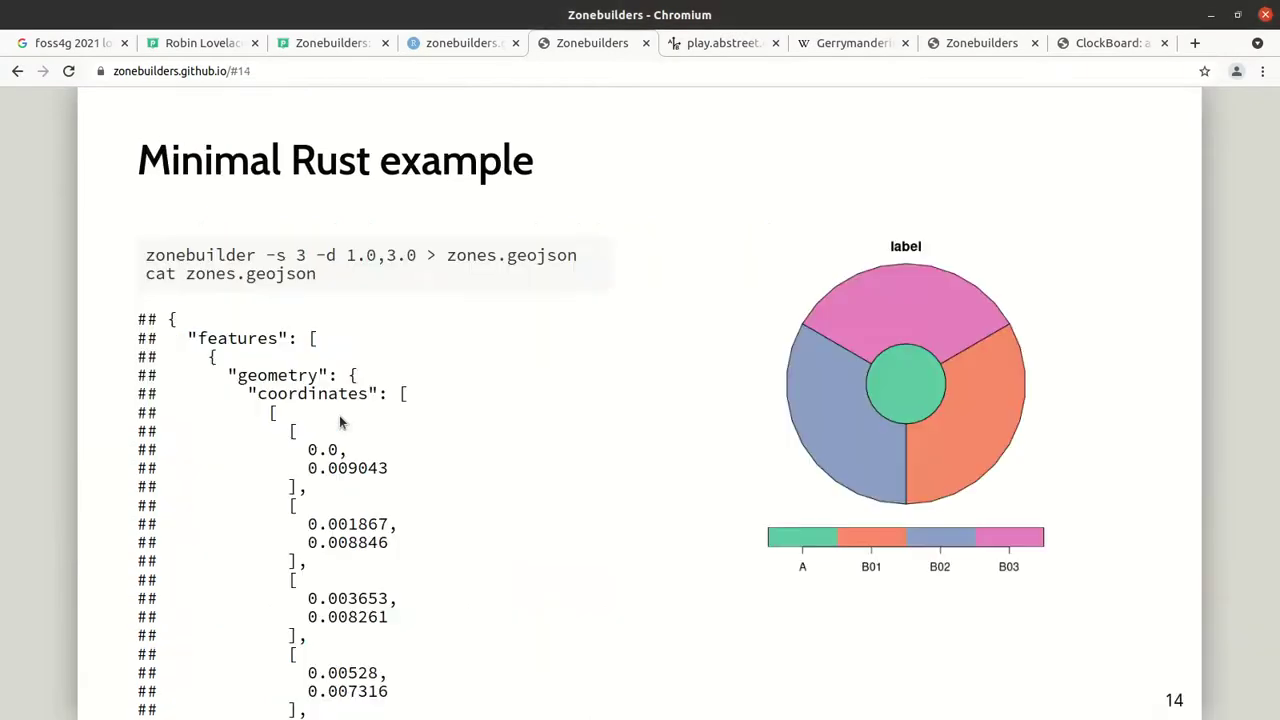
pyautogui.tripleClick(300, 266)
pyautogui.tripleClick(304, 255)
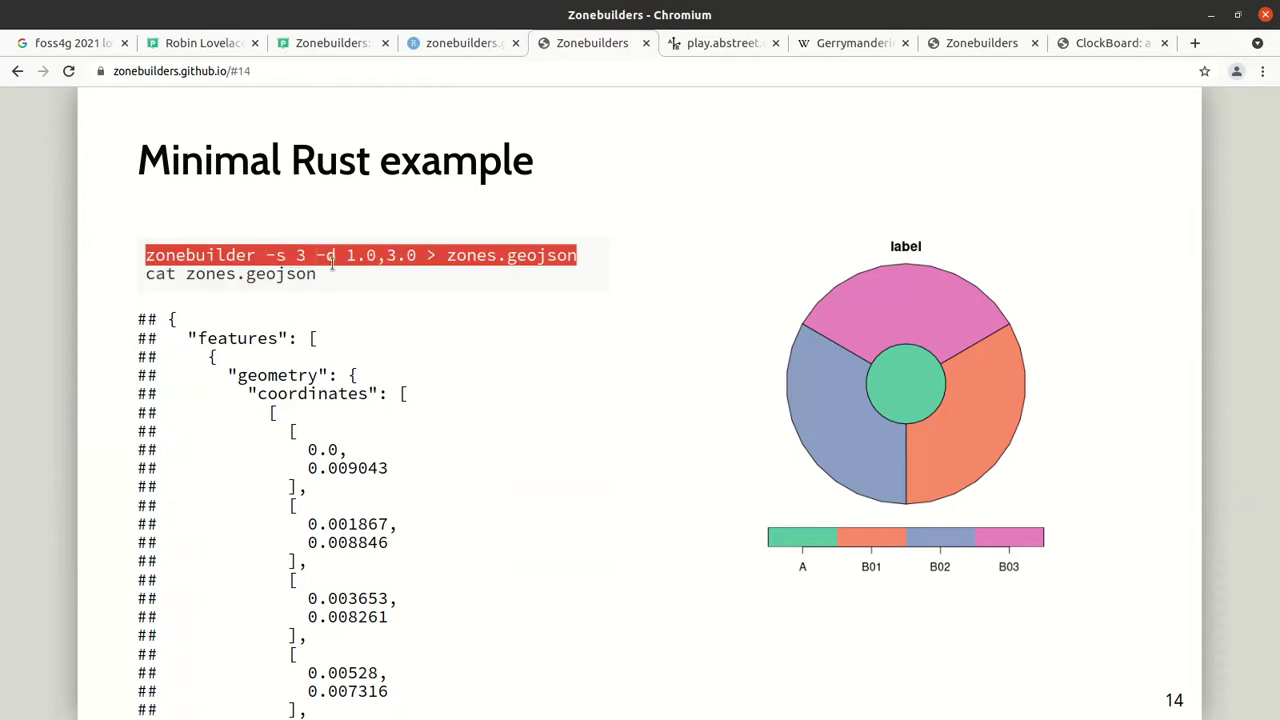
pyautogui.rightClick(332, 255)
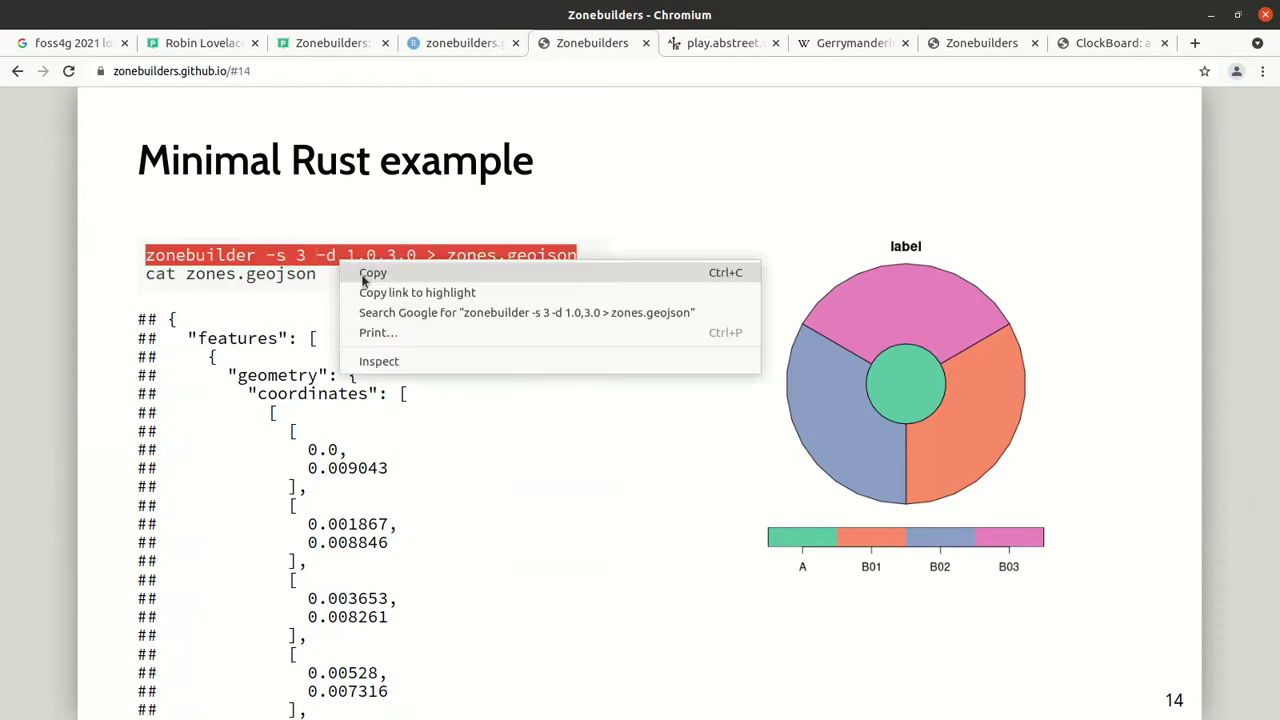
pyautogui.click(363, 278)
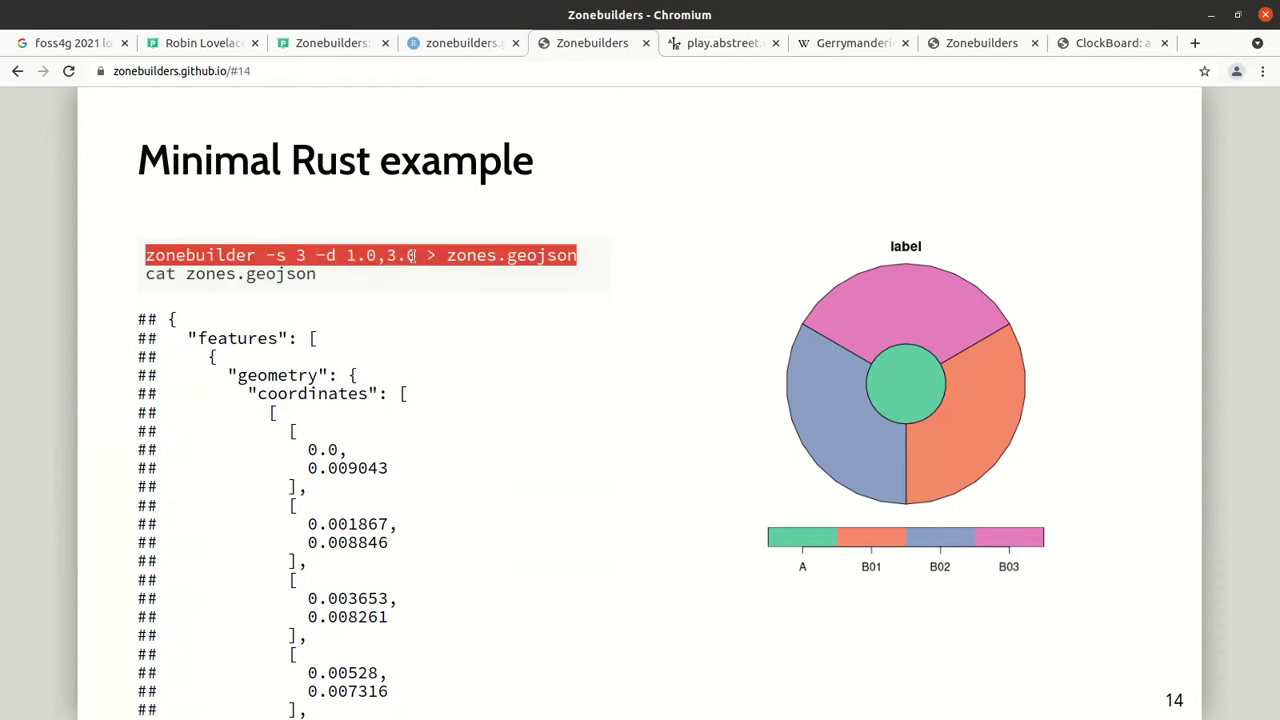
pyautogui.press('F12')
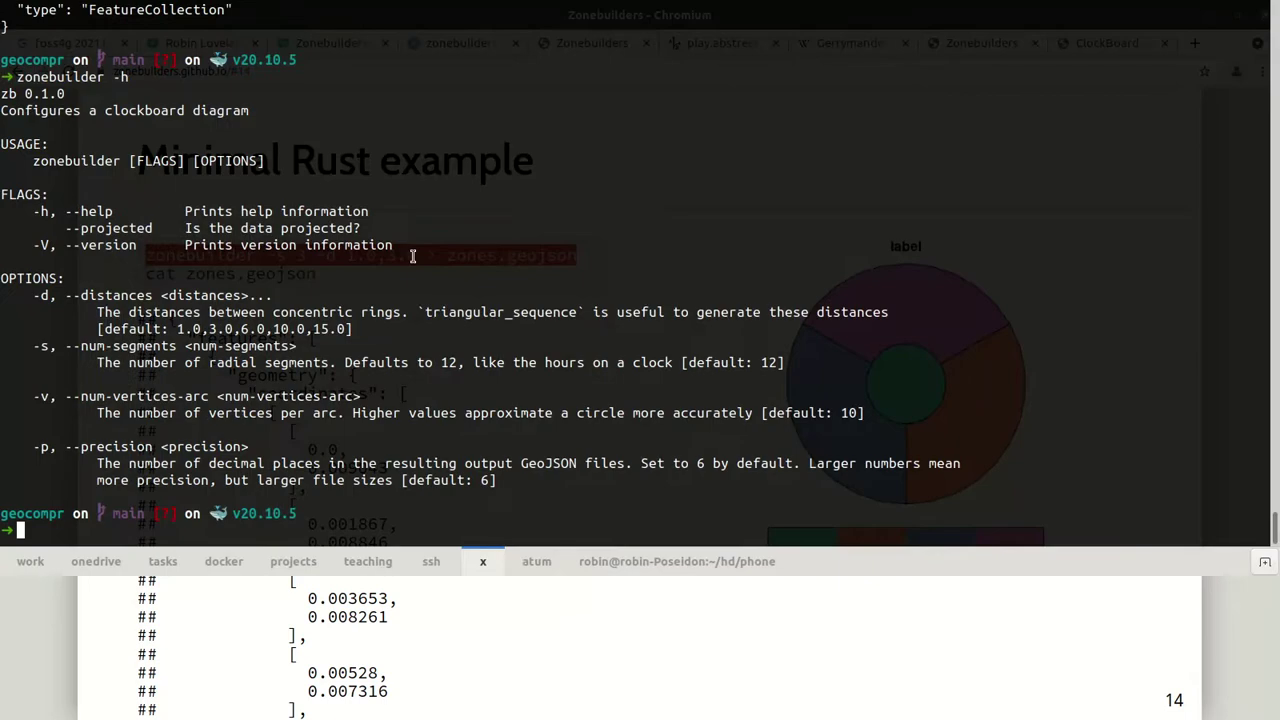
# Step: Run the pasted zonebuilder command to write zones.geojson, then view the file in less
pyautogui.hotkey('ctrl', 'shift', 'v')
pyautogui.press('Return')
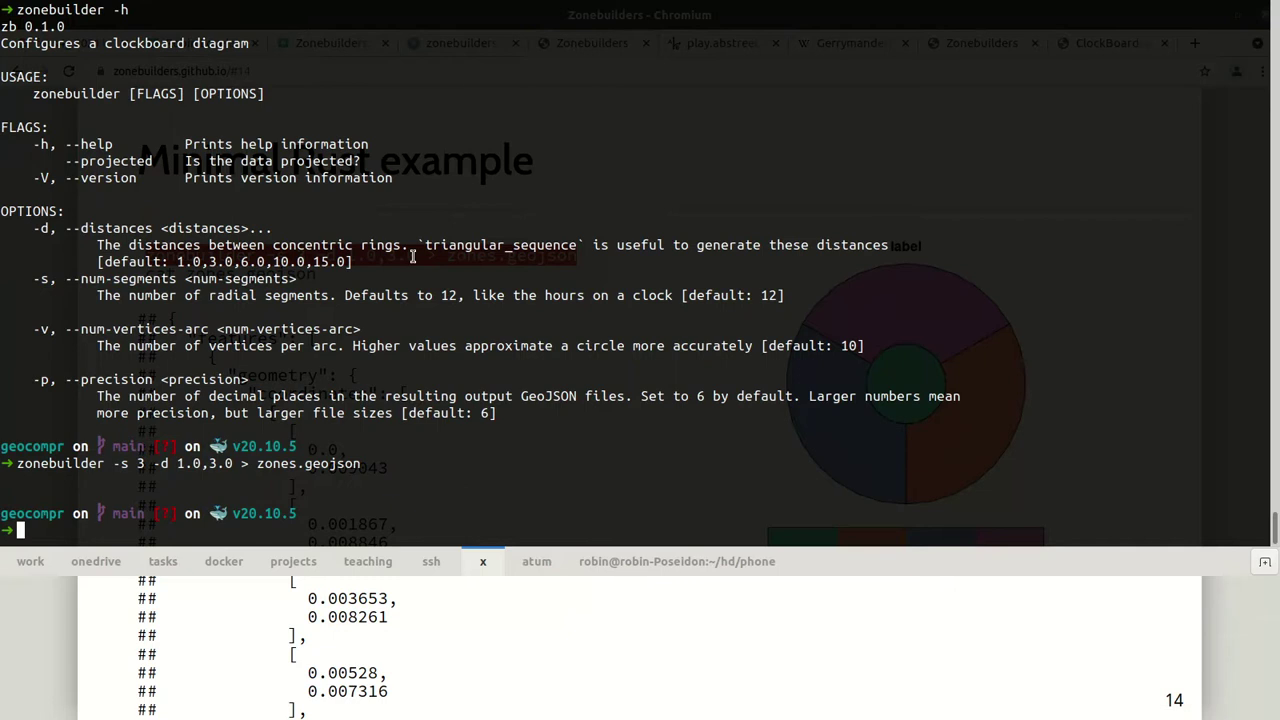
pyautogui.write('l')
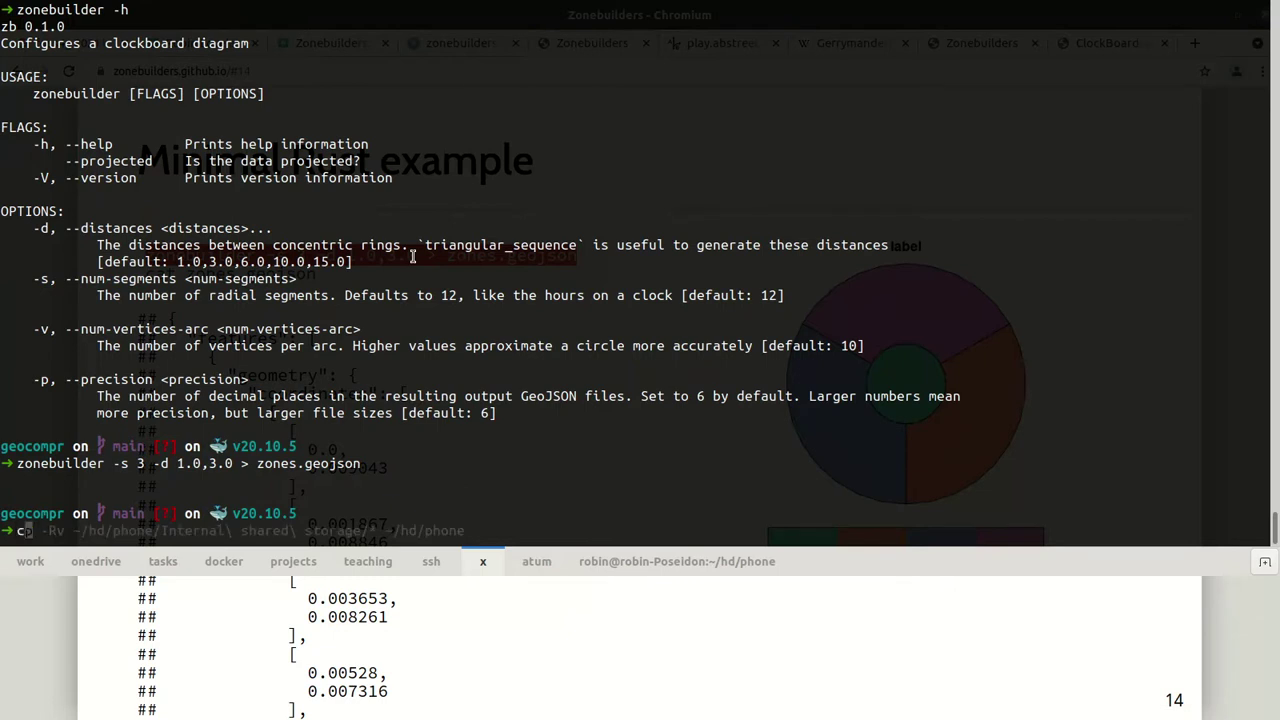
pyautogui.write('ess ')
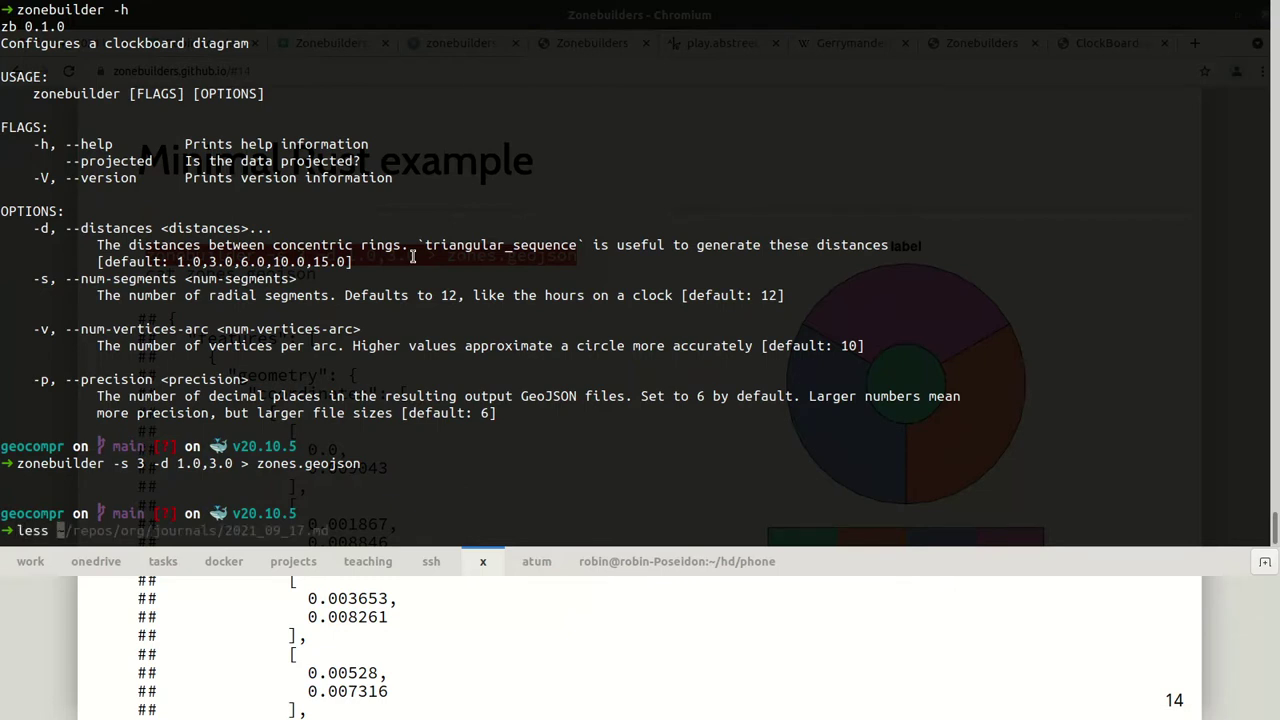
pyautogui.write('z')
pyautogui.press('Tab')
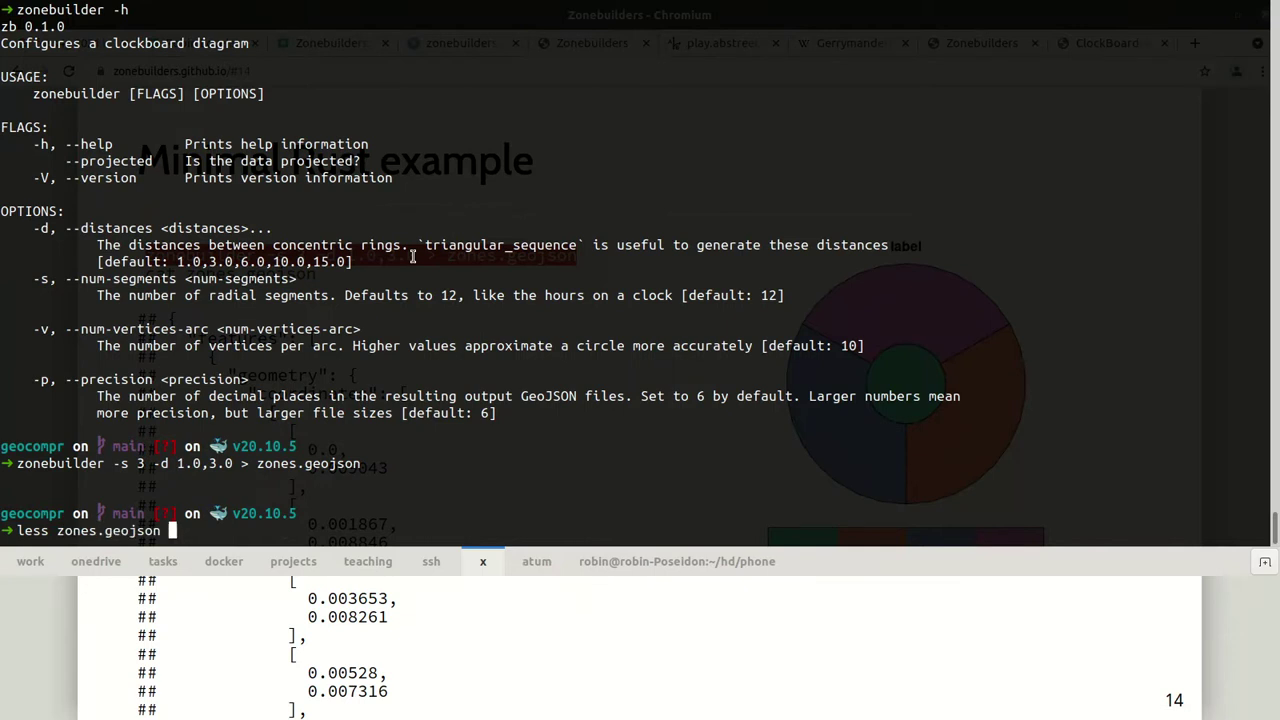
pyautogui.press('Return')
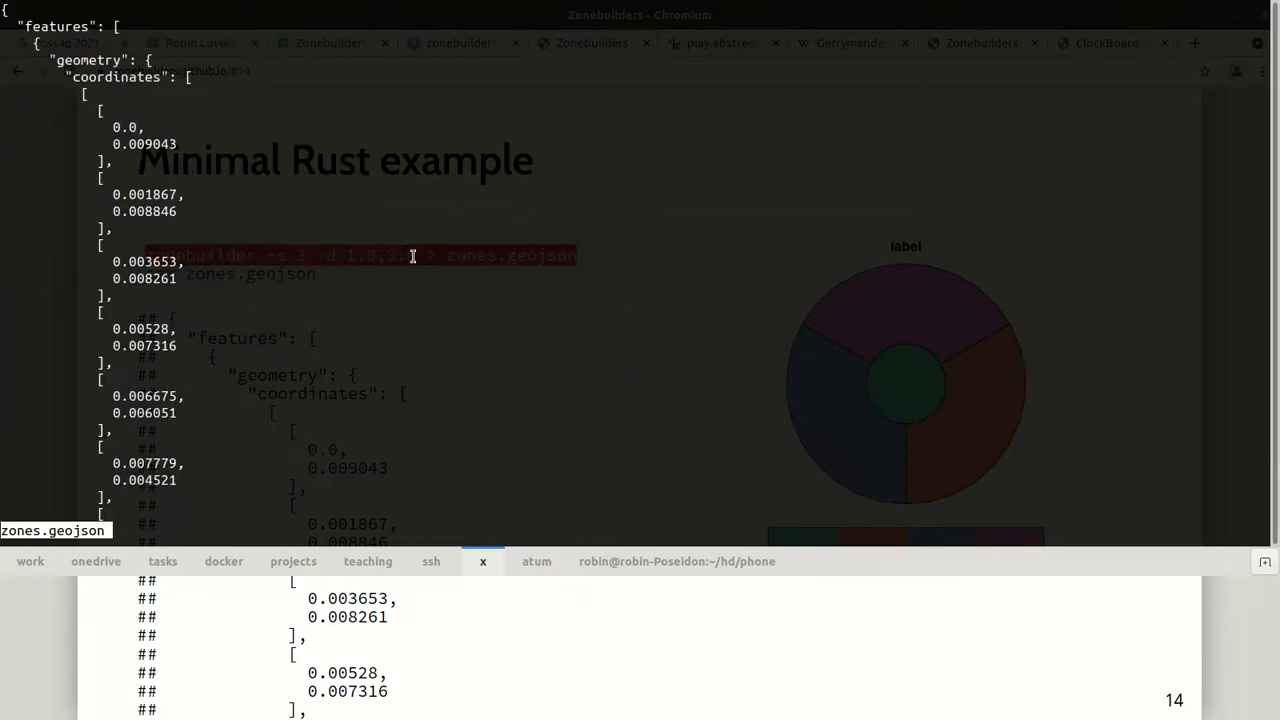
pyautogui.press('q')
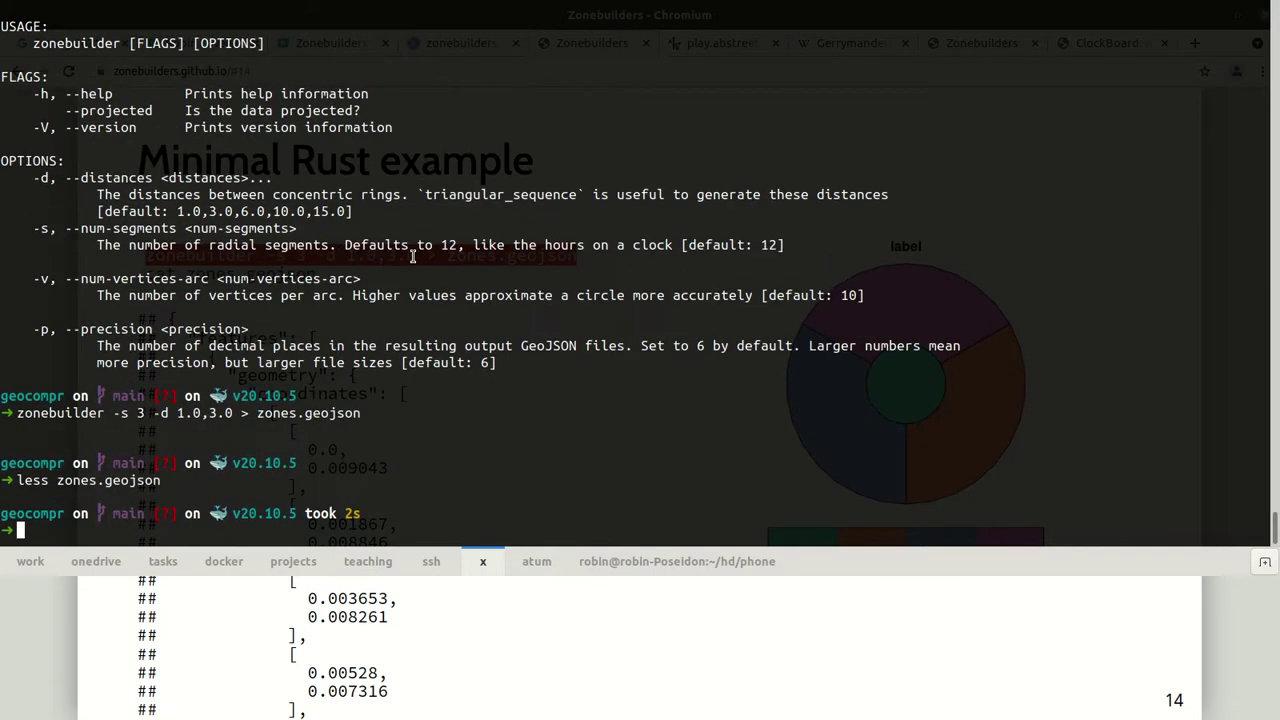
# Step: Install the zonebuilder crate with cargo (already v0.1.0) and hide the terminal
pyautogui.write('cargo ')
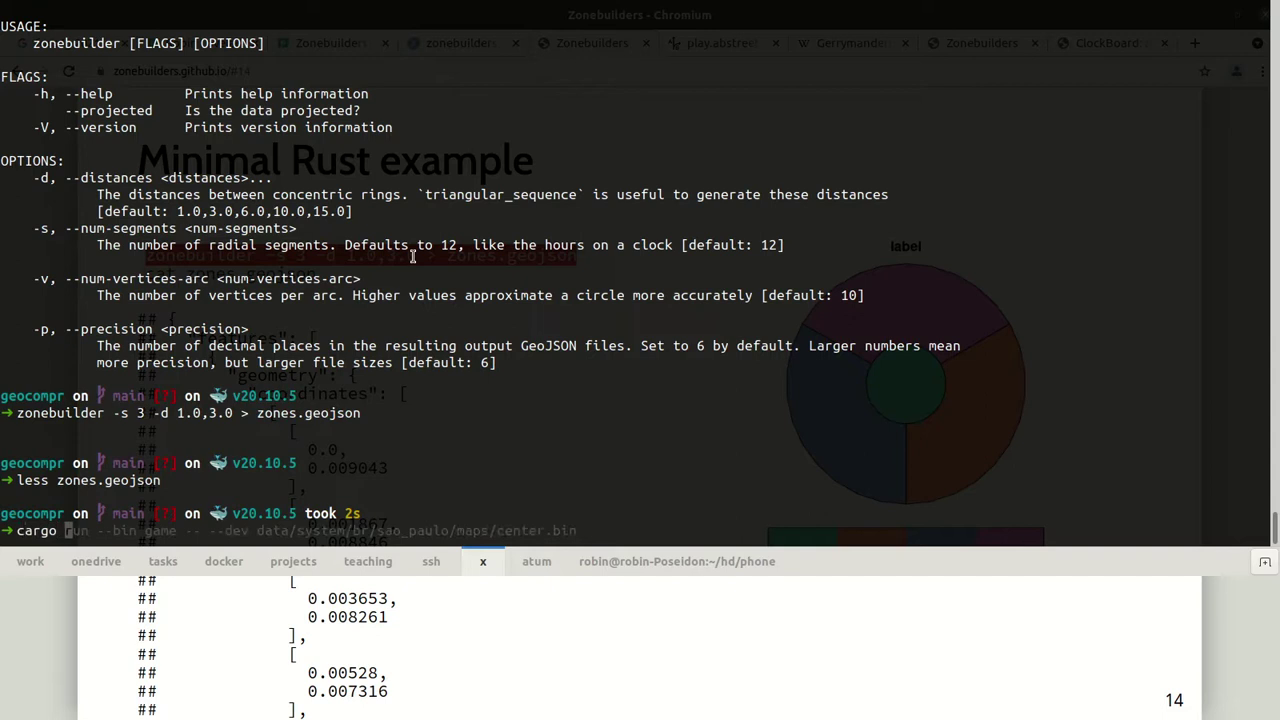
pyautogui.write('install ')
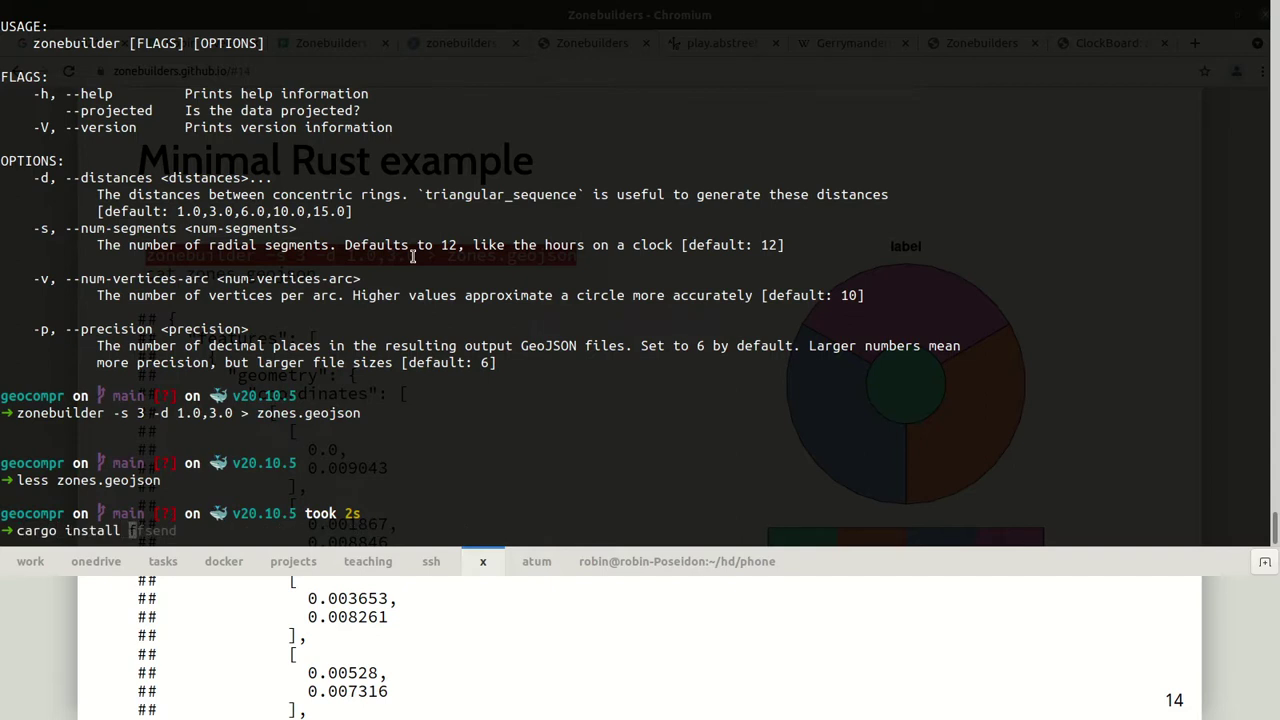
pyautogui.write('zonebuilder')
pyautogui.press('Return')
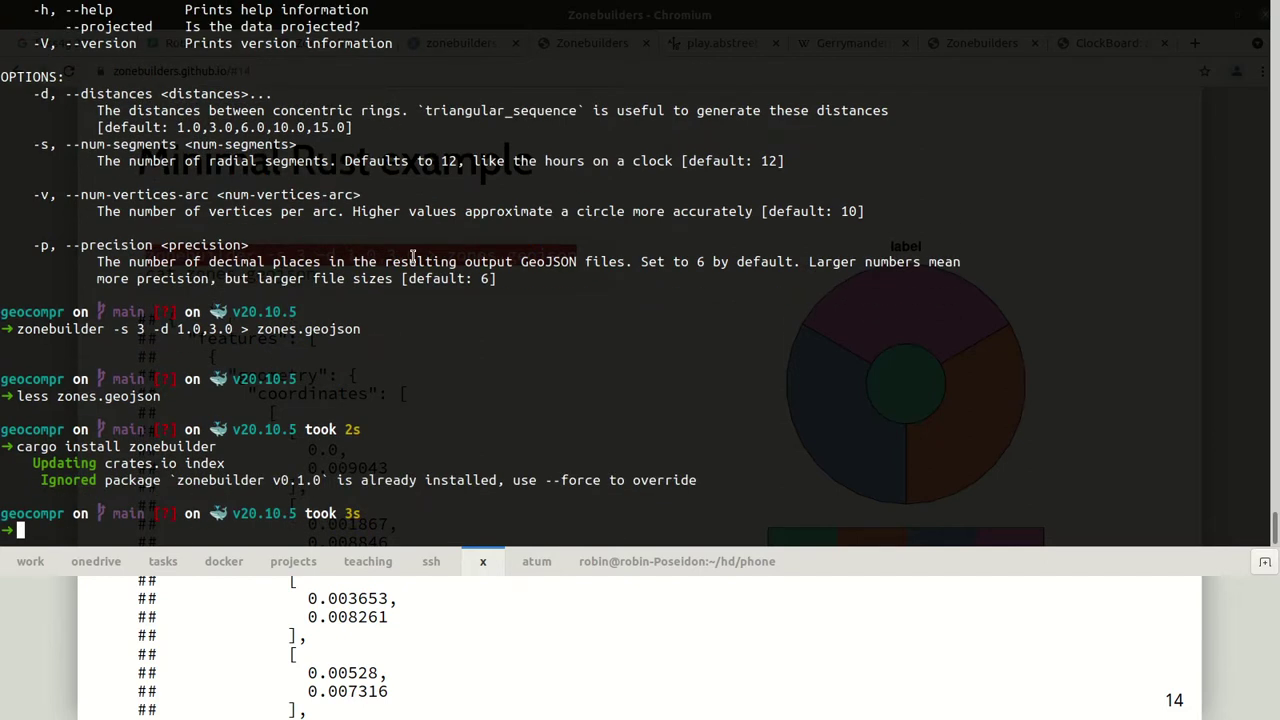
pyautogui.press('F12')
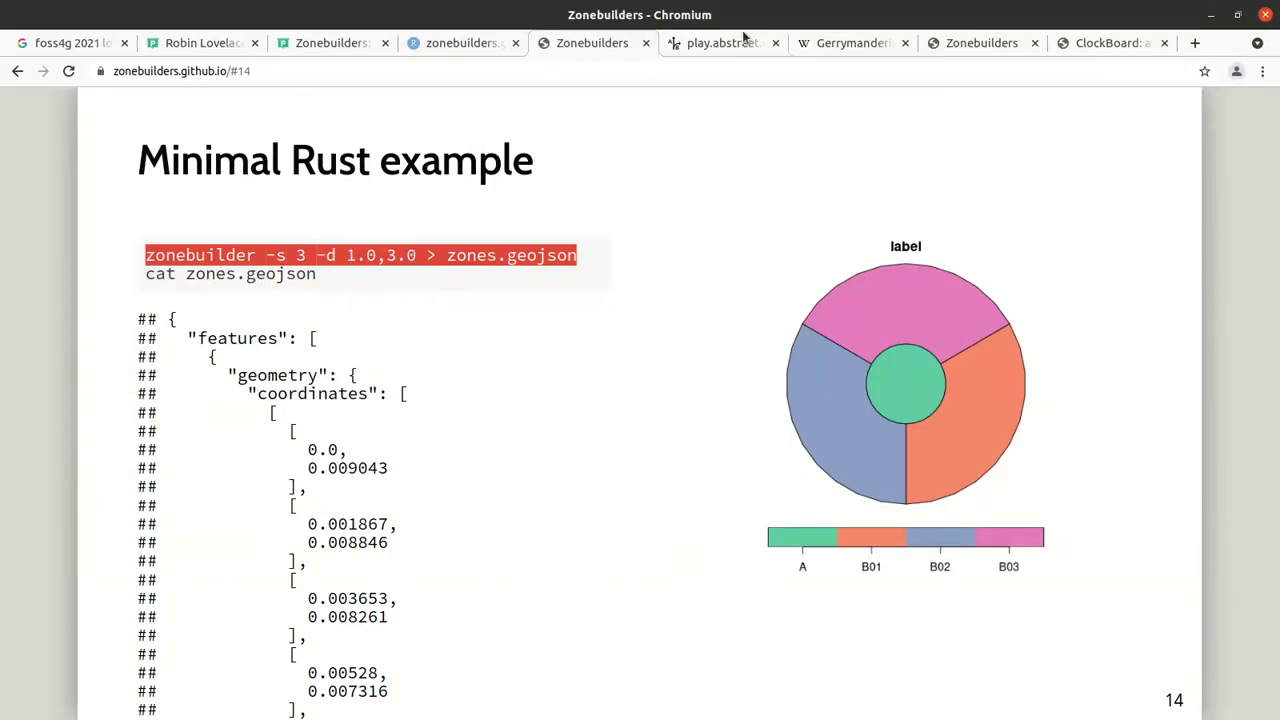
# Step: Return to the slides and advance to slide 15, 'With the Python package or QGIS plugin'
pyautogui.hotkey('alt', 'Tab')
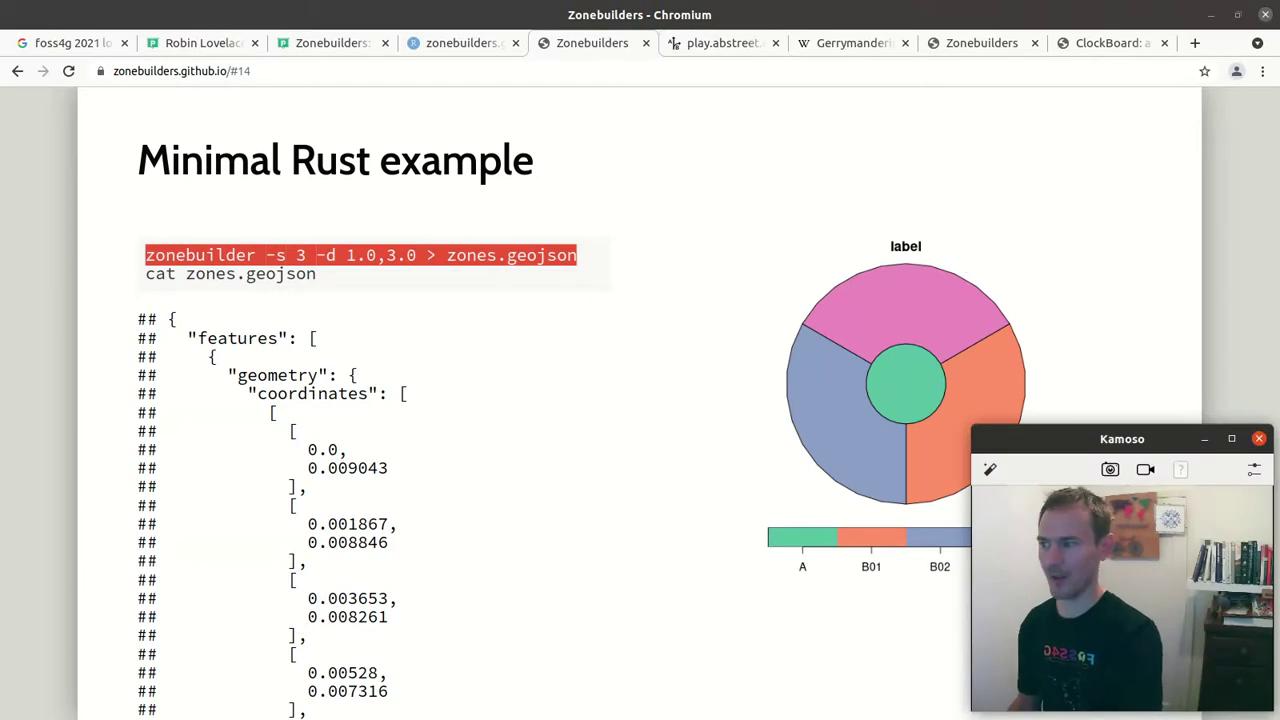
pyautogui.press('Right')
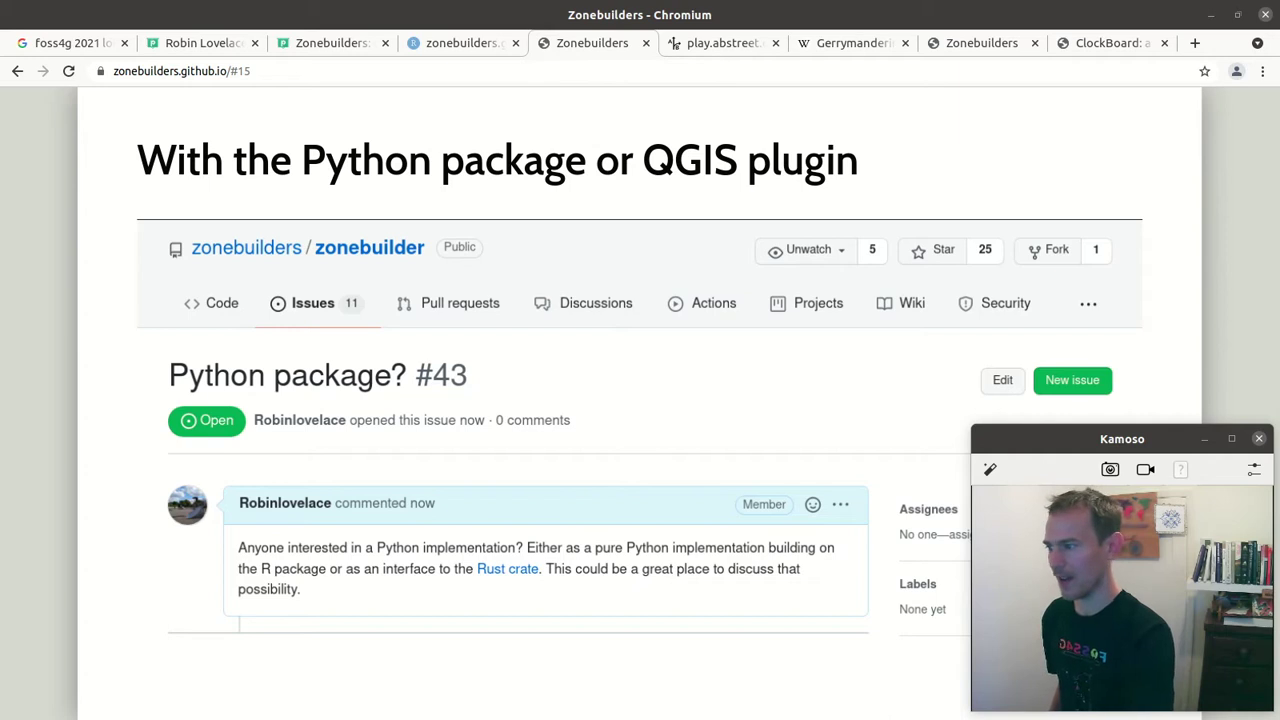
# Step: Reveal the issue 41 link, then move on to slide 17, 'In your web browser'
pyautogui.press('Right')
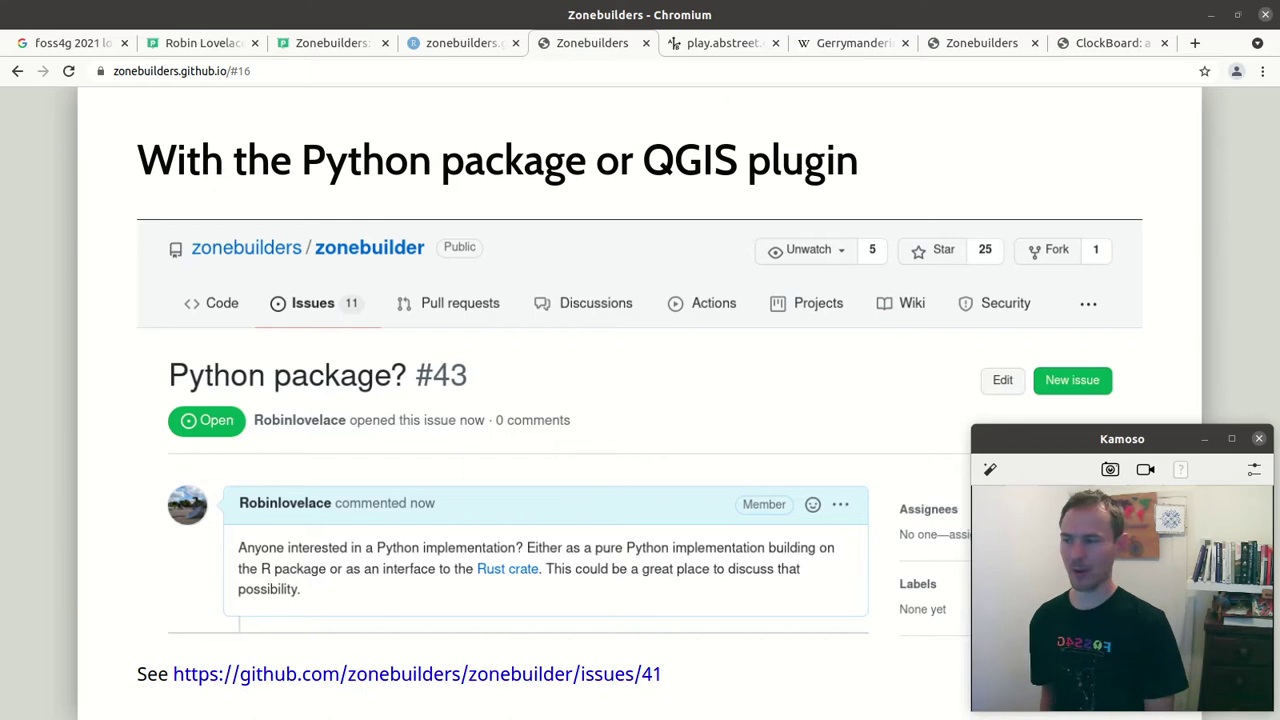
pyautogui.press('Right')
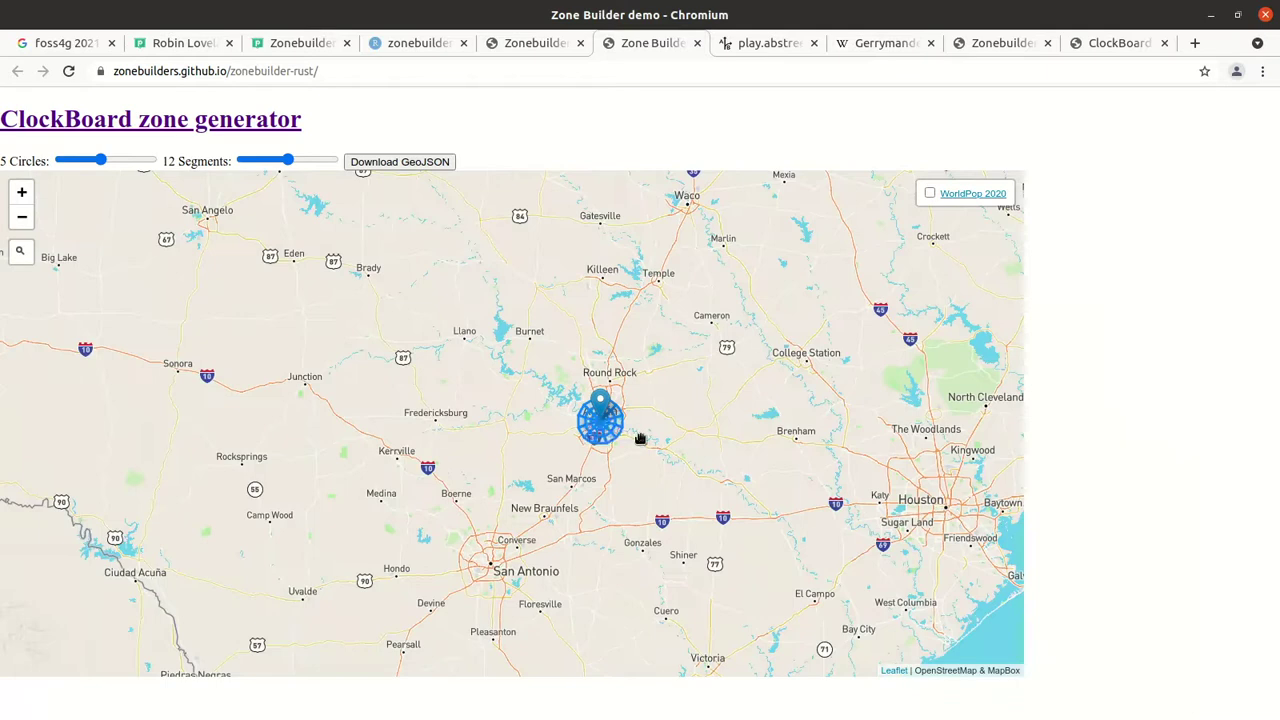
# Step: Move the ClockBoard zone centre onto Houston and frame the rings on the map
pyautogui.moveTo(743, 449); pyautogui.dragTo(491, 419)
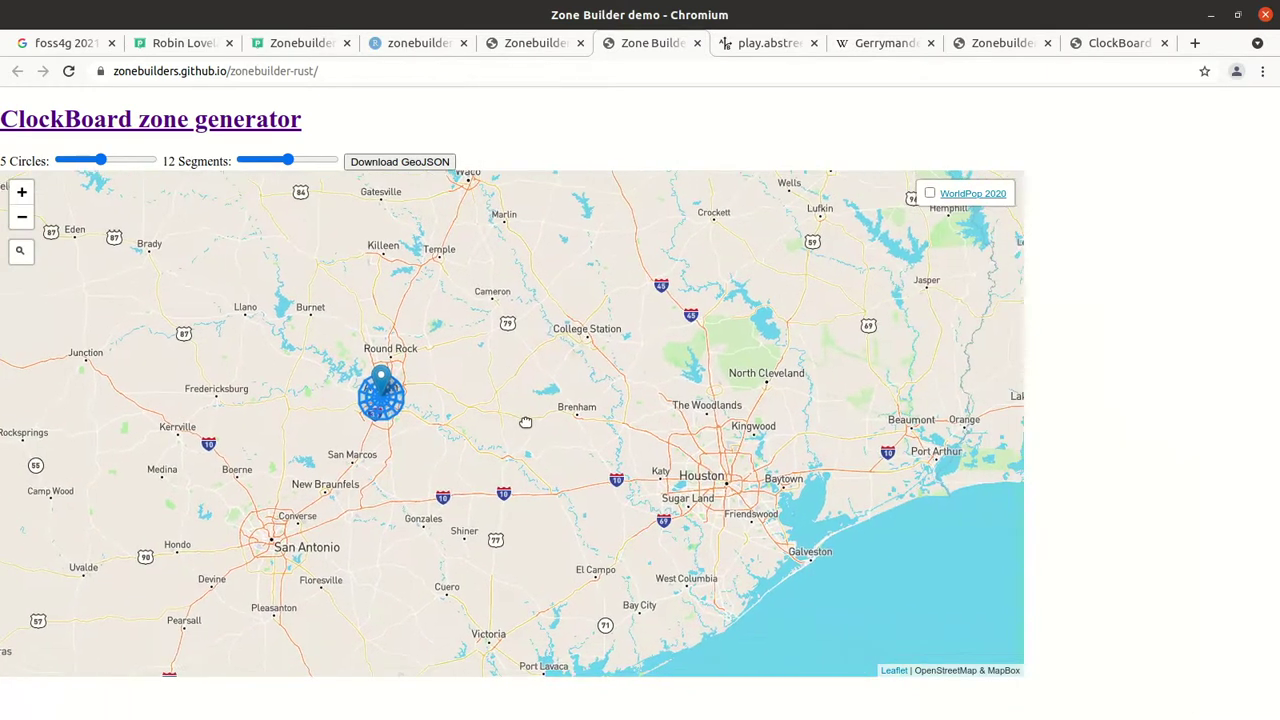
pyautogui.click(575, 423)
pyautogui.moveTo(604, 420); pyautogui.dragTo(748, 472)
pyautogui.scroll(1, 742, 492)
pyautogui.scroll(3, 735, 500)
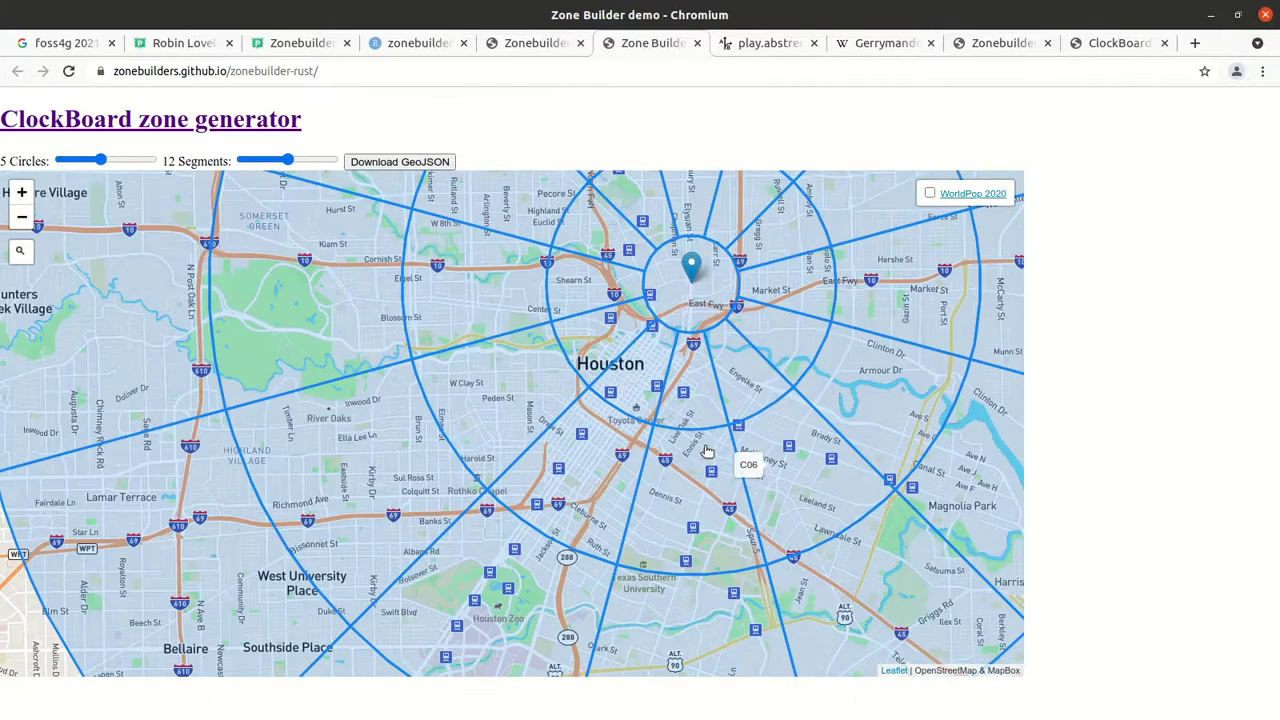
pyautogui.moveTo(723, 371); pyautogui.dragTo(660, 510)
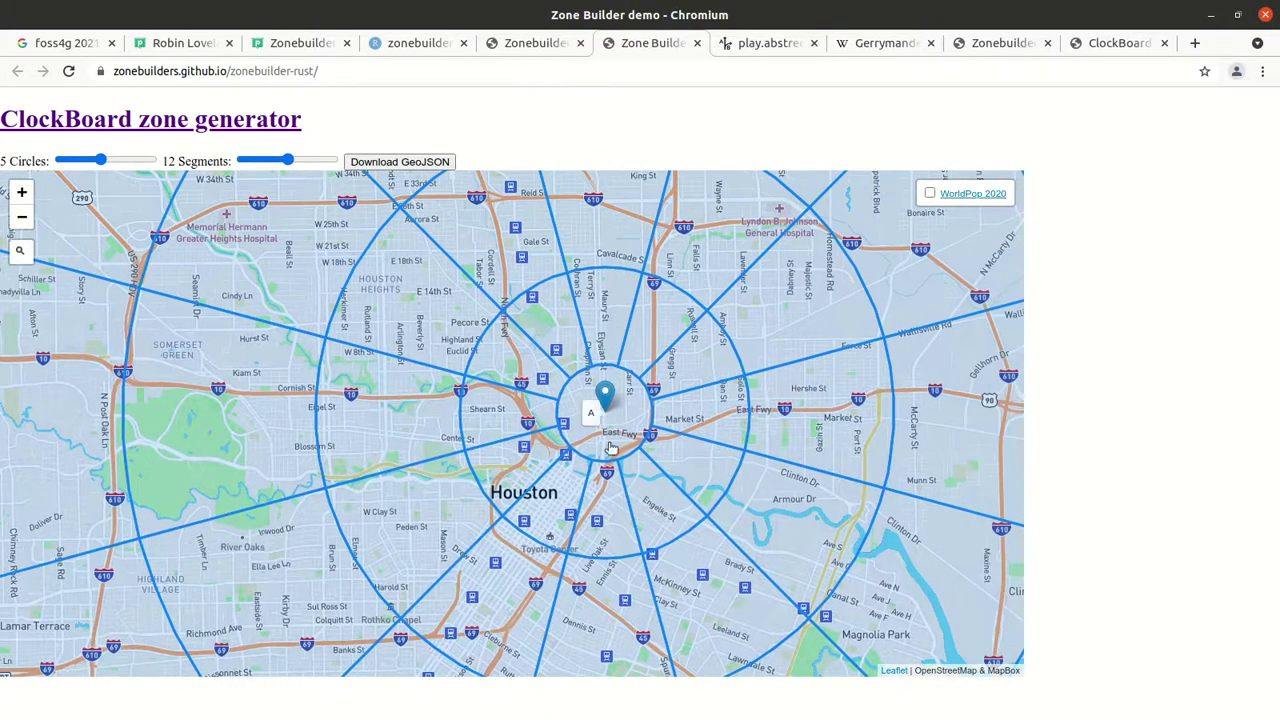
pyautogui.moveTo(620, 393)
pyautogui.mouseDown()
pyautogui.moveTo(513, 535)
pyautogui.moveTo(530, 533)
pyautogui.moveTo(491, 530)
pyautogui.moveTo(515, 531)
pyautogui.mouseUp()
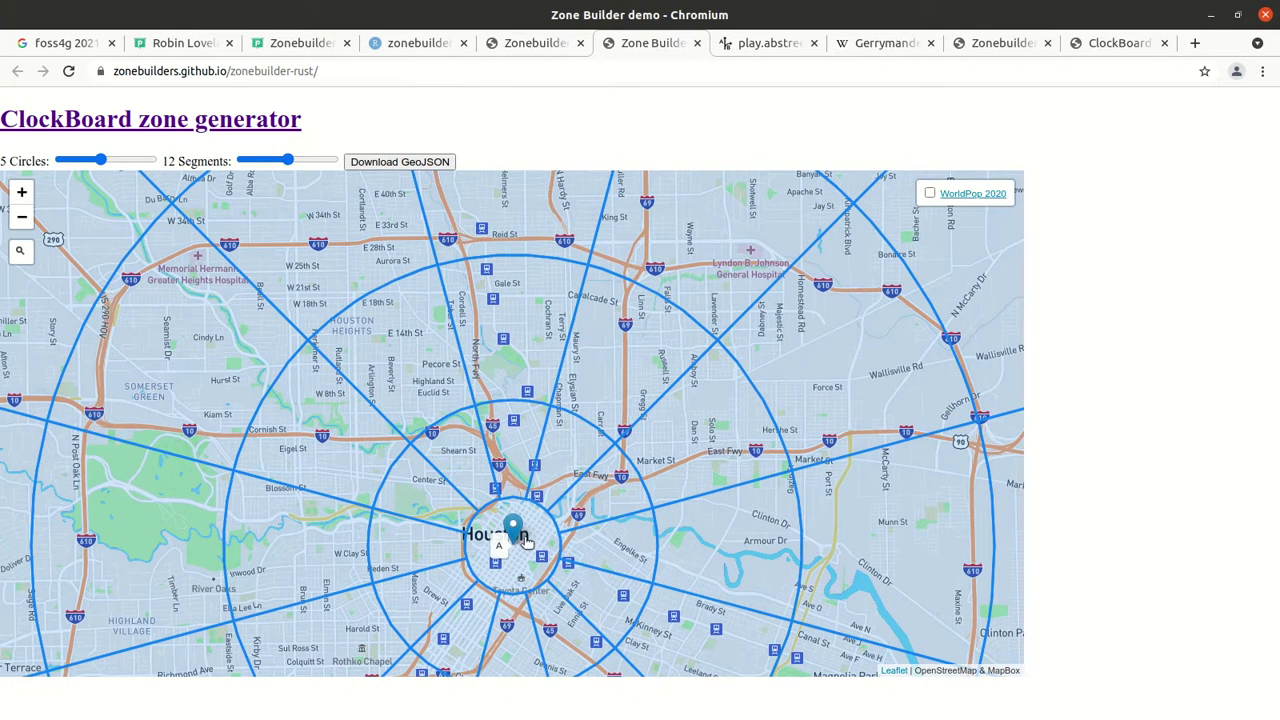
pyautogui.scroll(-3, 730, 531)
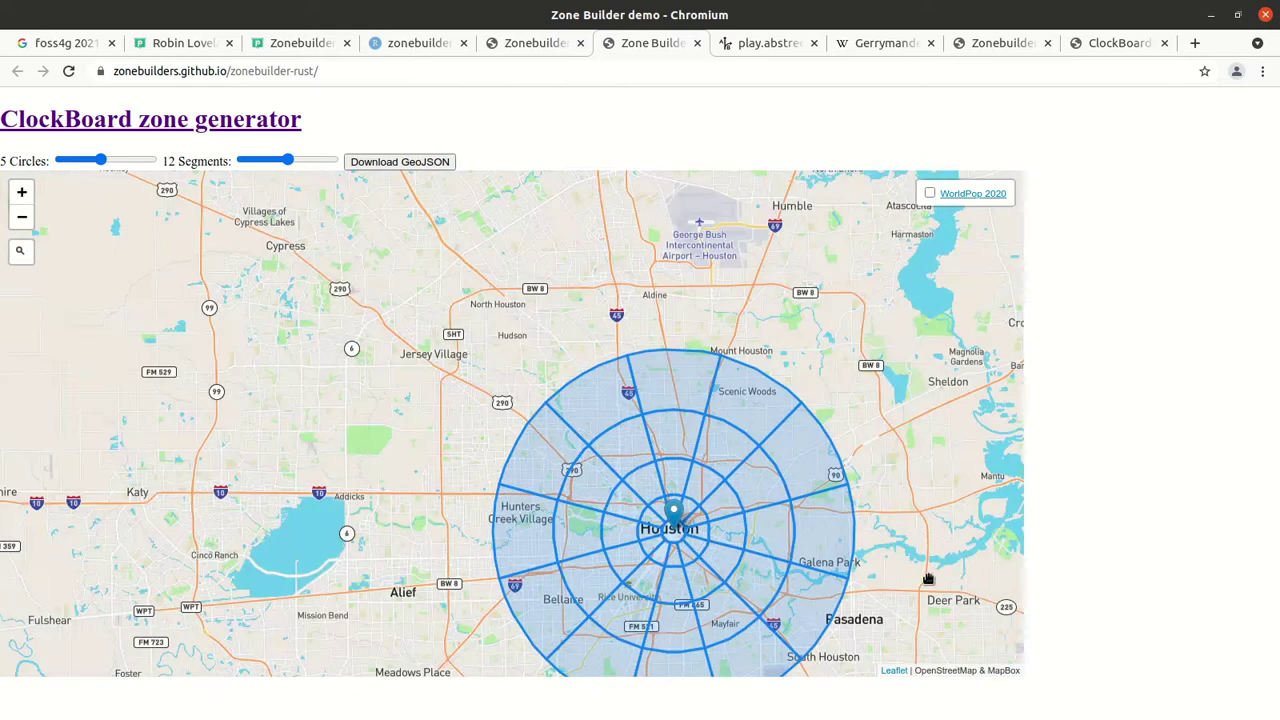
pyautogui.moveTo(929, 580); pyautogui.dragTo(846, 473)
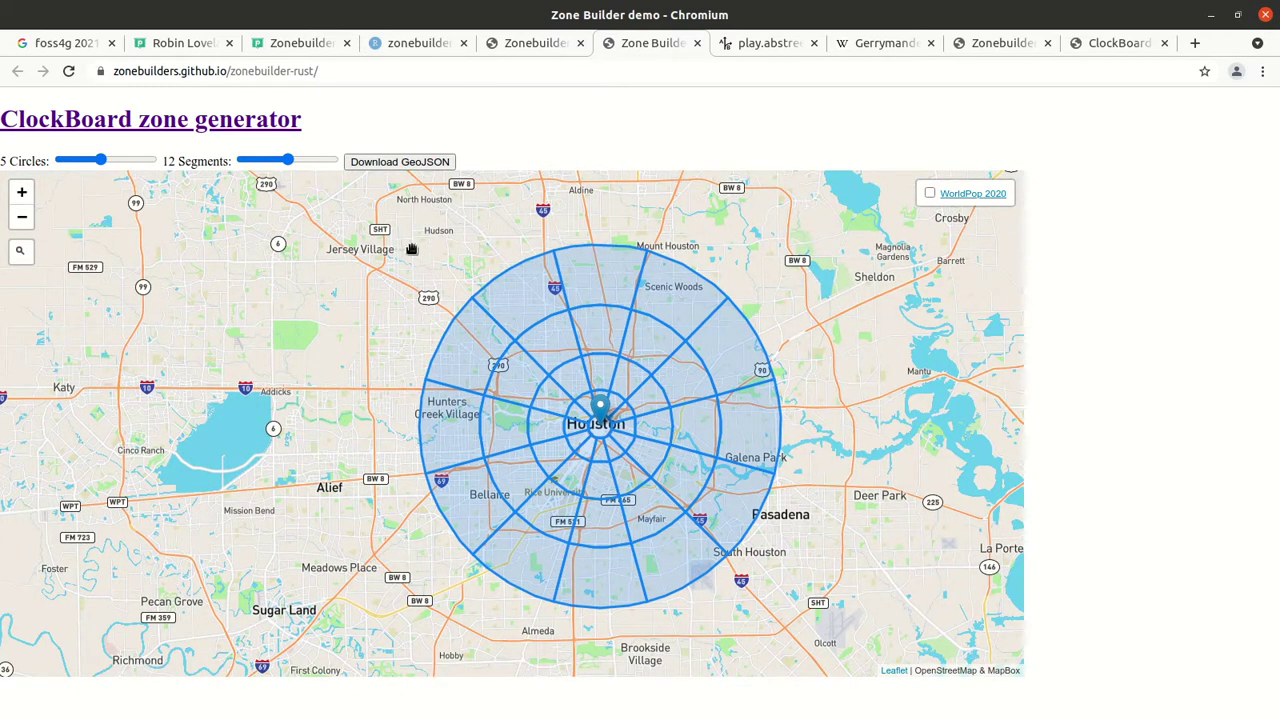
pyautogui.scroll(-2, 833, 583)
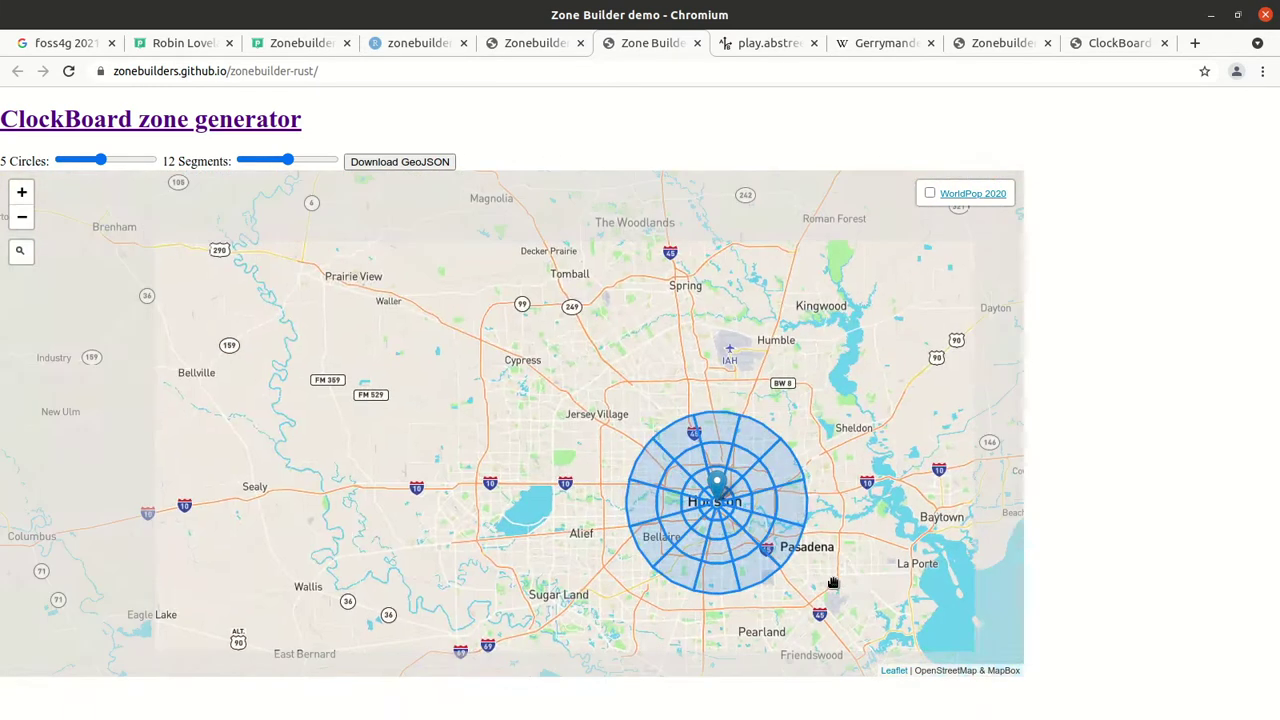
pyautogui.moveTo(172, 231); pyautogui.dragTo(95, 178)
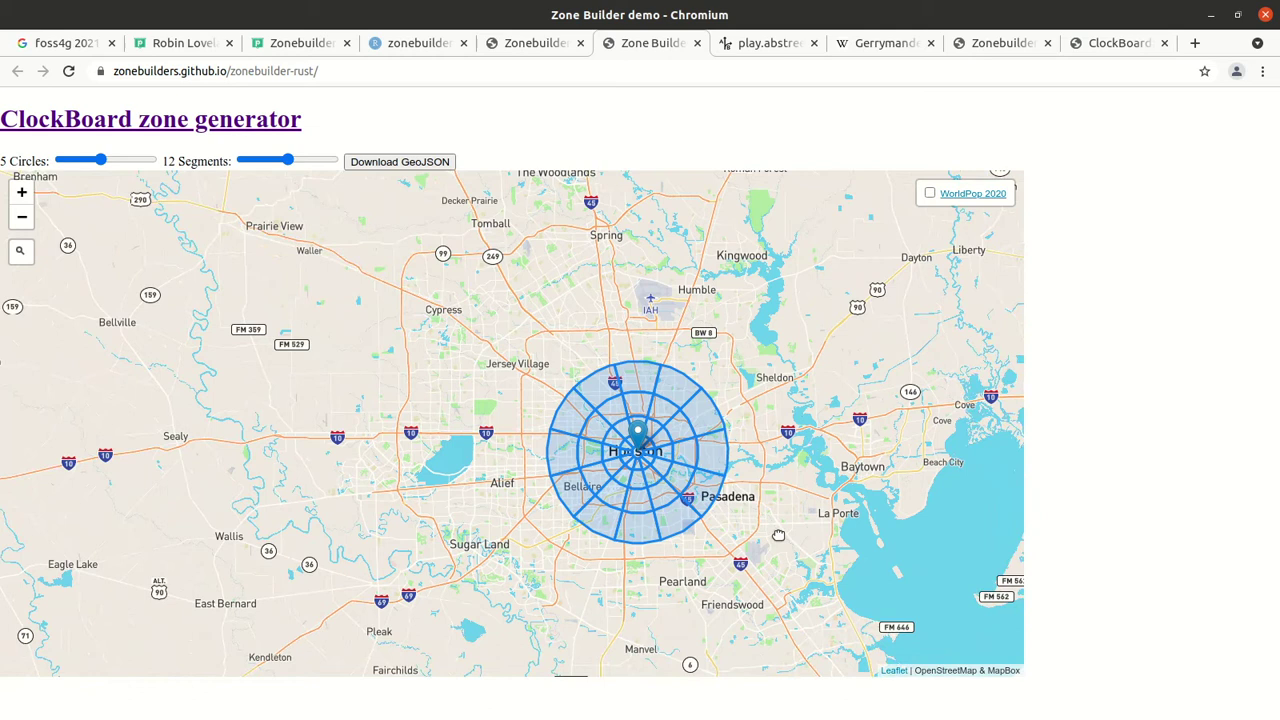
# Step: Set 9 circles, download the zones as clockboard.geojson, and go back to the slides
pyautogui.click(108, 167)
pyautogui.moveTo(108, 167); pyautogui.dragTo(142, 168)
pyautogui.click(443, 166)
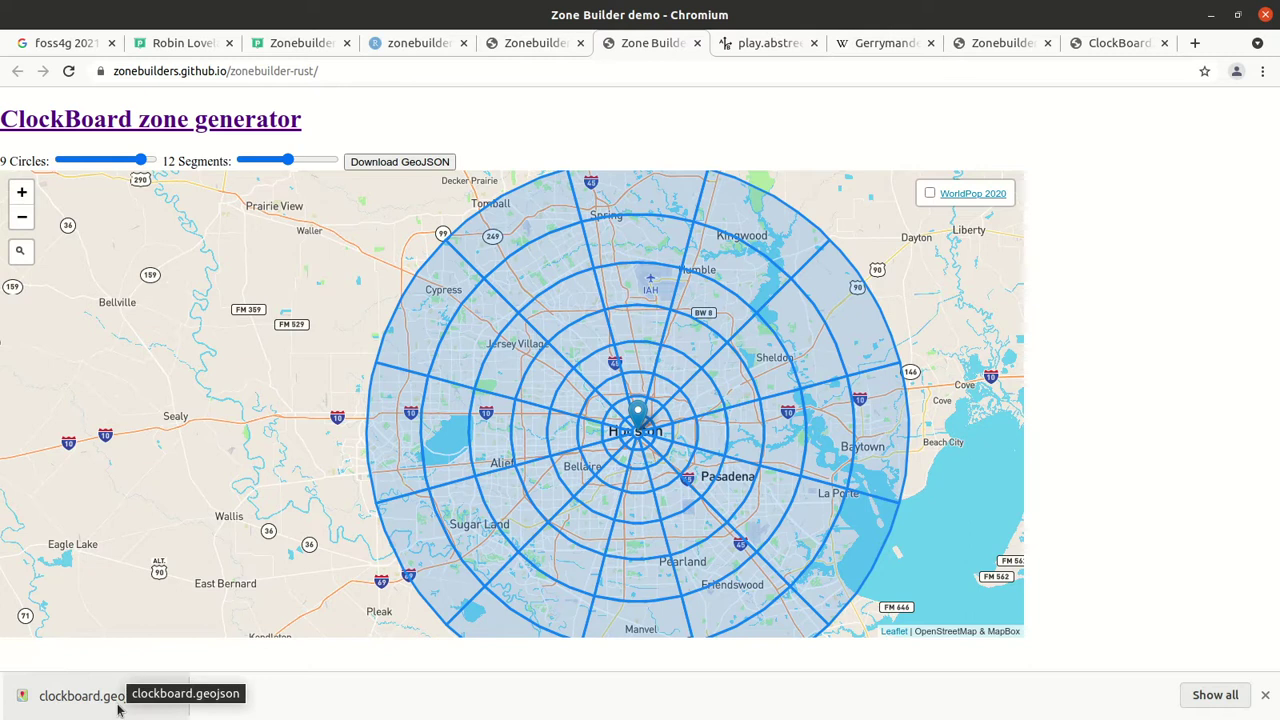
pyautogui.click(528, 44)
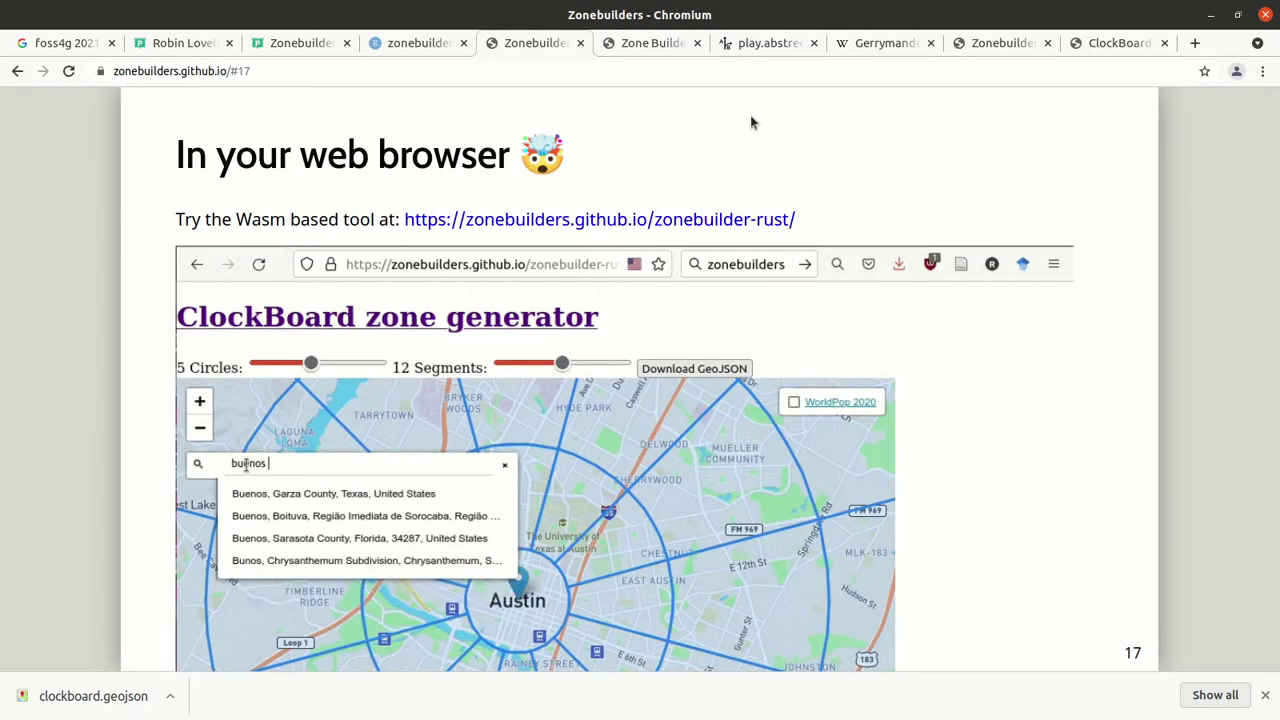
# Step: Present slide 18, 'The ClockBoard paper', then settle on slide 19, 'Next steps'
pyautogui.press('Right')
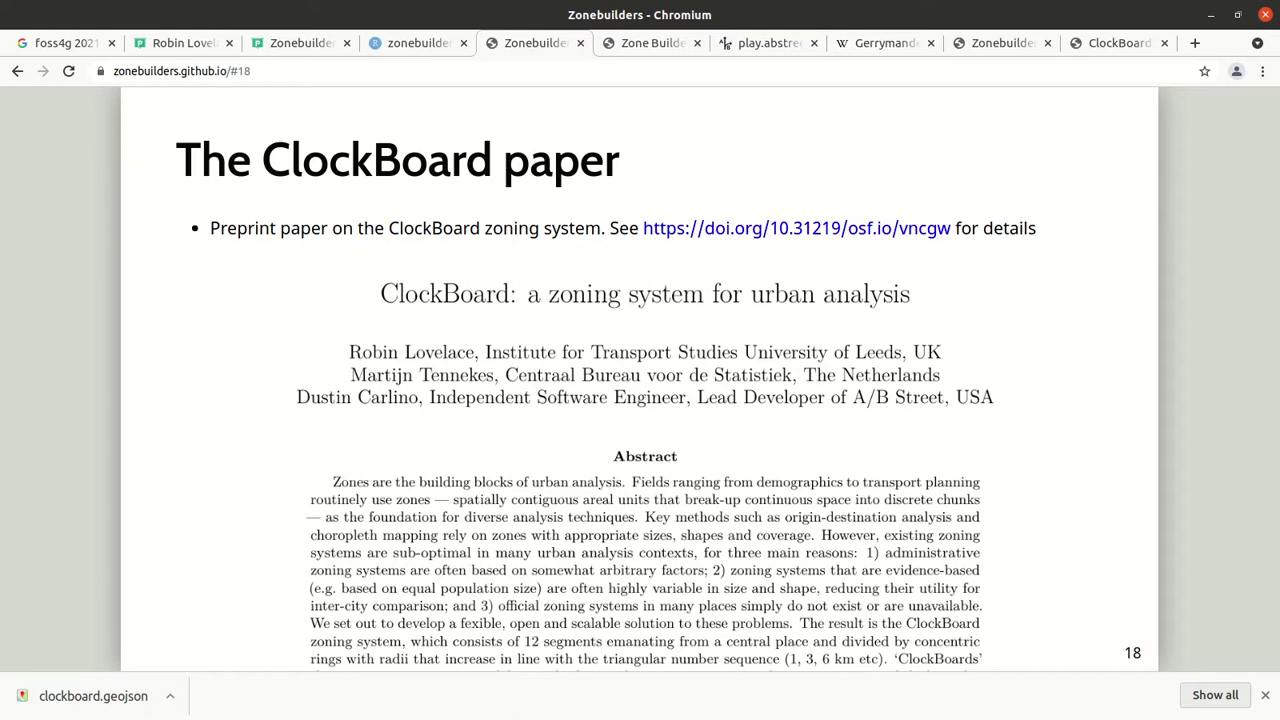
pyautogui.press('Right')
pyautogui.press('Right')
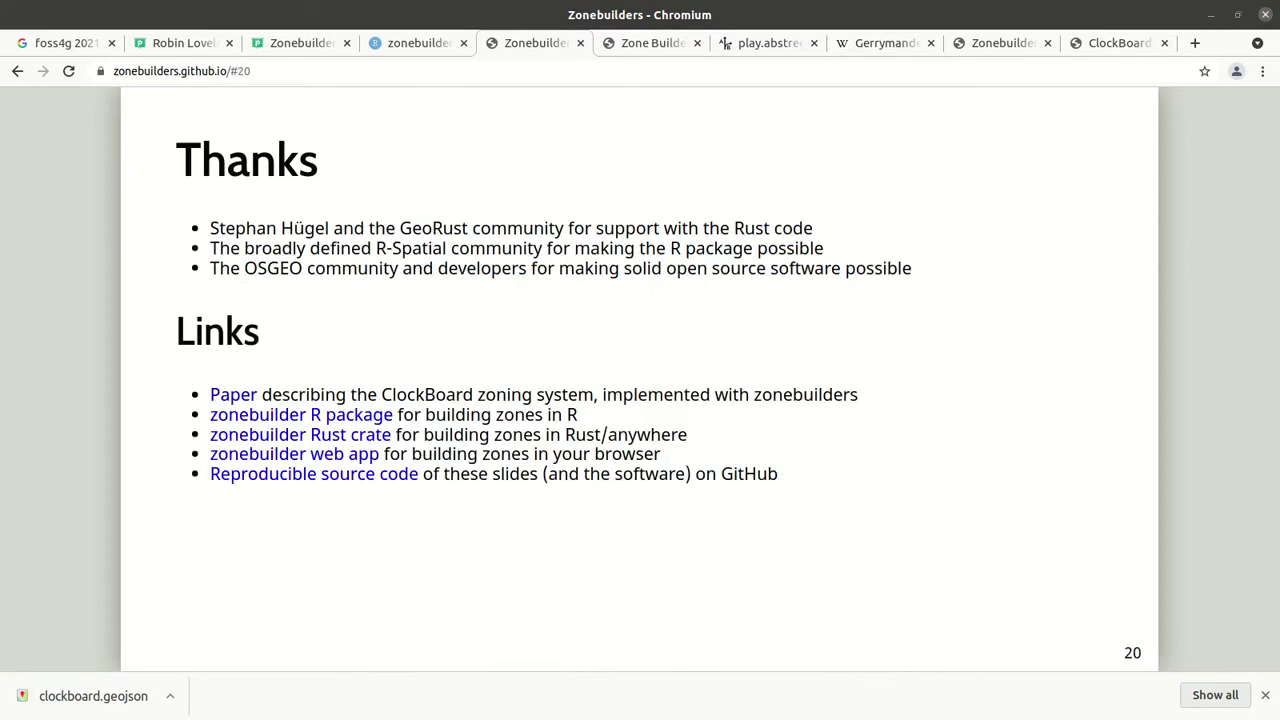
pyautogui.press('Left')
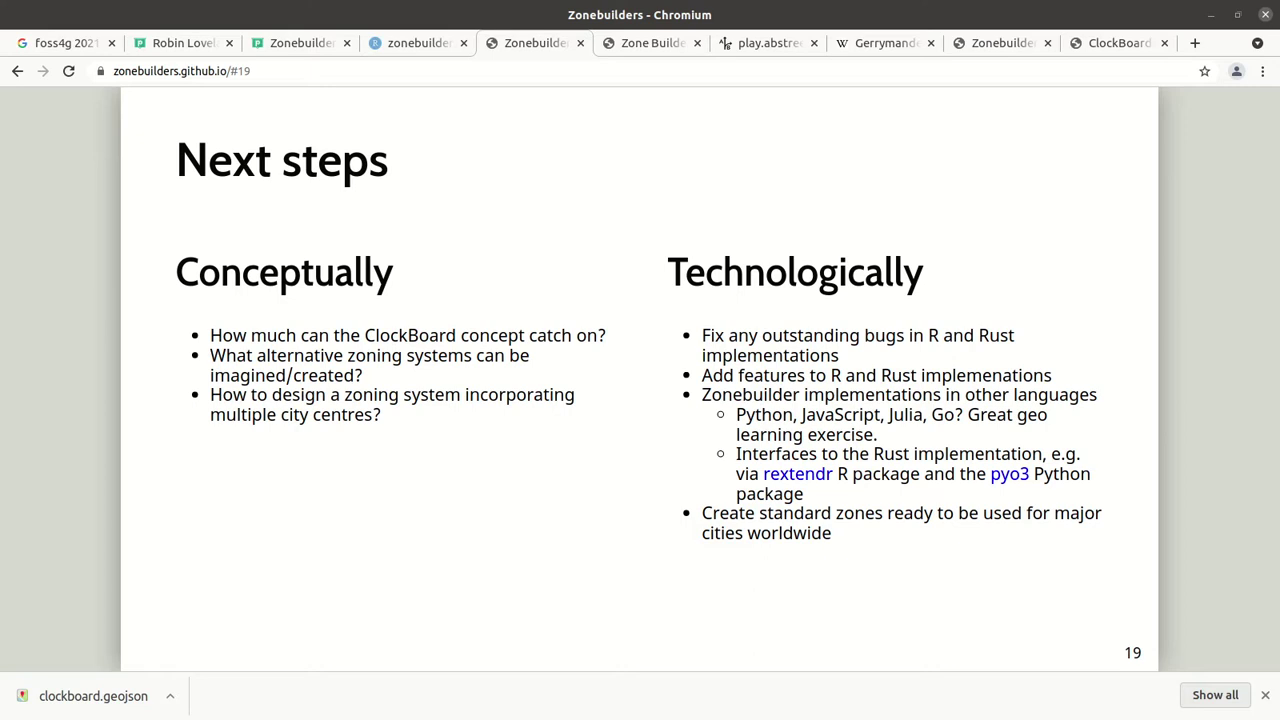
pyautogui.click(987, 47)
pyautogui.click(1100, 45)
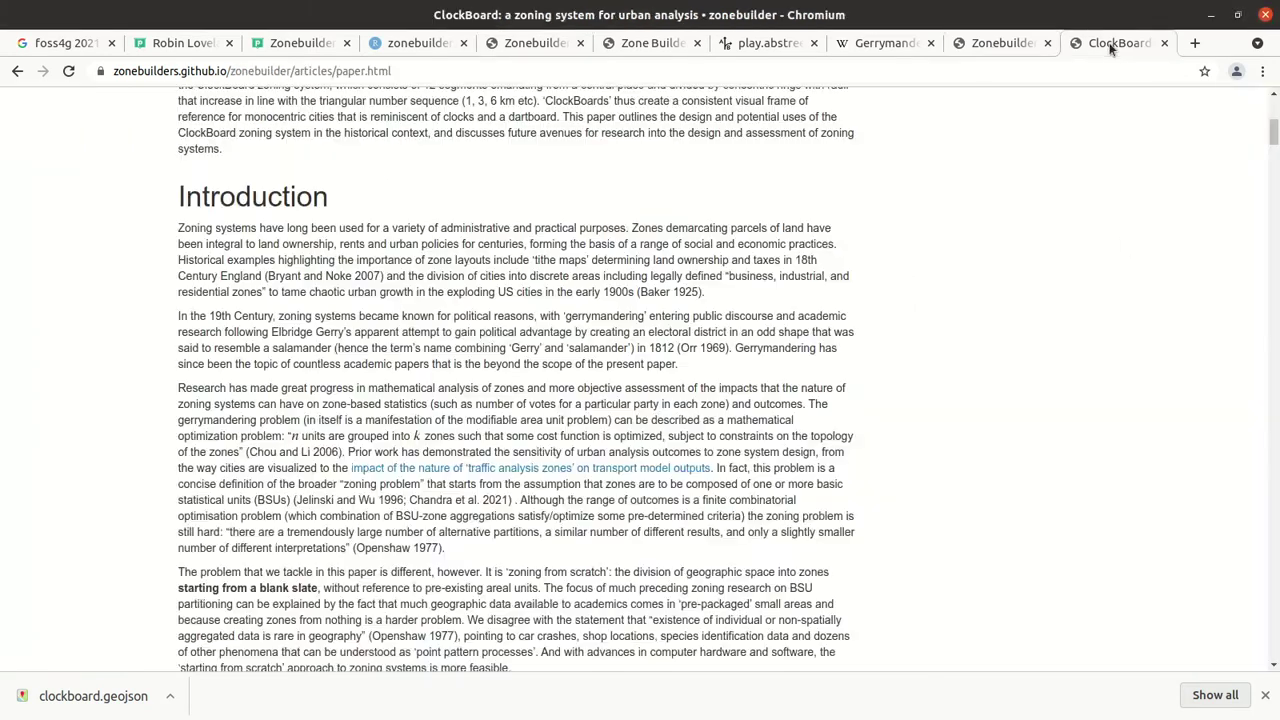
pyautogui.scroll(5, 597, 402)
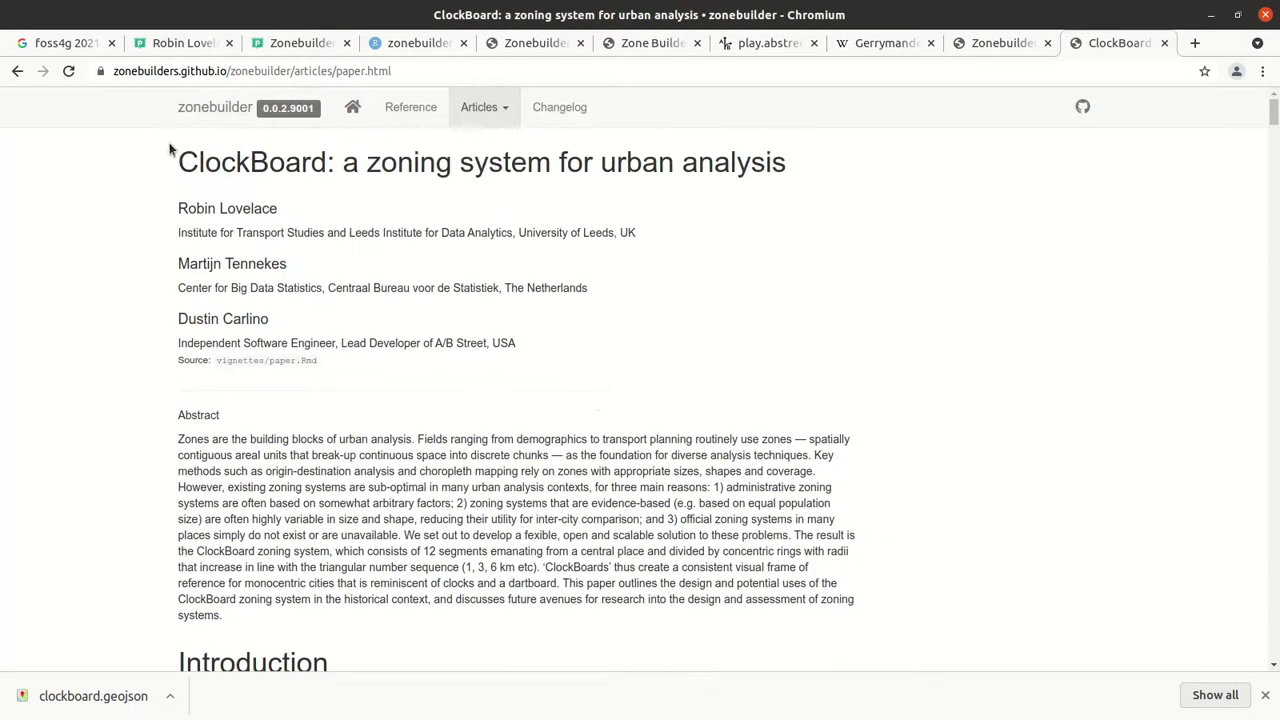
pyautogui.click(1080, 108)
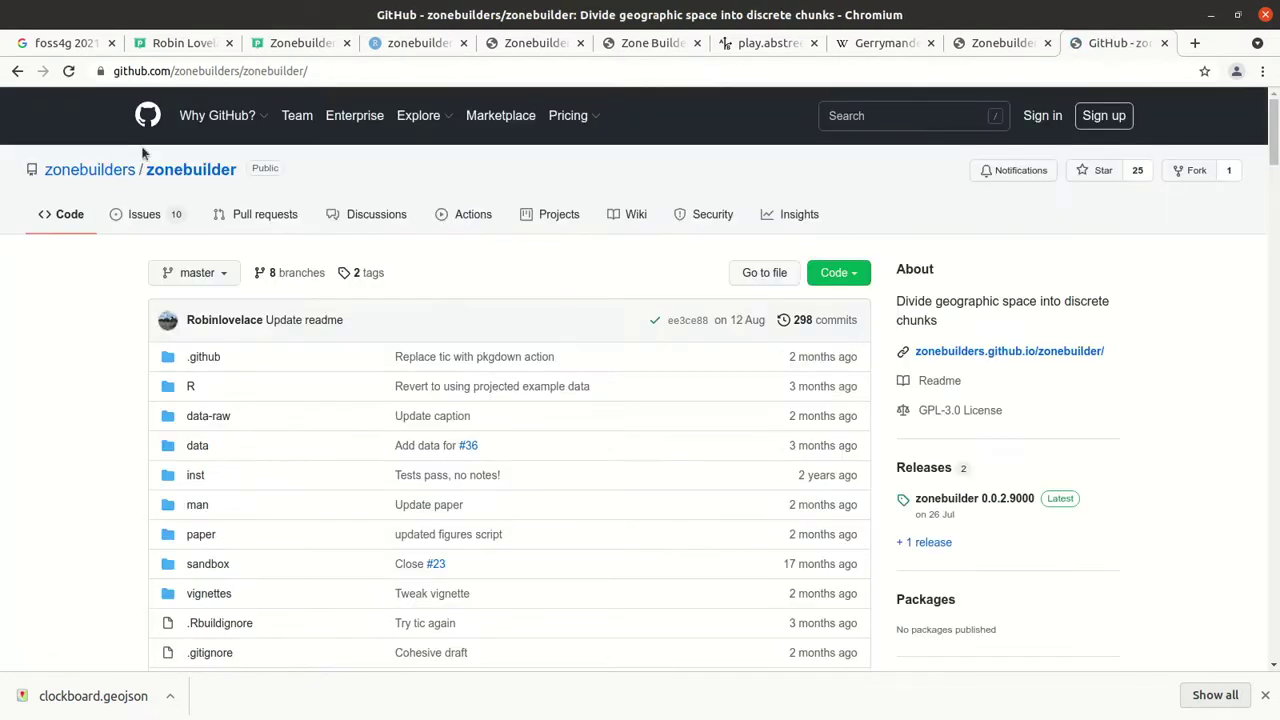
pyautogui.click(93, 172)
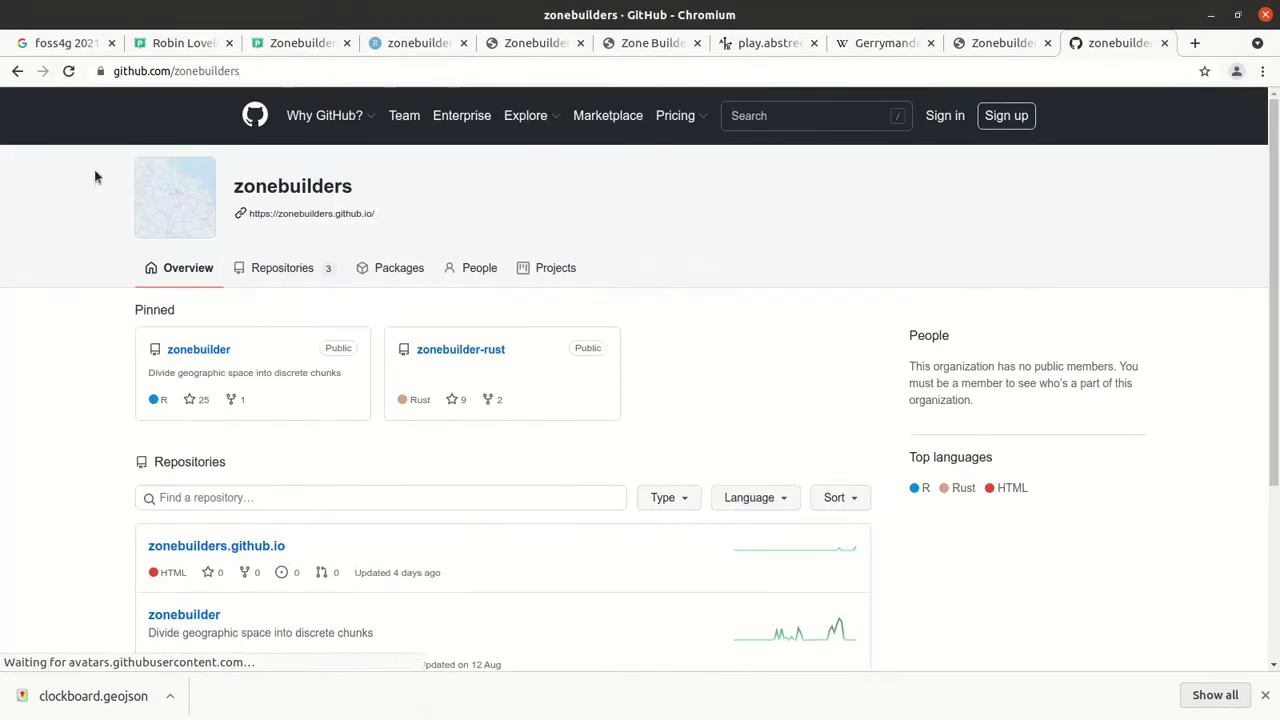
pyautogui.scroll(-4, 780, 297)
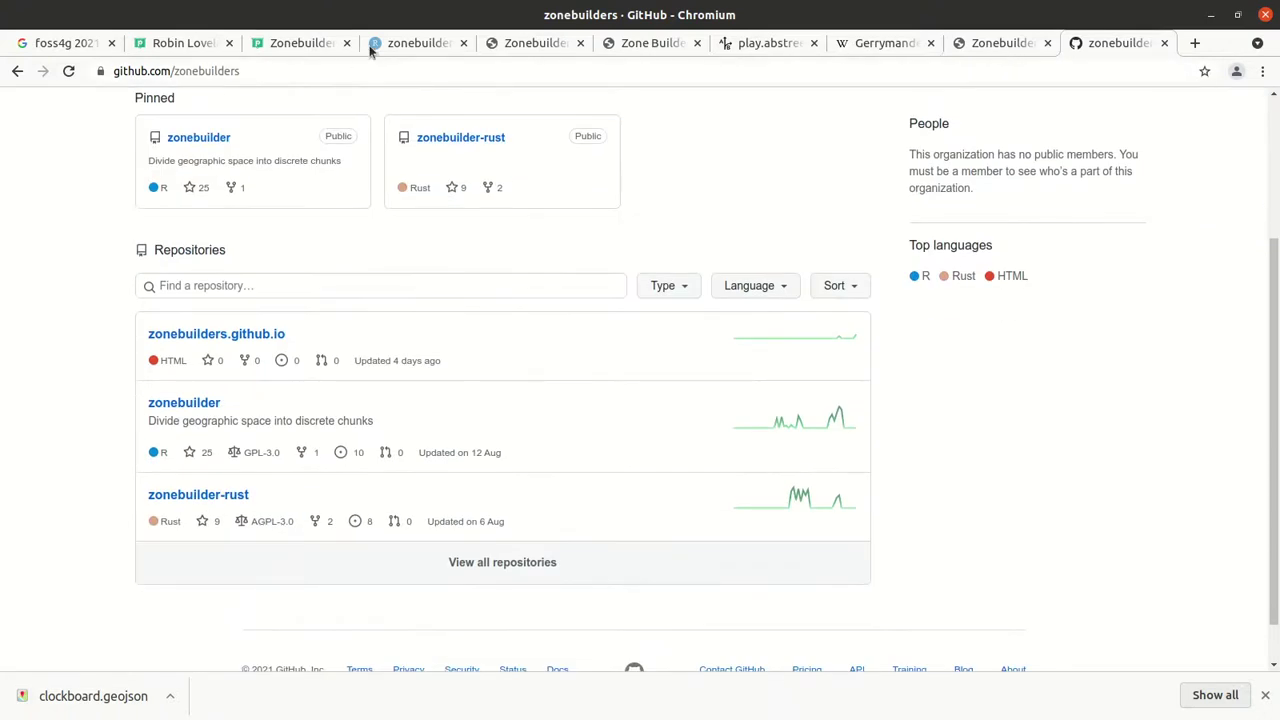
pyautogui.click(633, 50)
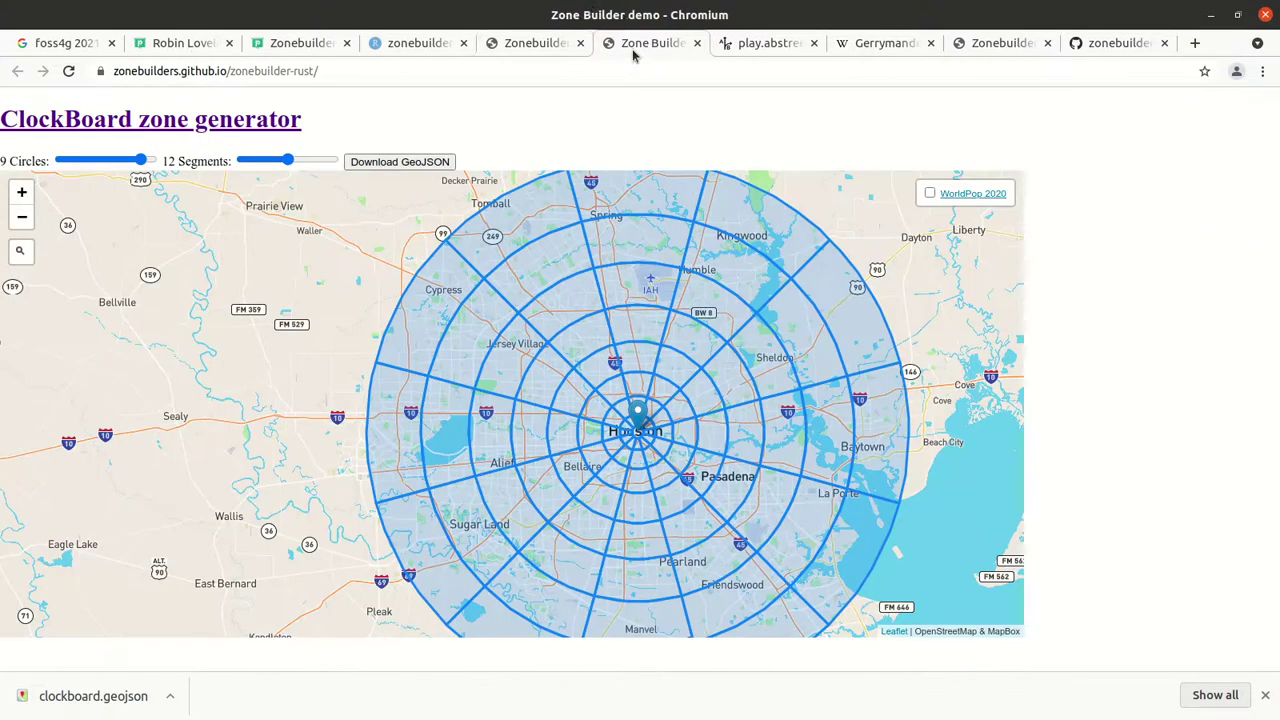
pyautogui.click(534, 50)
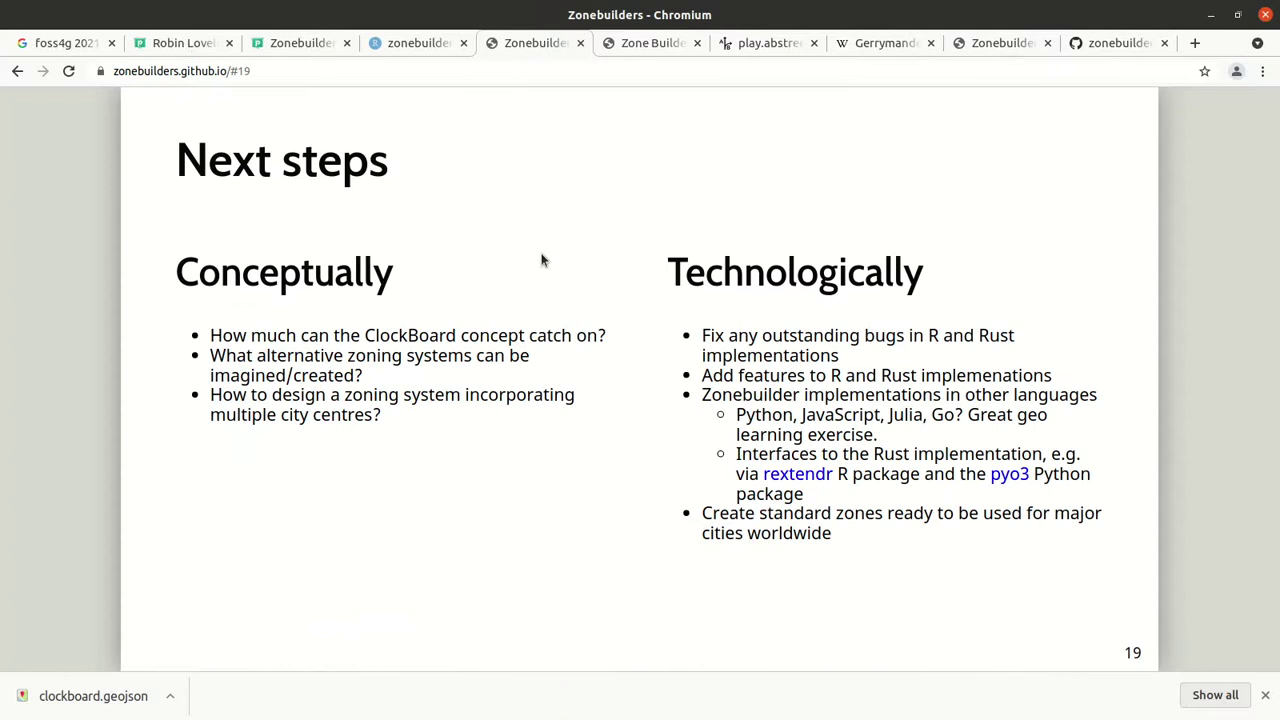
# Step: Advance to slide 20, 'Thanks' and 'Links', and bring up the Kamoso webcam window
pyautogui.press('Right')
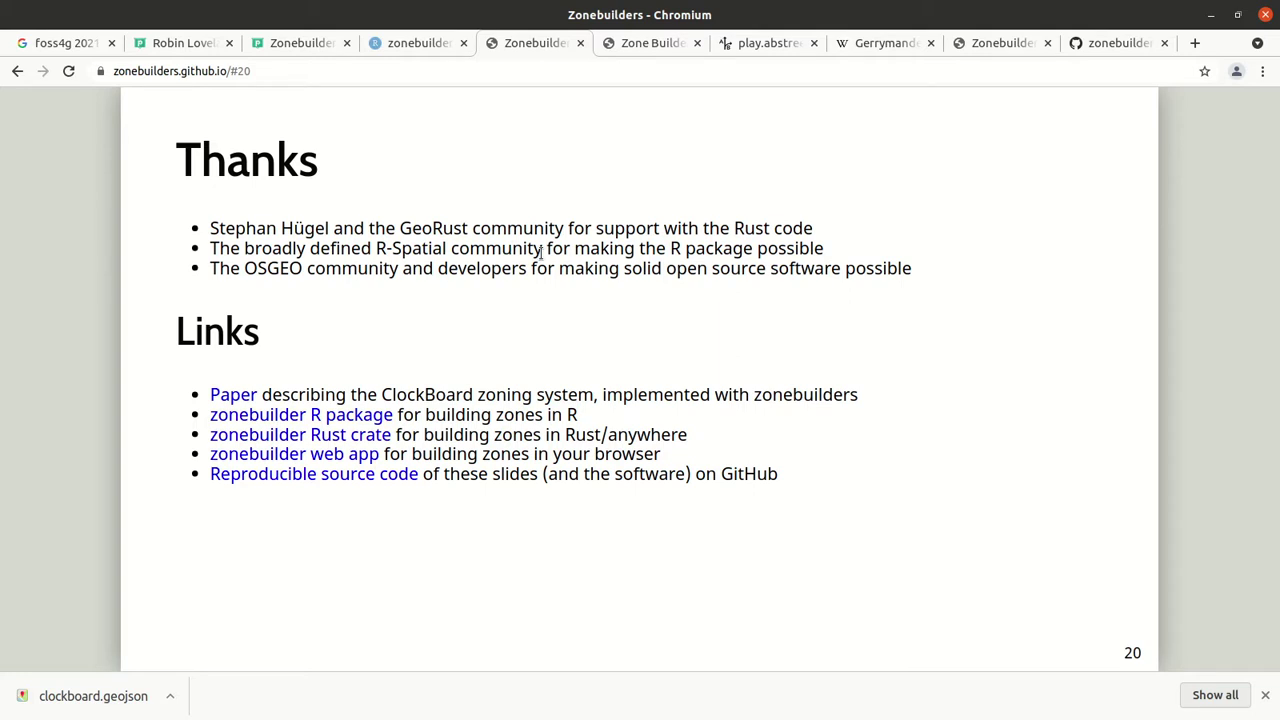
pyautogui.hotkey('alt', 'Tab')
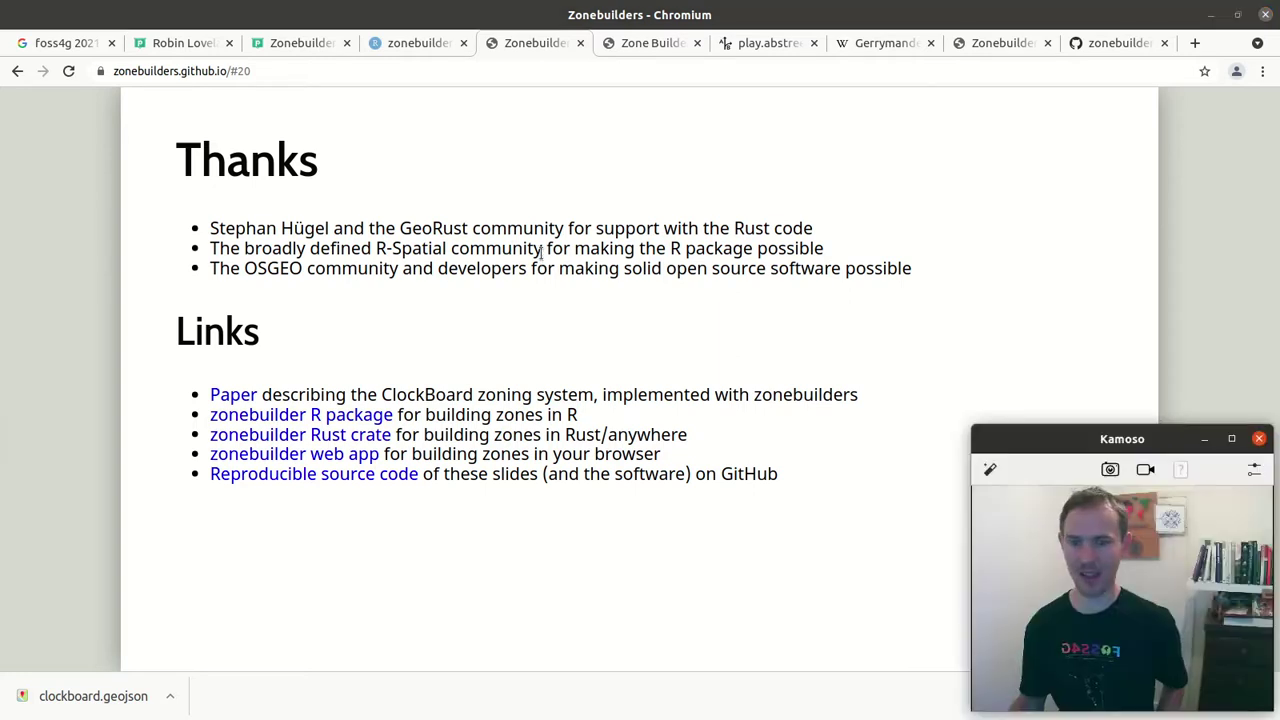